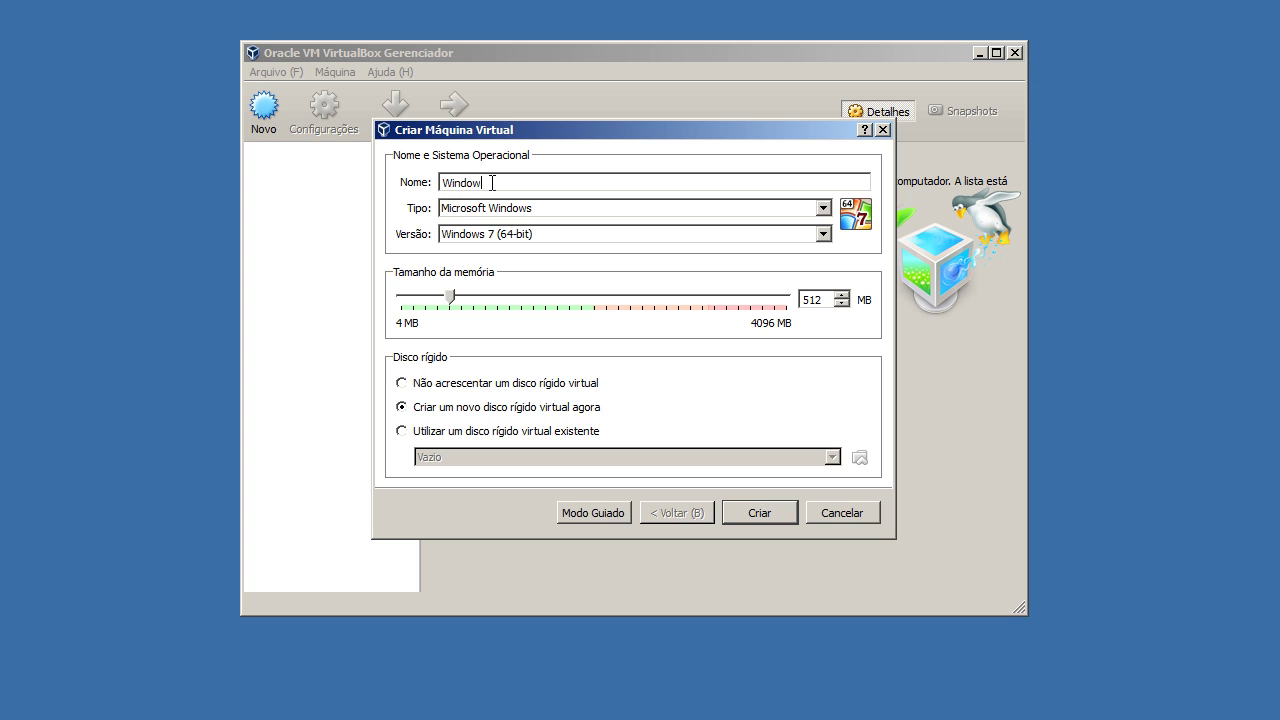
- Name the new virtual machine Windows Server 2003 and set its version to Windows 2003 (32-bit)
text(2003)
click(537, 234)
key(Up)
key(Return)
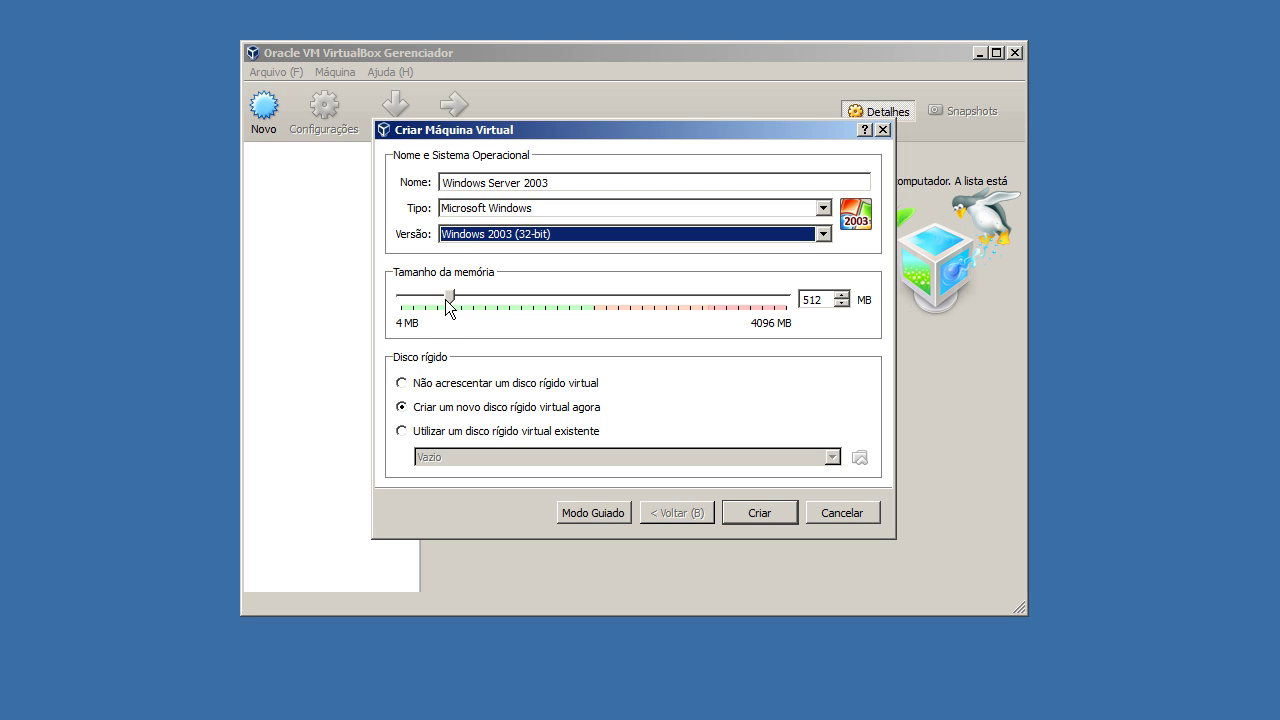
- Set the memory size to 1024 MB and create the virtual machine without adding a virtual hard disk
drag(451, 302, 499, 298)
click(494, 386)
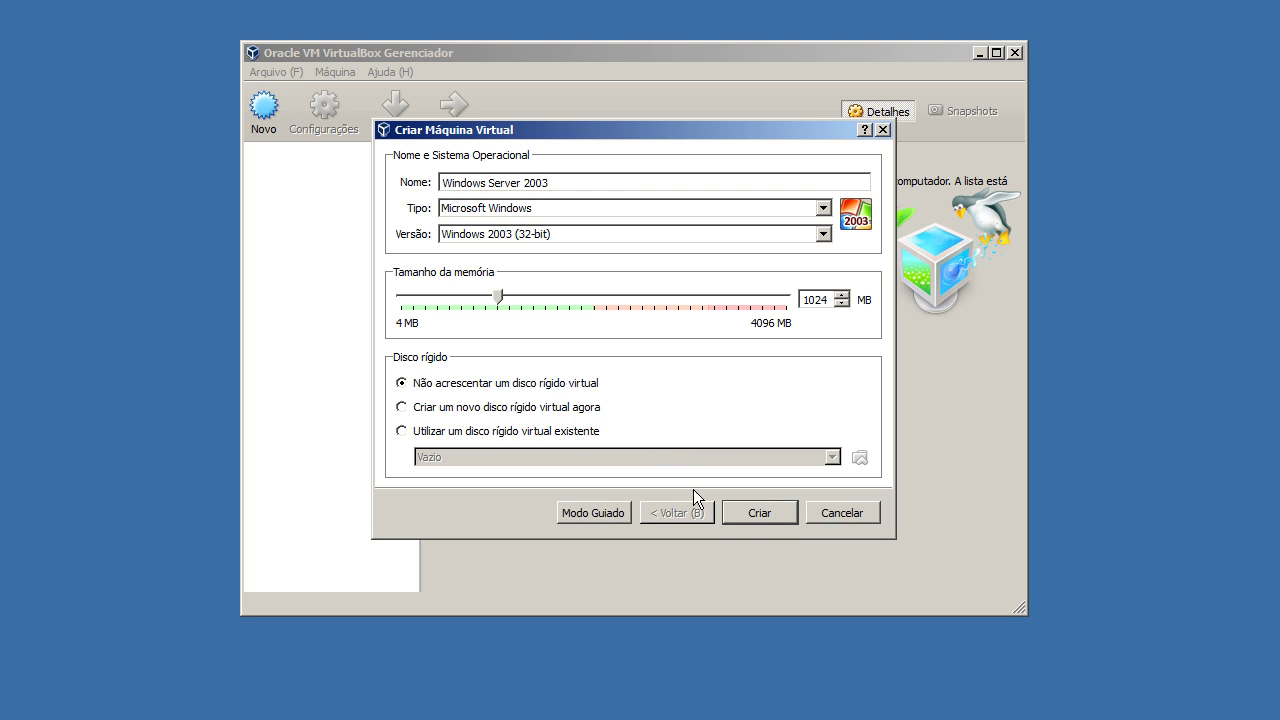
click(760, 512)
- In the new machine's settings, set the shared clipboard and drag and drop to Bi-direcional, and check the description and encryption options
click(347, 111)
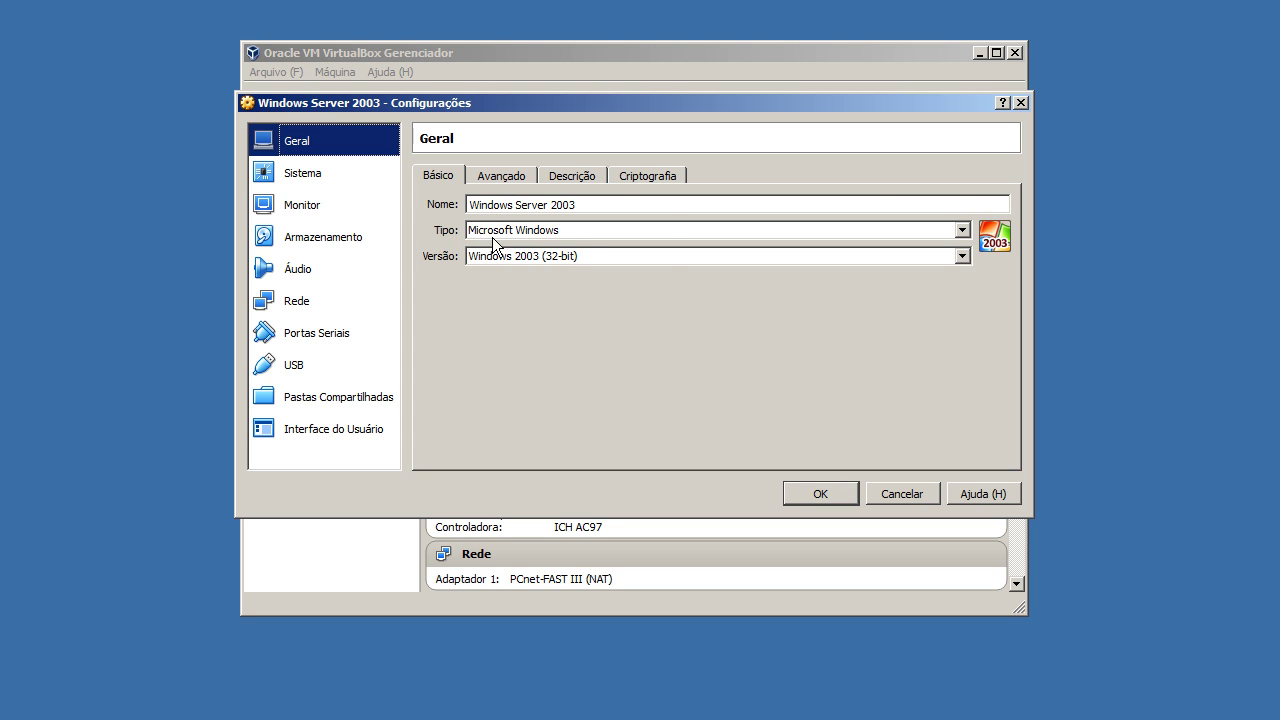
click(501, 176)
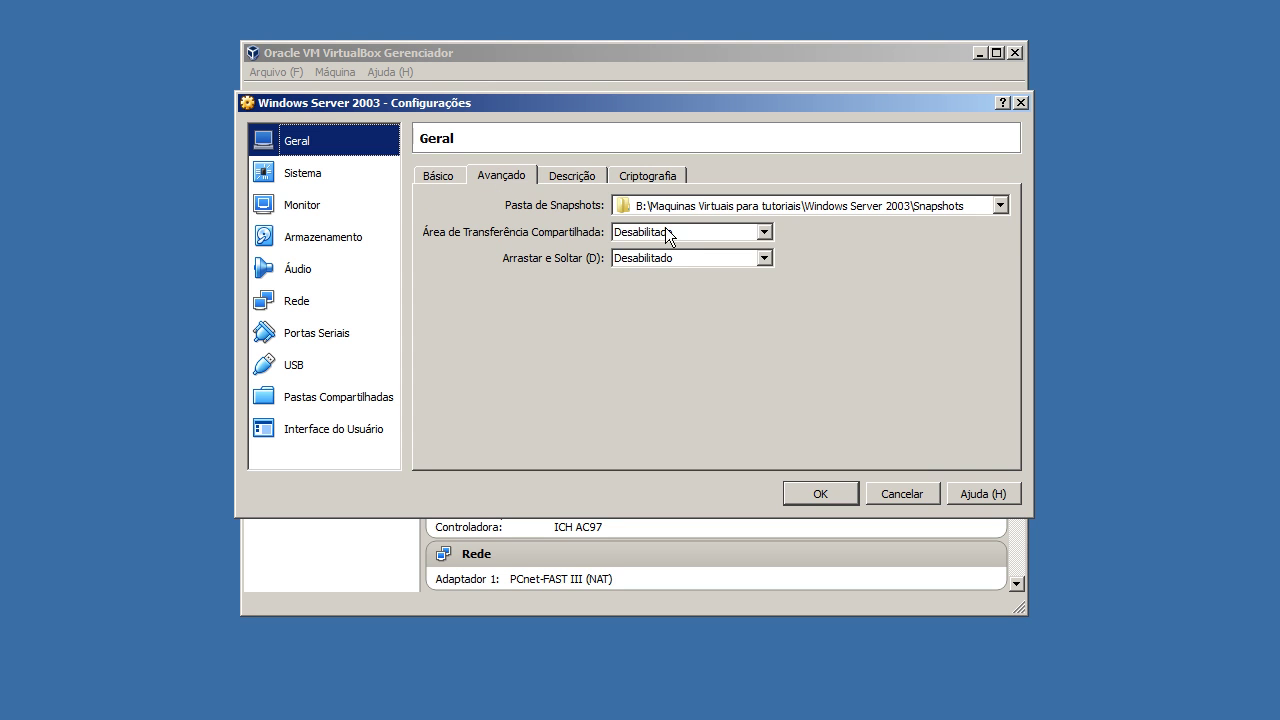
click(700, 233)
click(685, 290)
click(636, 259)
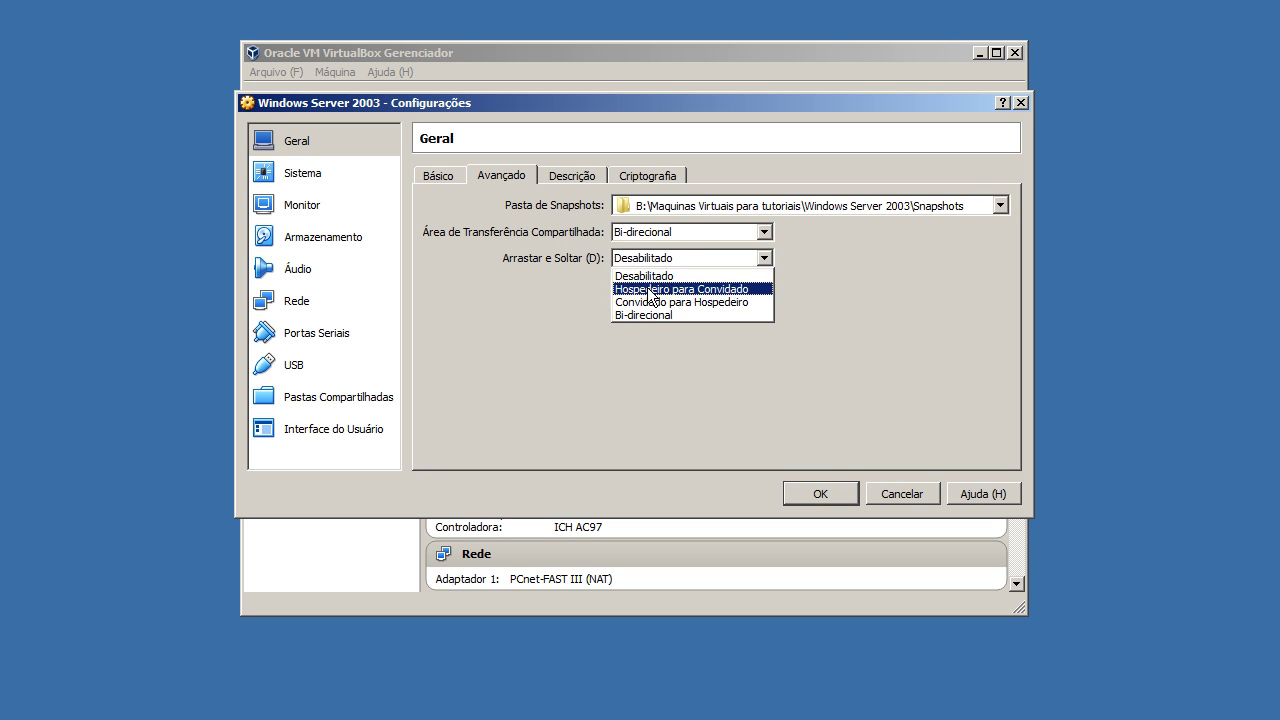
click(654, 314)
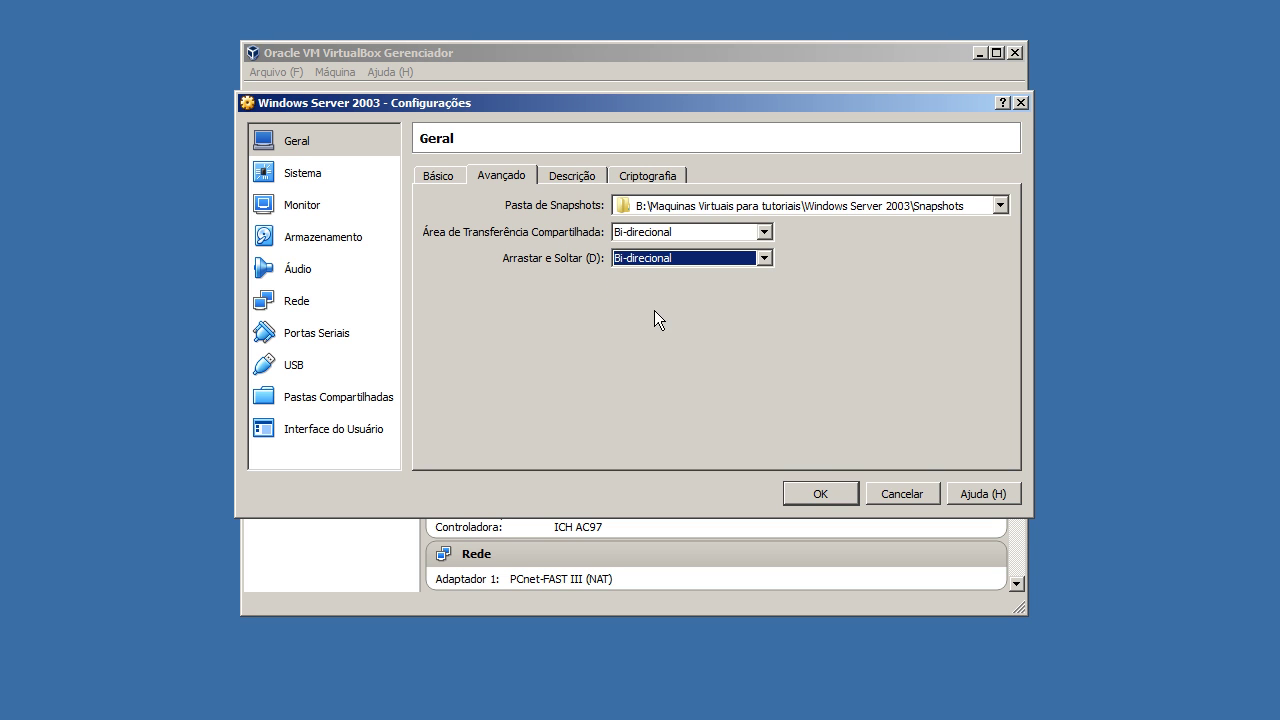
click(591, 181)
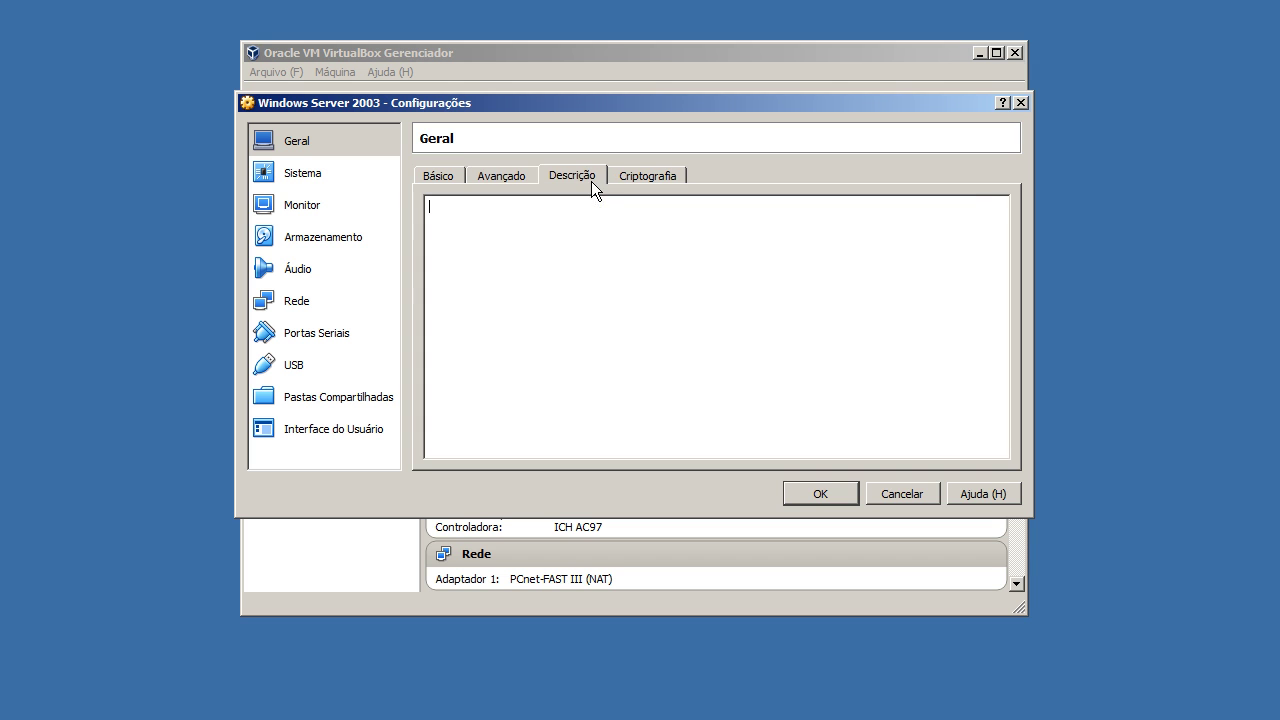
click(617, 176)
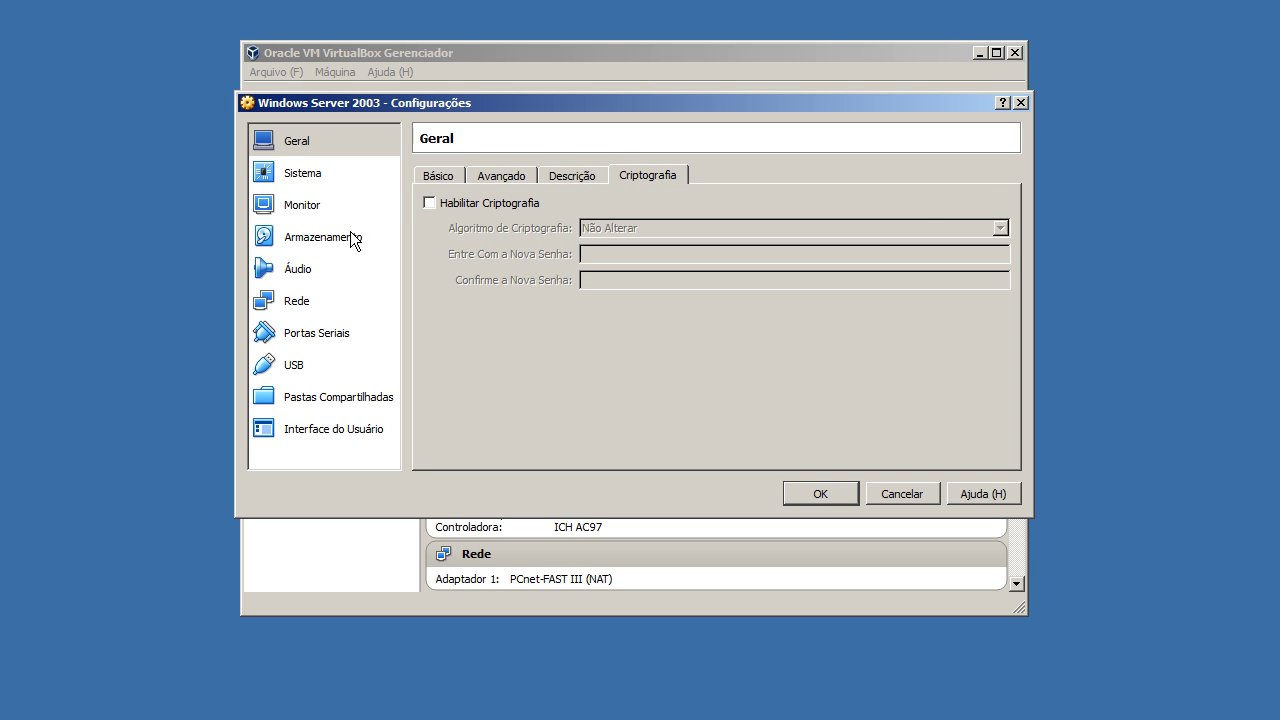
- Exclude Disquete from the boot order and move it below Óptico and Disco Rígido
click(323, 173)
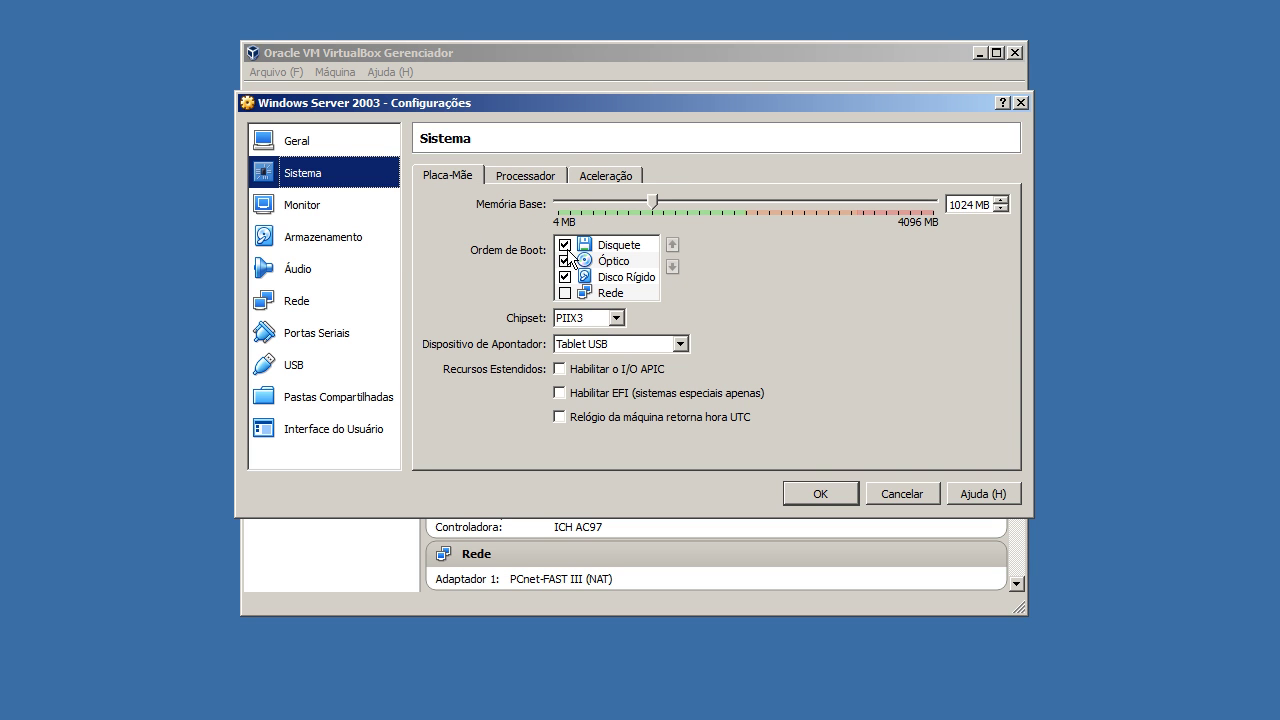
click(612, 245)
key(ctrl+Down)
key(ctrl+Down)
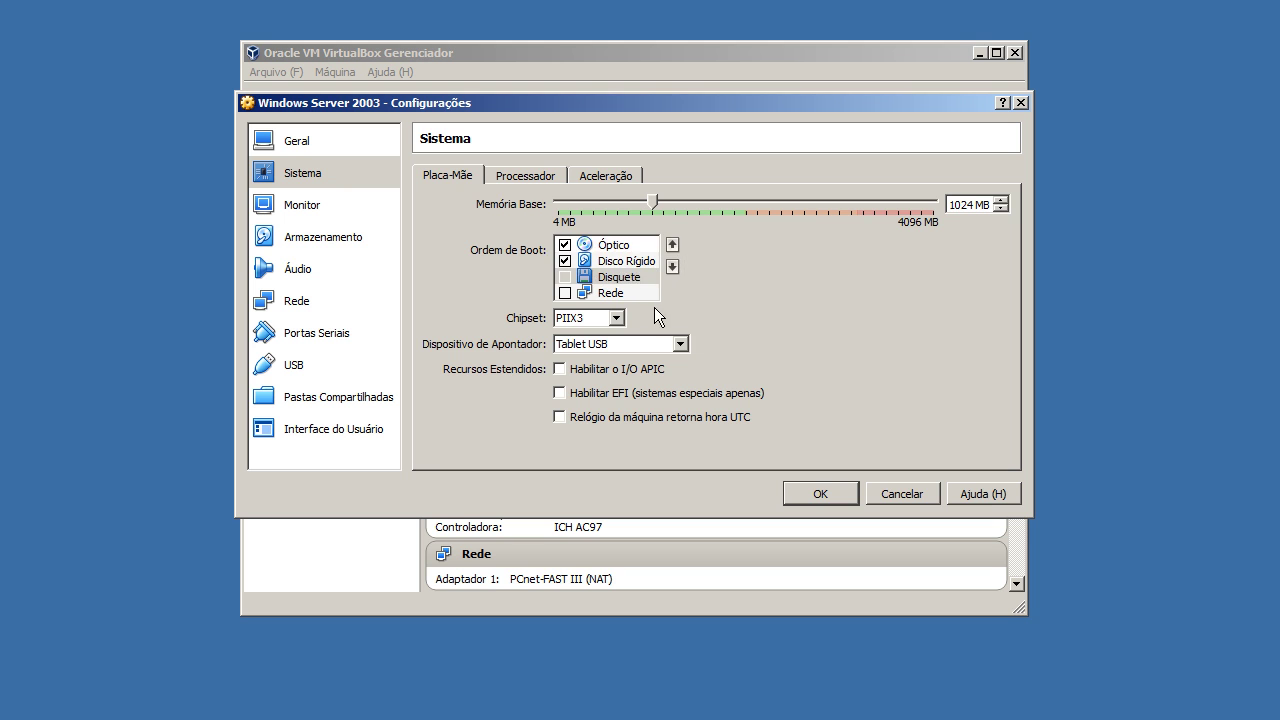
click(620, 246)
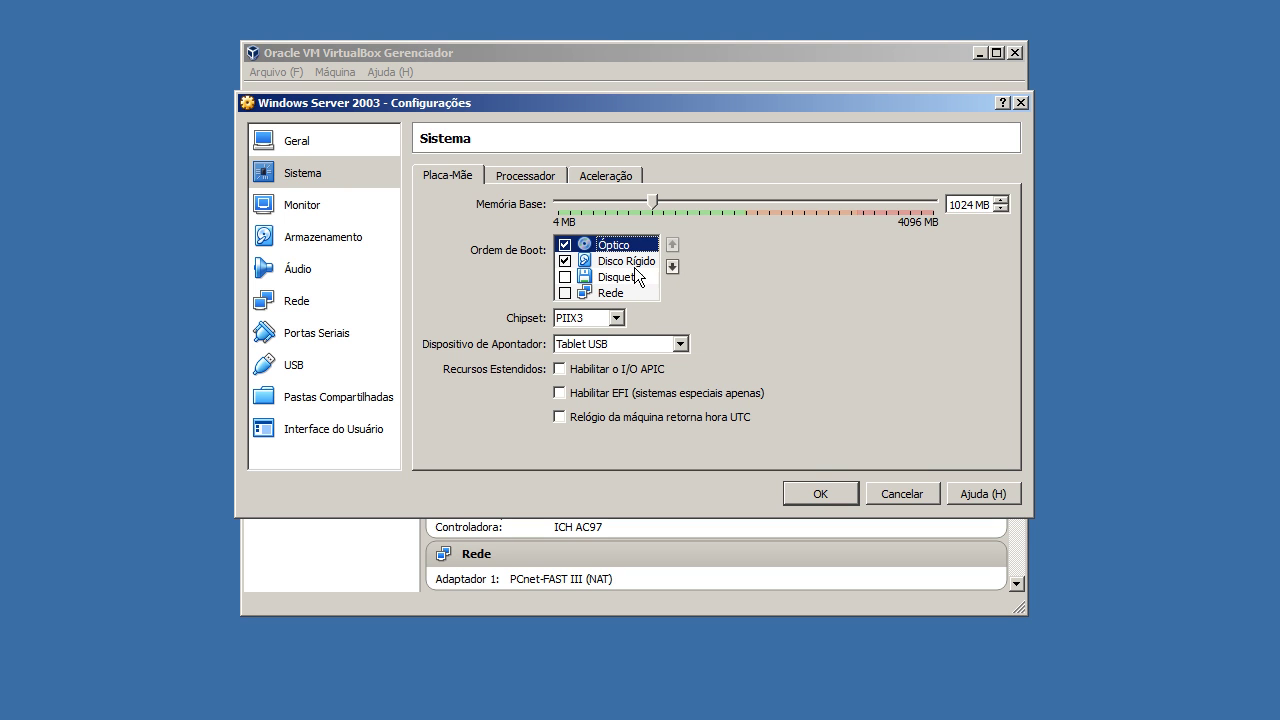
click(633, 262)
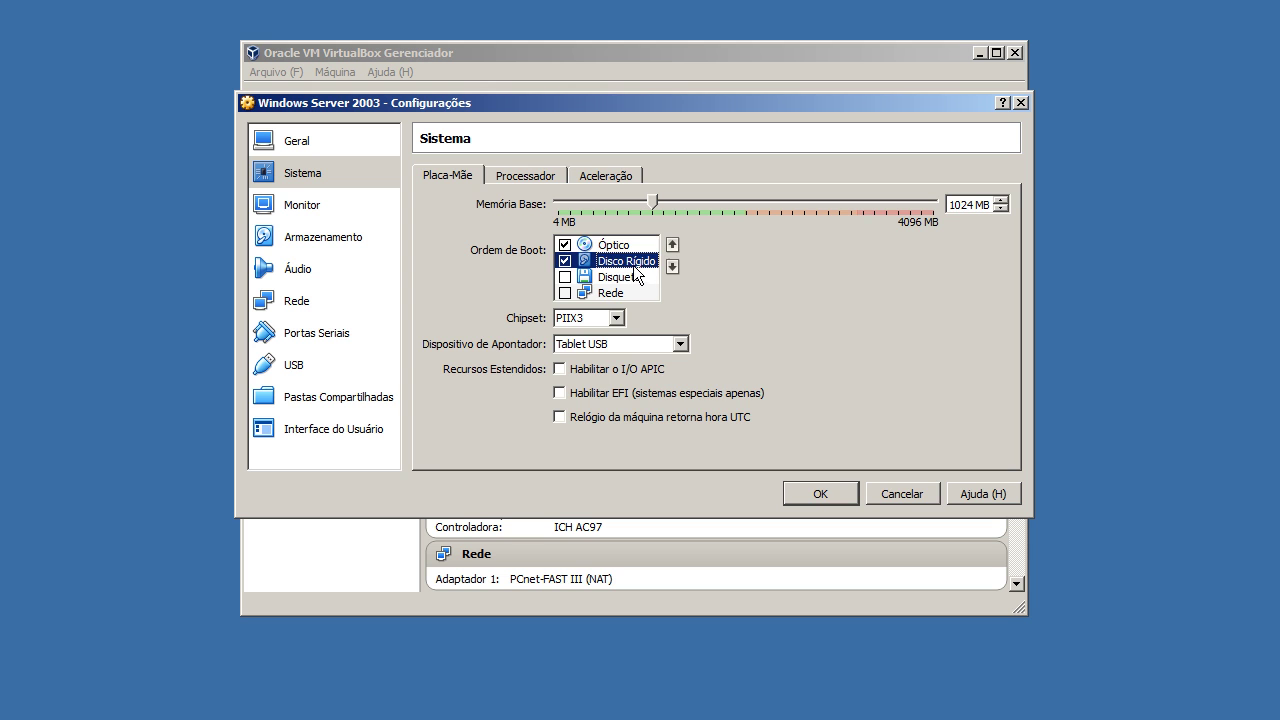
- Set the pointing device to Mouse PS/2 and enable I/O APIC, then check the processor and acceleration settings
click(609, 347)
click(580, 361)
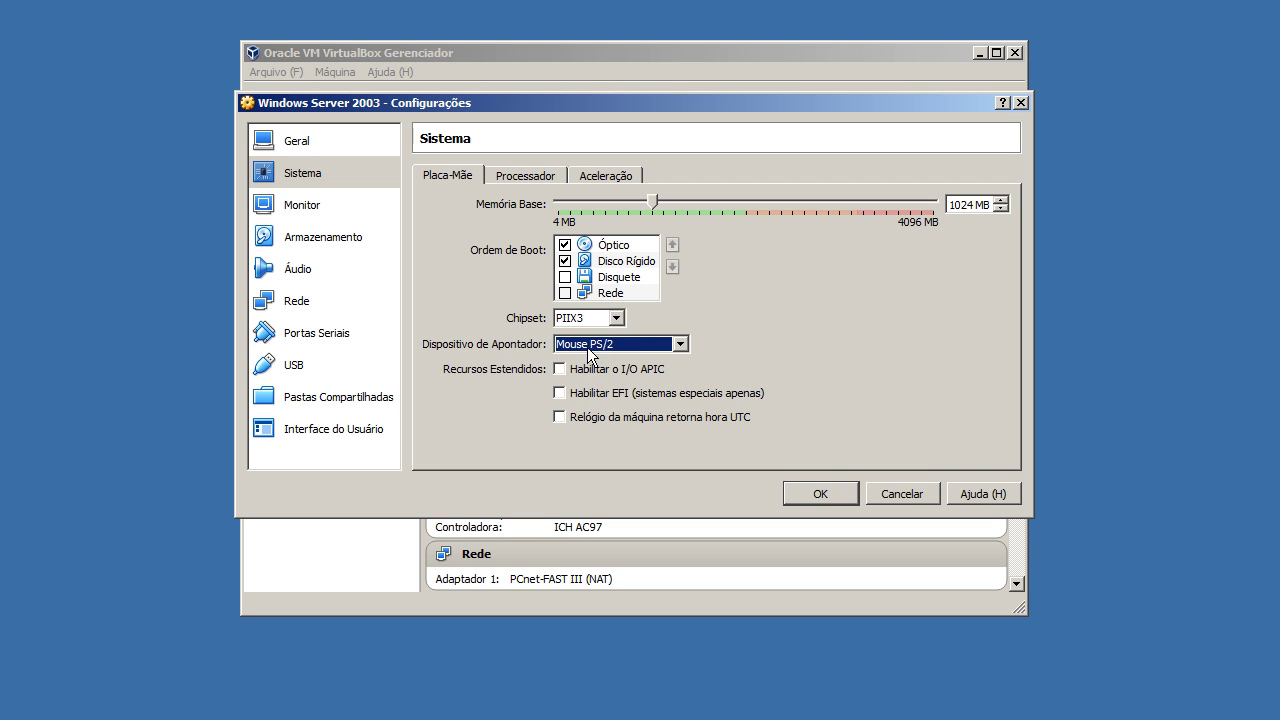
mouse_move(611, 371)
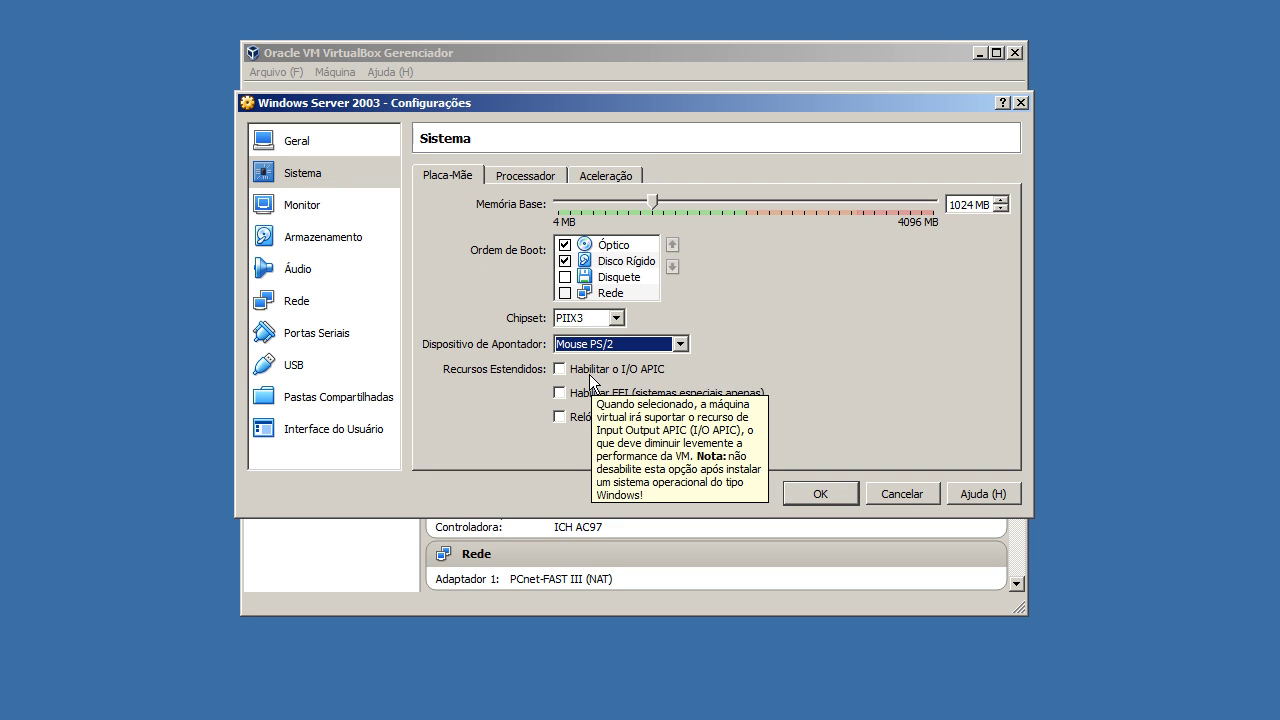
click(590, 372)
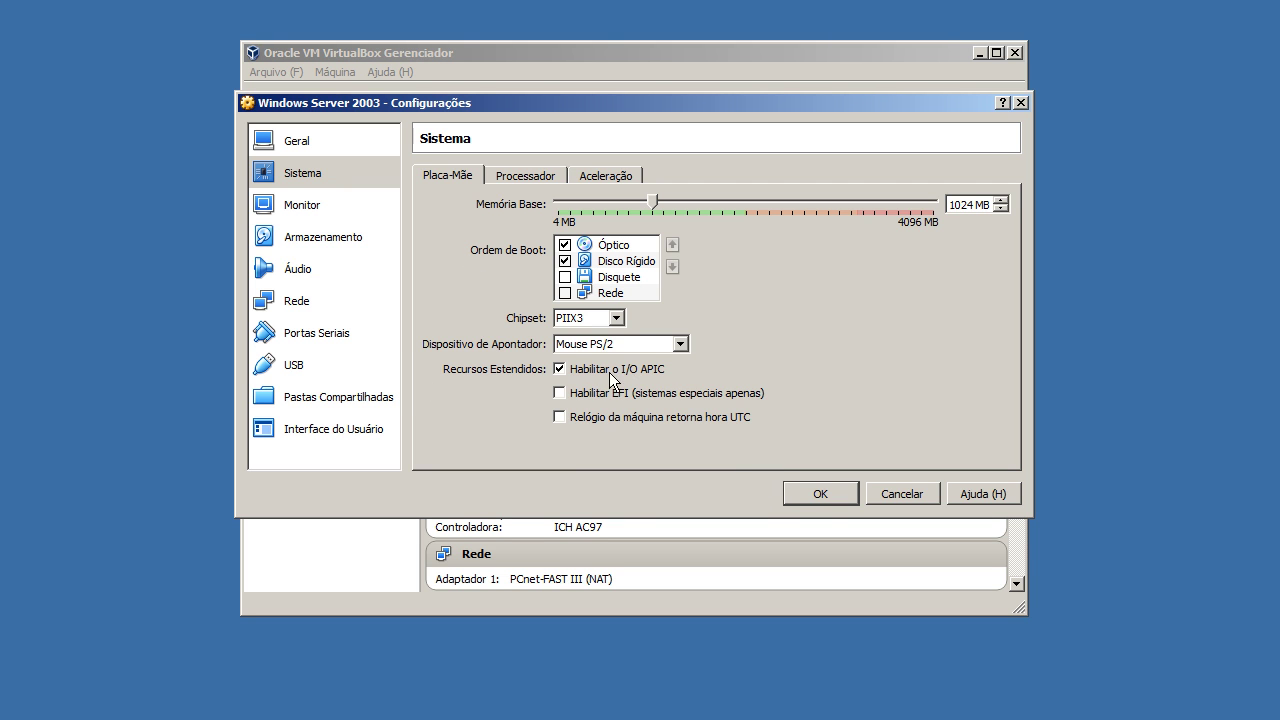
click(511, 177)
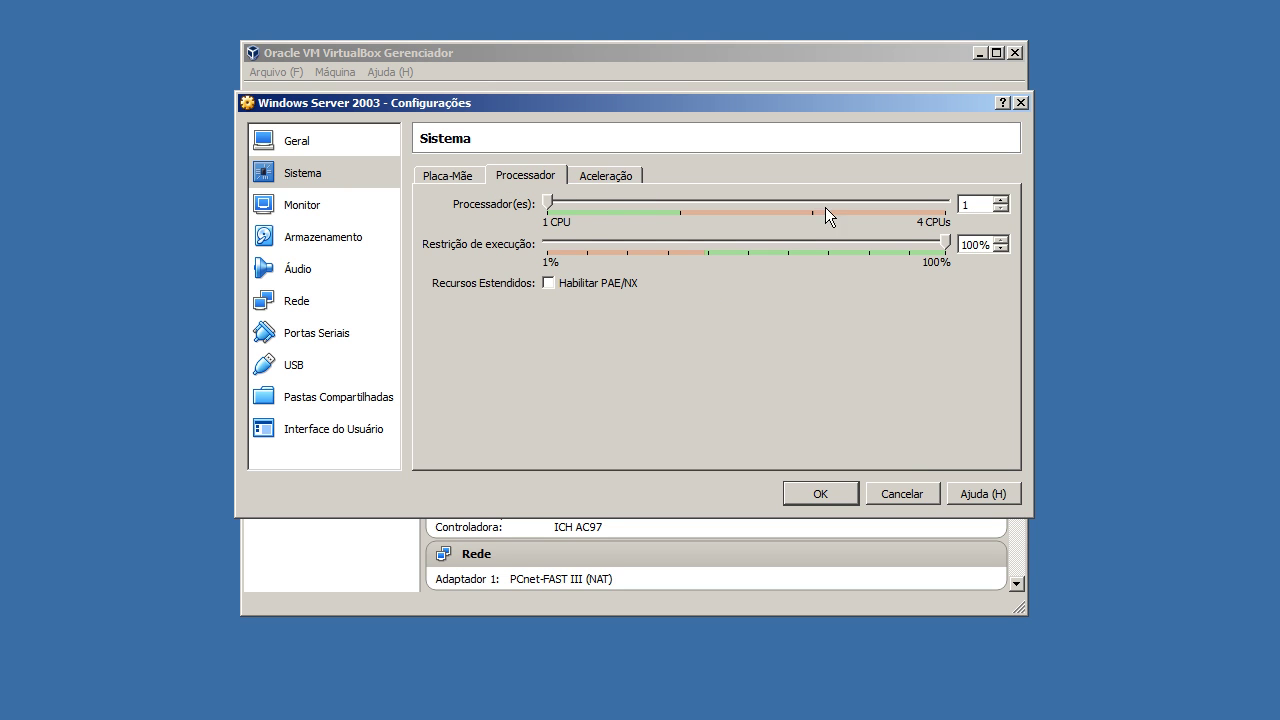
click(634, 180)
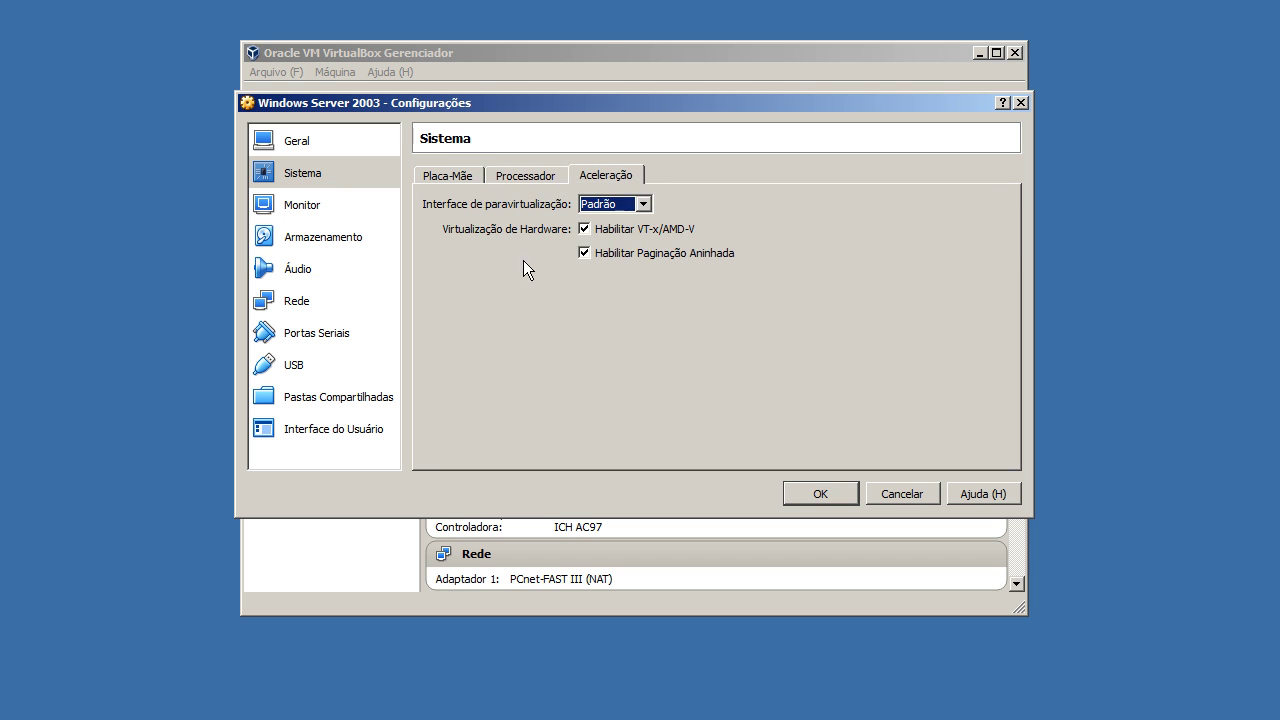
- Set the video memory to 25 MB and check the remote display and video capture settings
click(298, 206)
click(605, 201)
drag(616, 203, 633, 198)
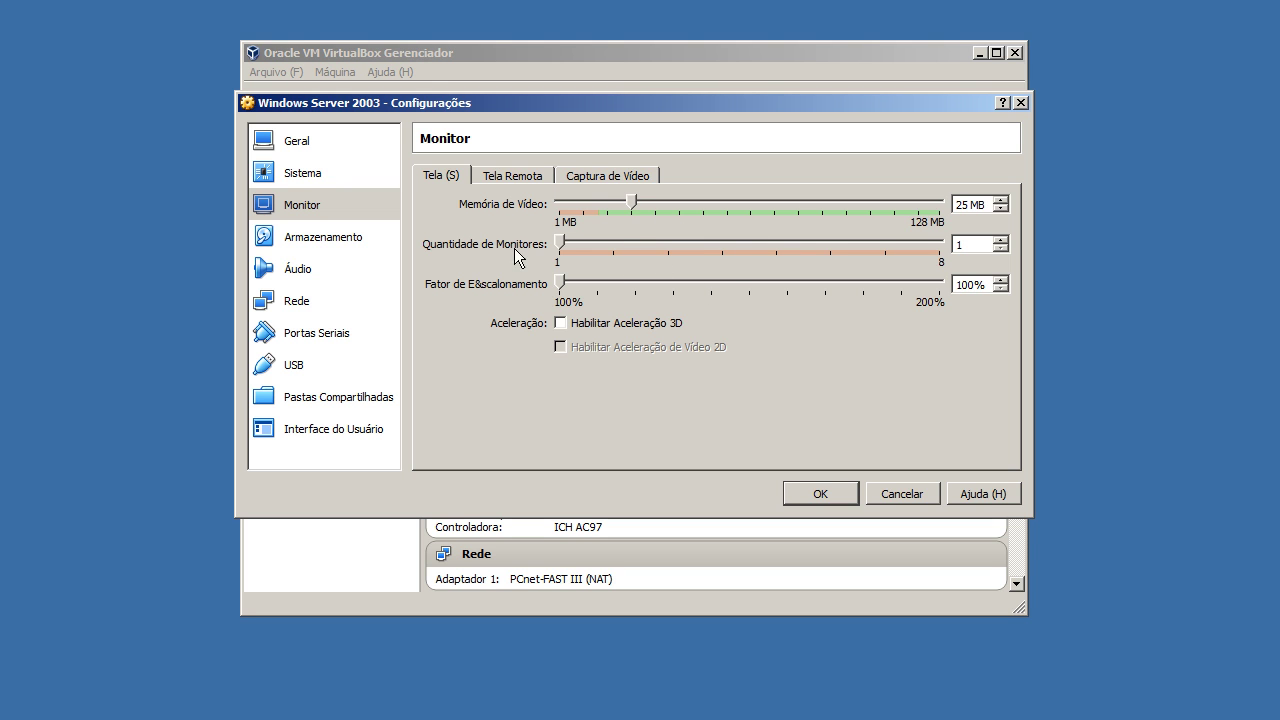
click(540, 173)
click(590, 175)
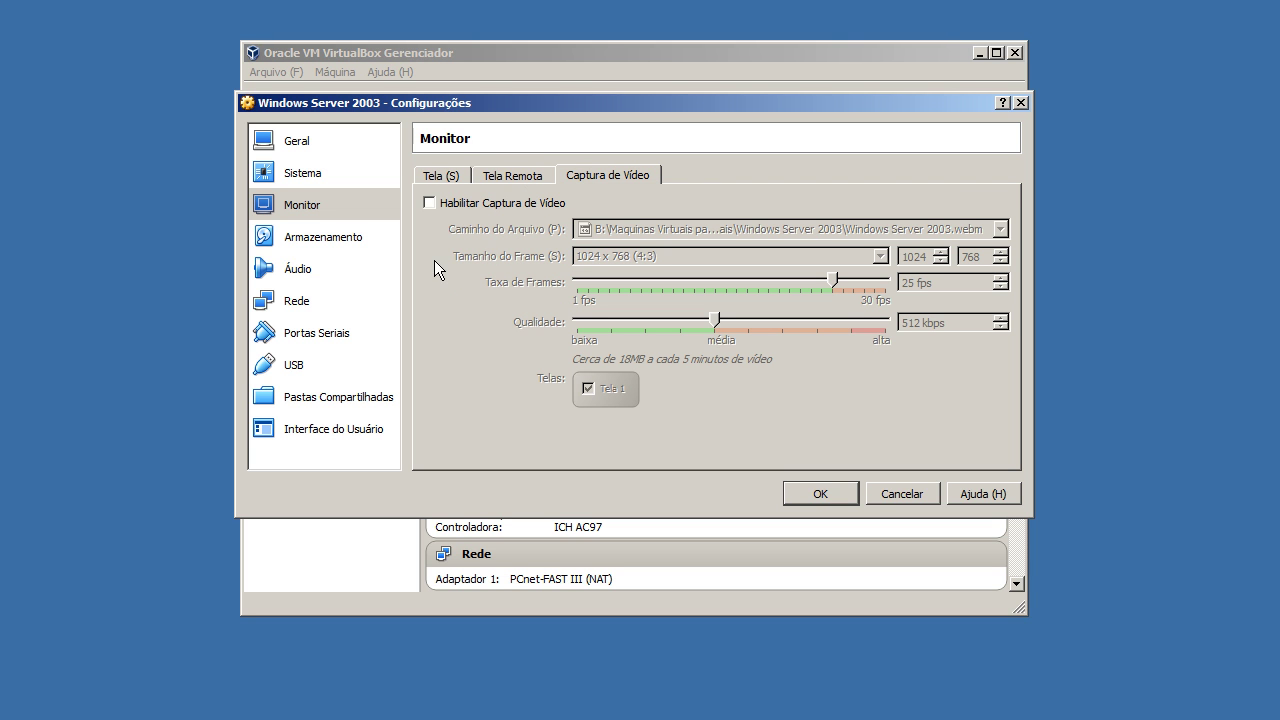
- Replace the machine's existing IDE storage controller with a newly added IDE controller
click(337, 237)
click(576, 198)
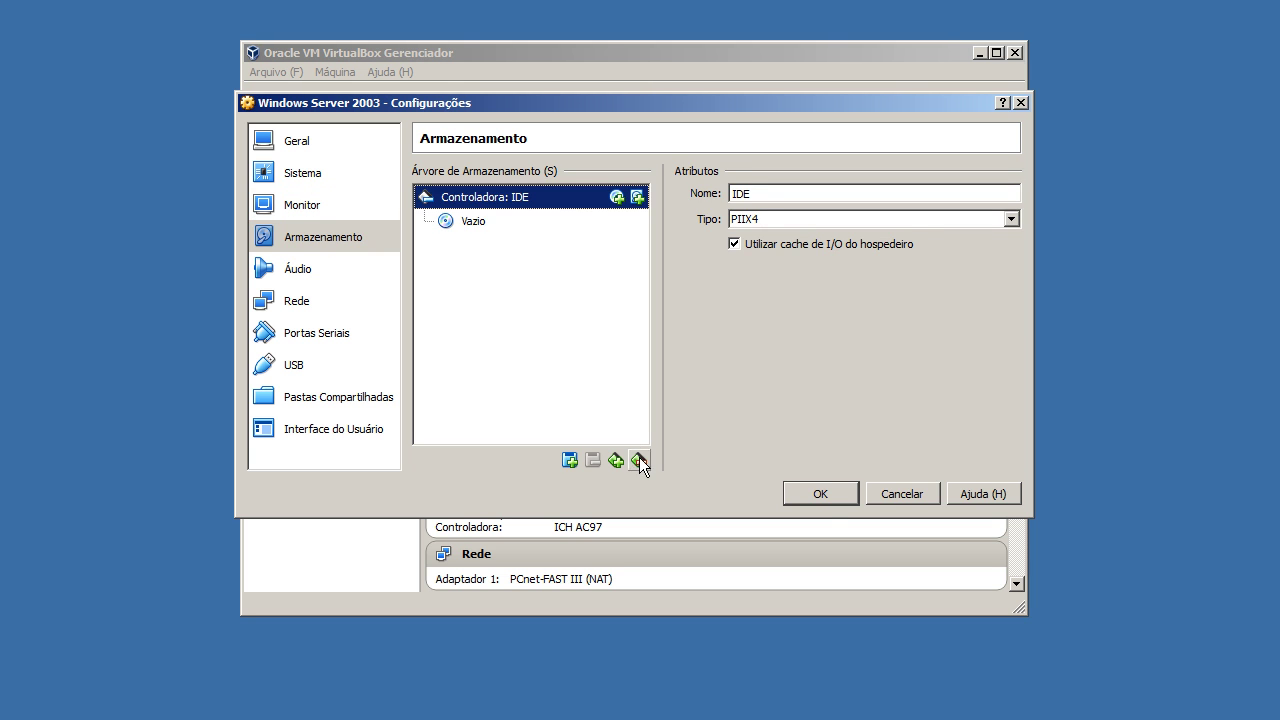
click(638, 461)
click(615, 461)
click(623, 475)
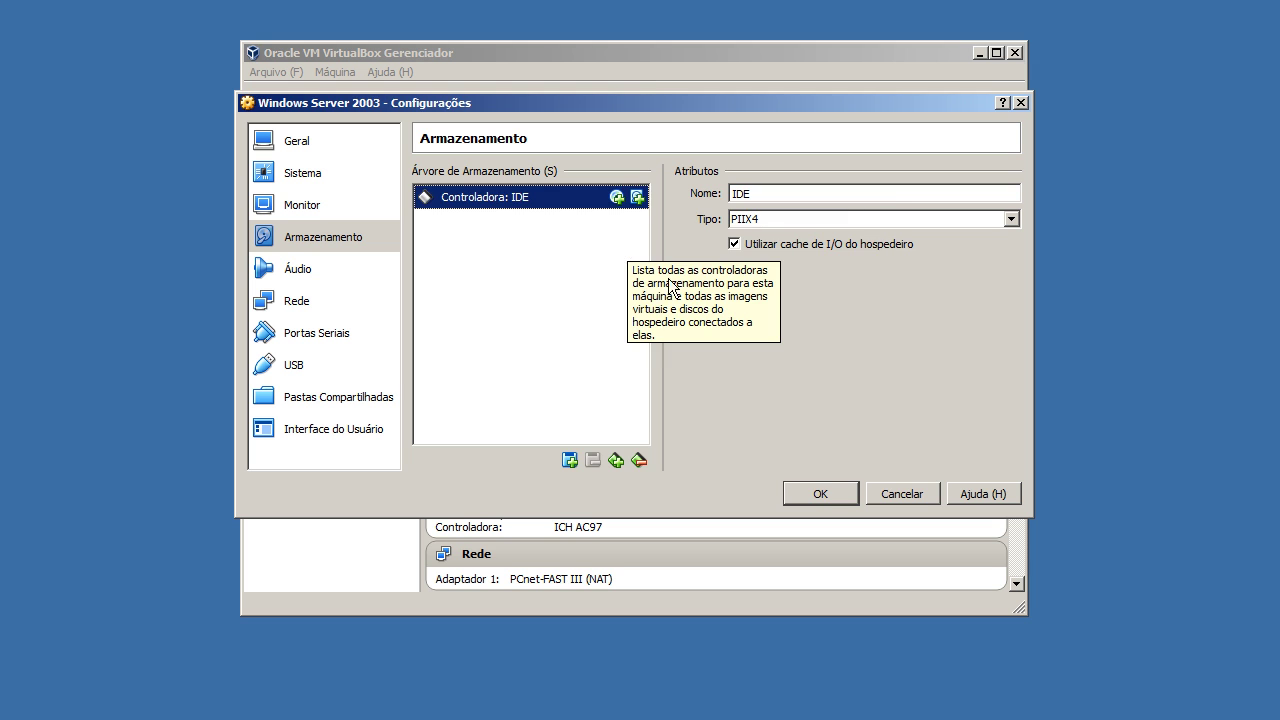
- Create a dynamically allocated 50 GB VDI hard disk named Windows Server 2003 on the IDE controller
click(637, 197)
click(613, 340)
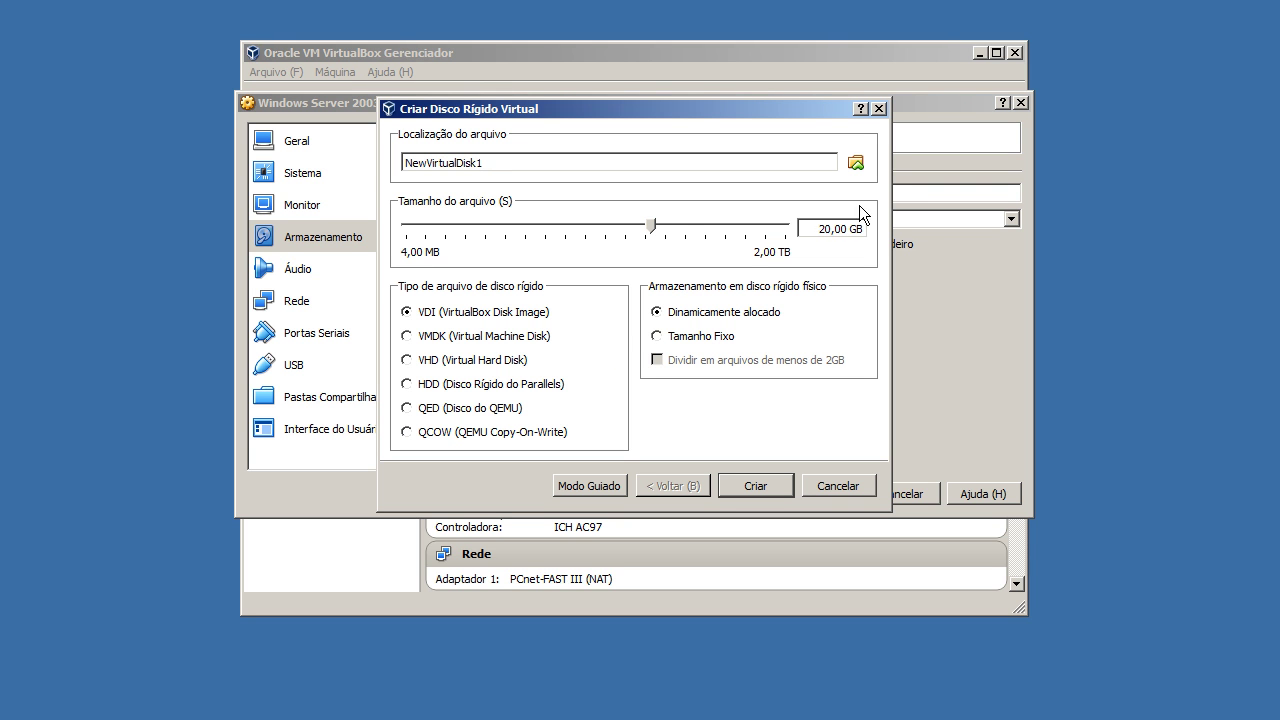
drag(846, 229, 716, 232)
text(50)
drag(548, 165, 94, 161)
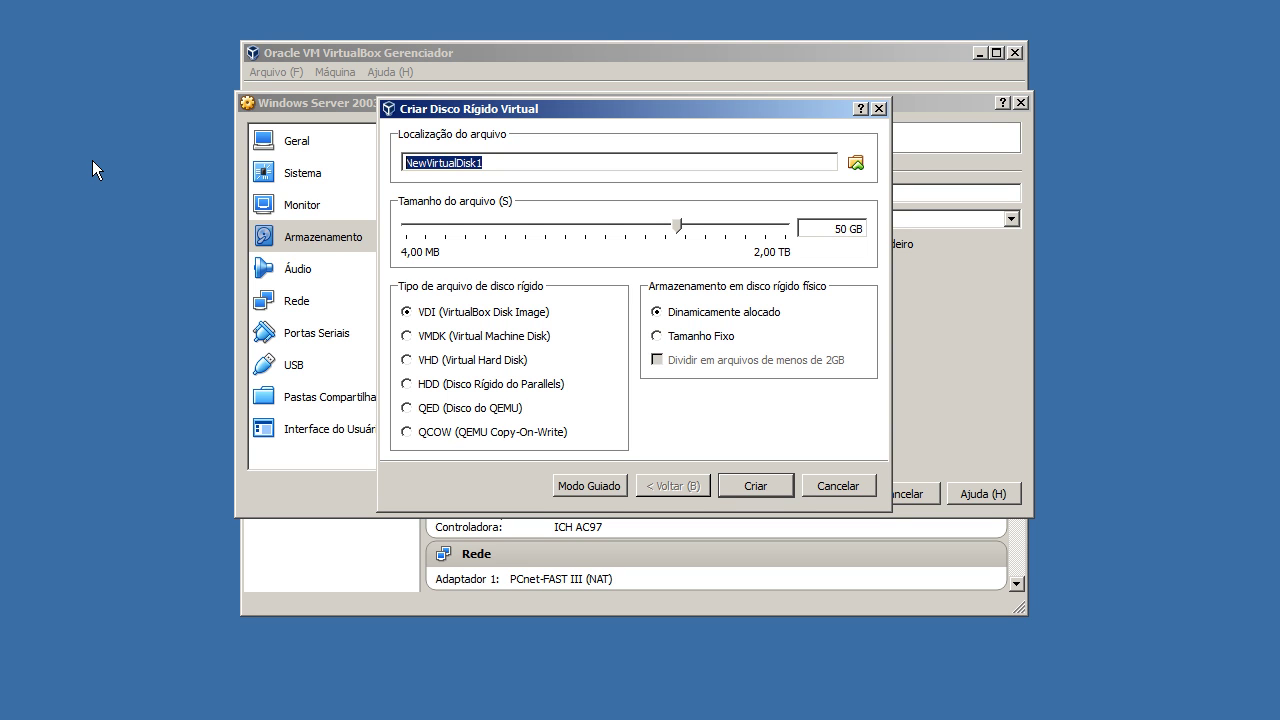
text(Window)
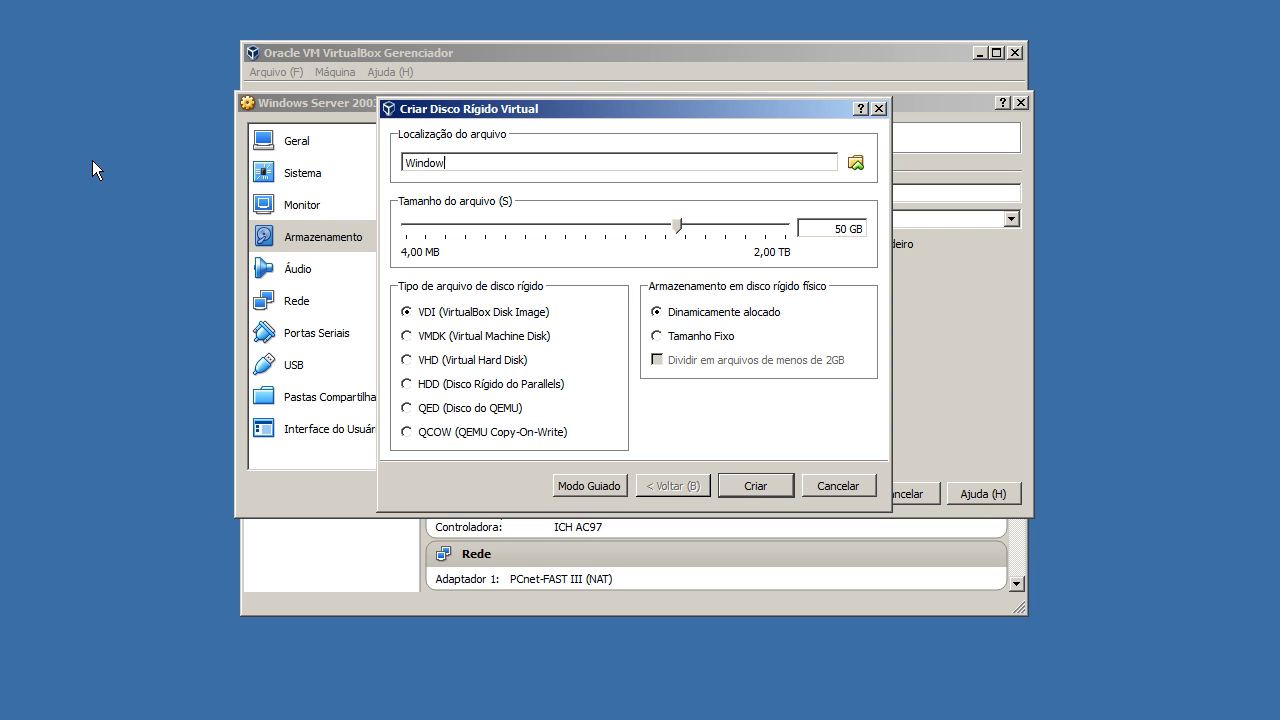
text(s Server 2003)
click(745, 486)
- Add an empty optical drive to the IDE controller and load the Windows Server 2003 Enterprise installation image into it
click(571, 341)
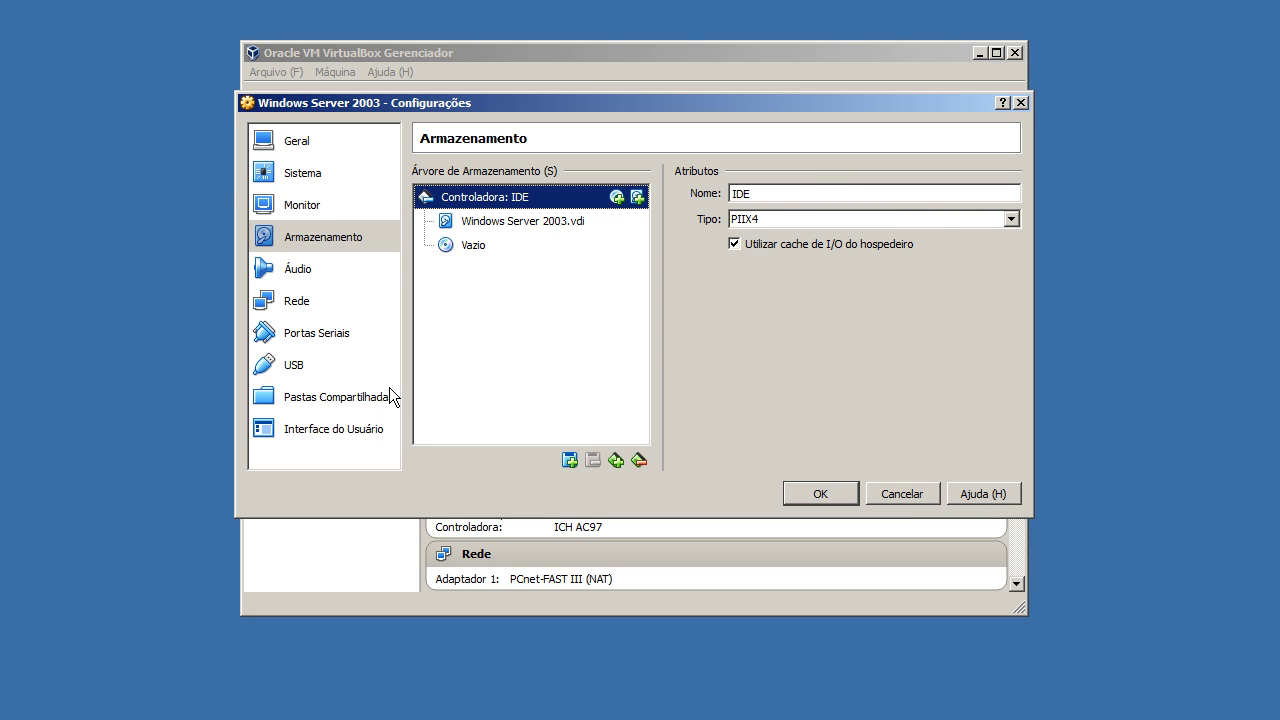
click(570, 246)
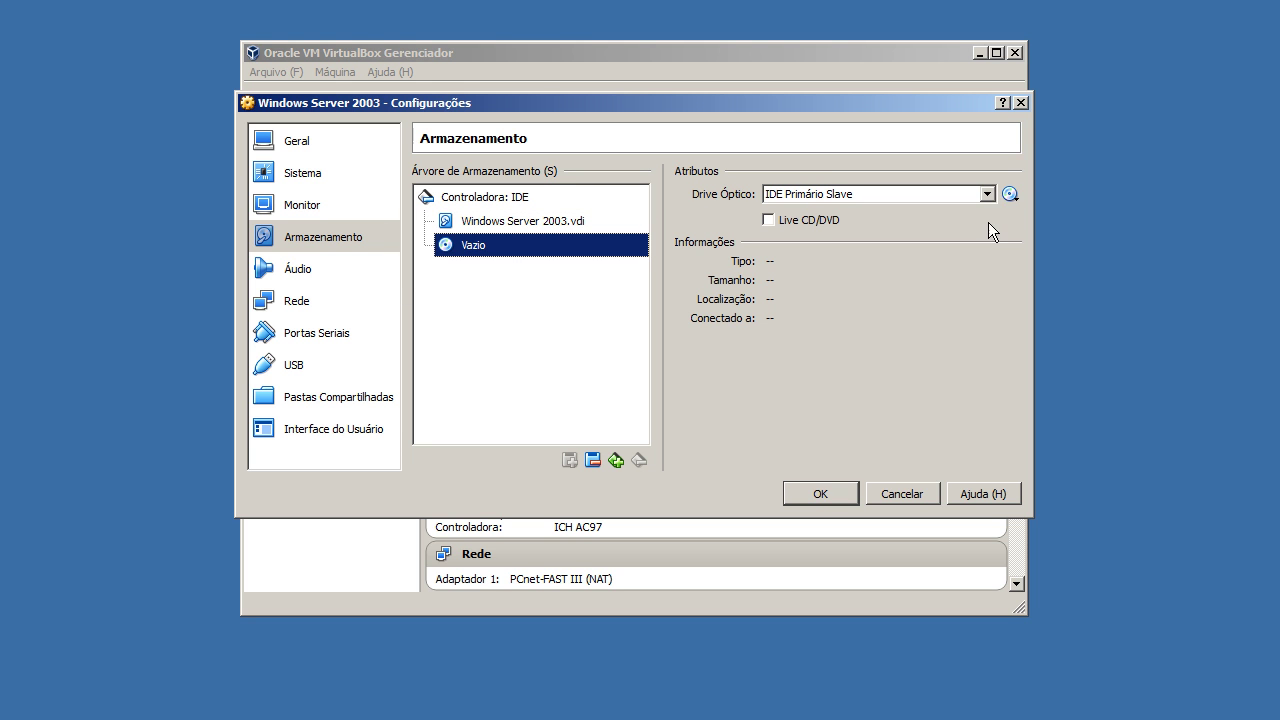
click(1010, 194)
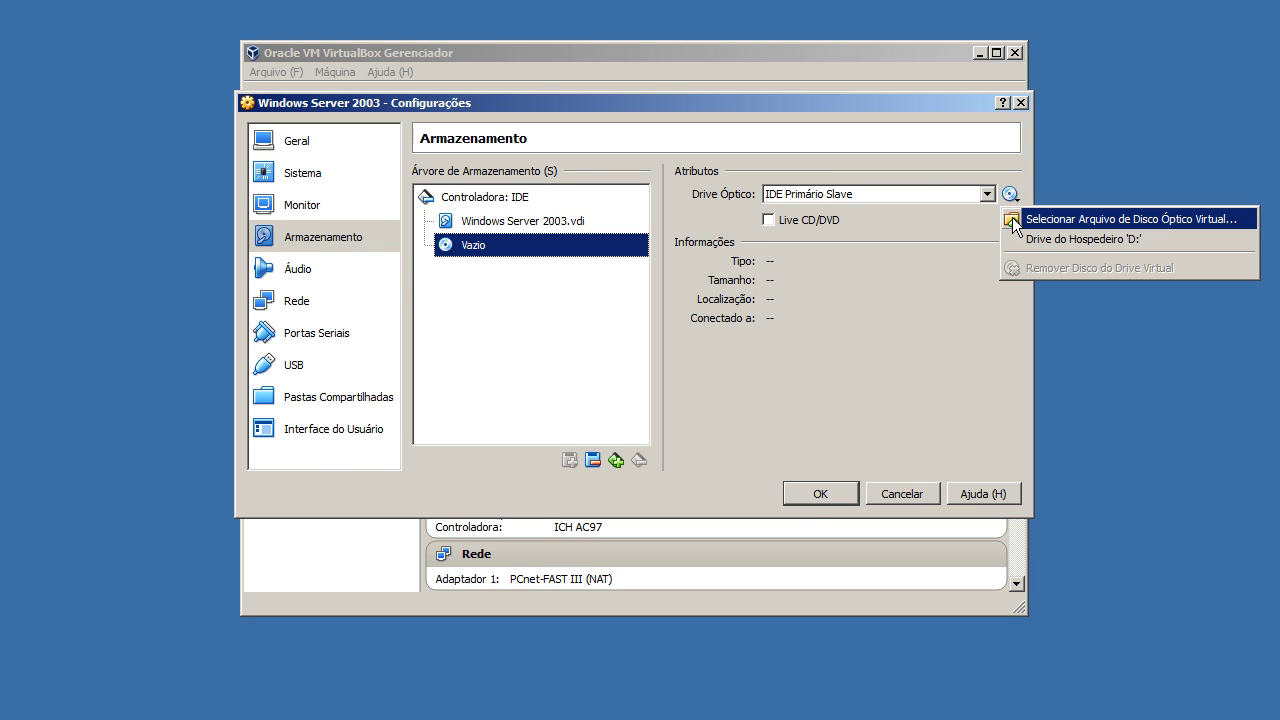
click(1016, 218)
click(865, 562)
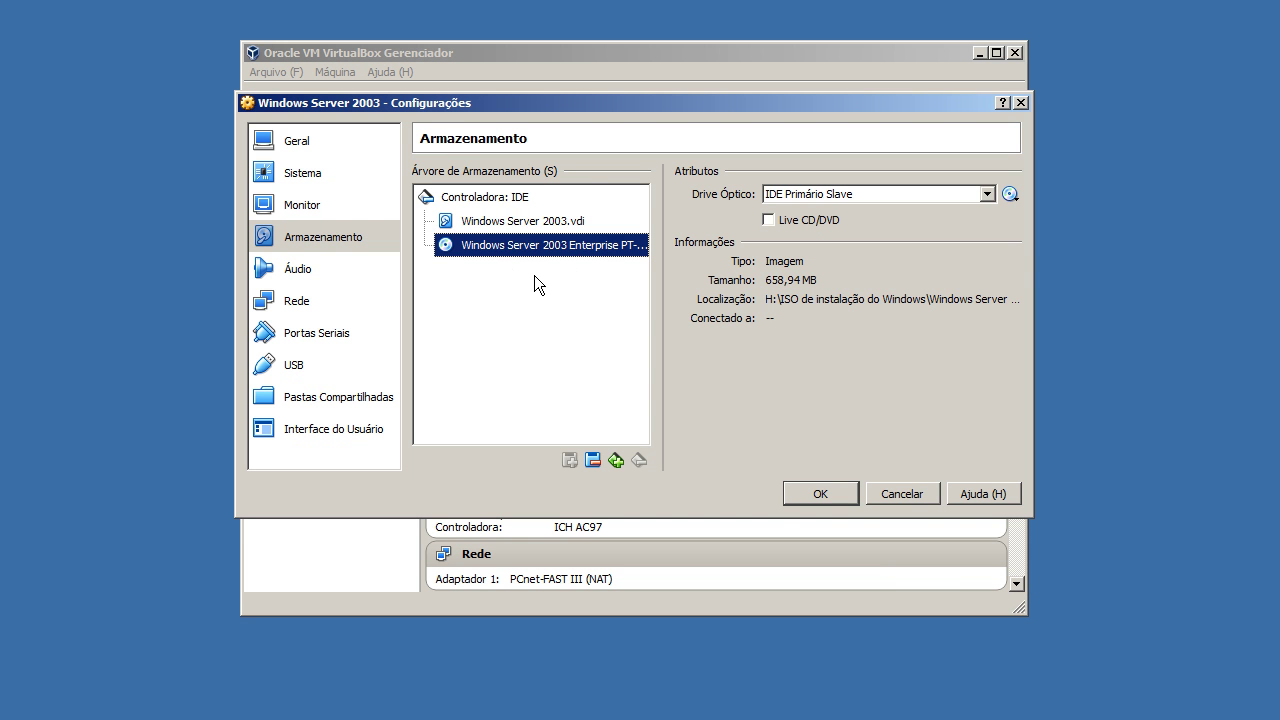
- Examine the audio controller types available for the virtual machine
click(349, 269)
click(640, 224)
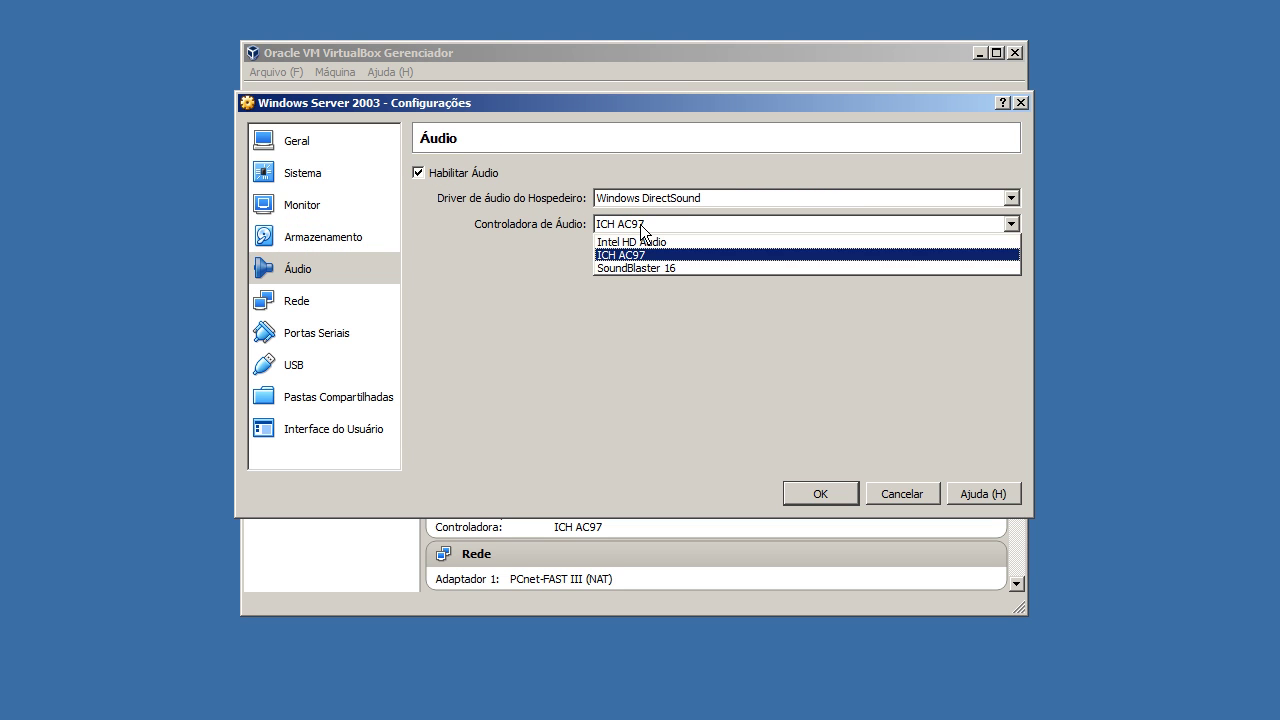
click(640, 224)
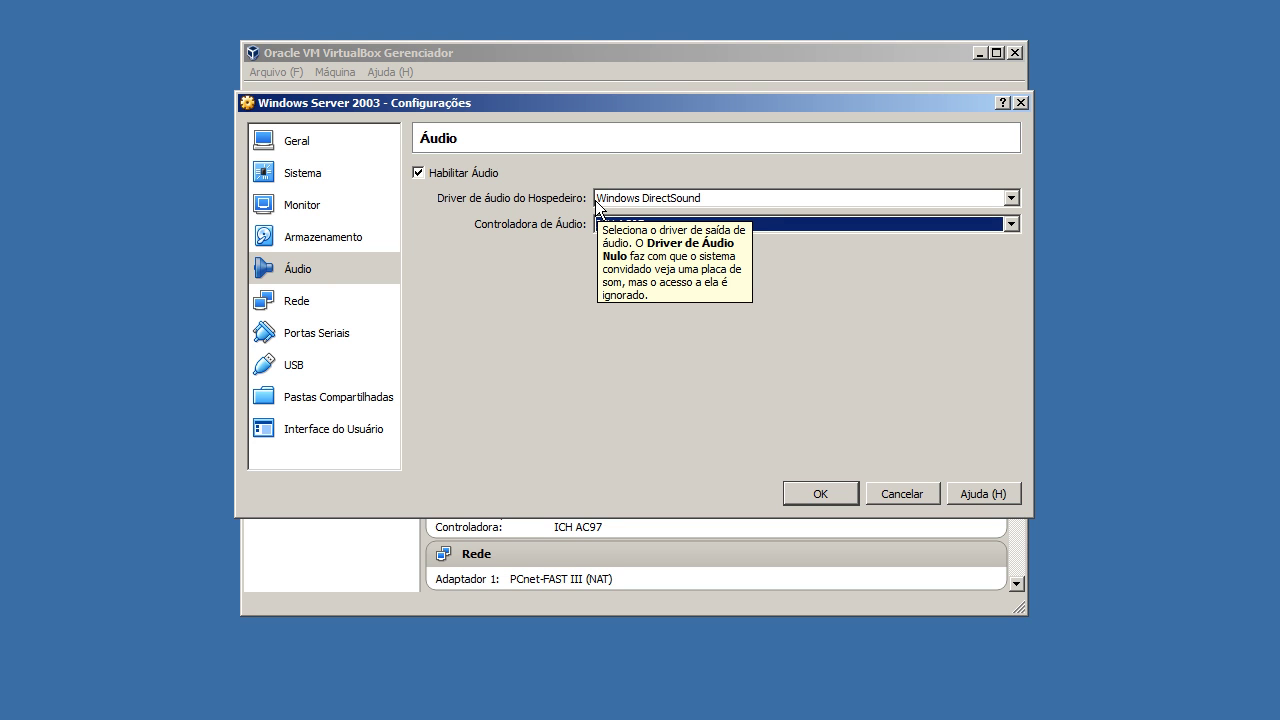
- Connect Adaptador 1 through Placa em modo Bridge and set its card type to Intel PRO/1000 T Server (82543GC)
click(352, 302)
click(484, 280)
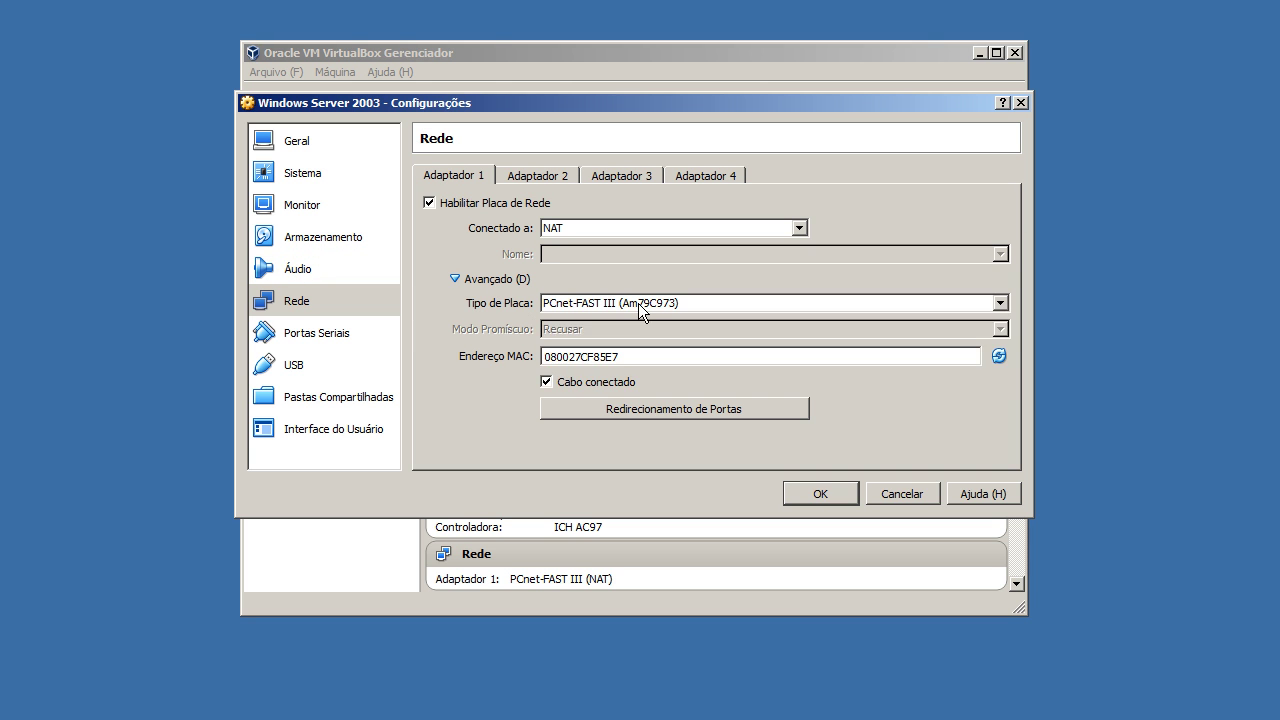
click(640, 304)
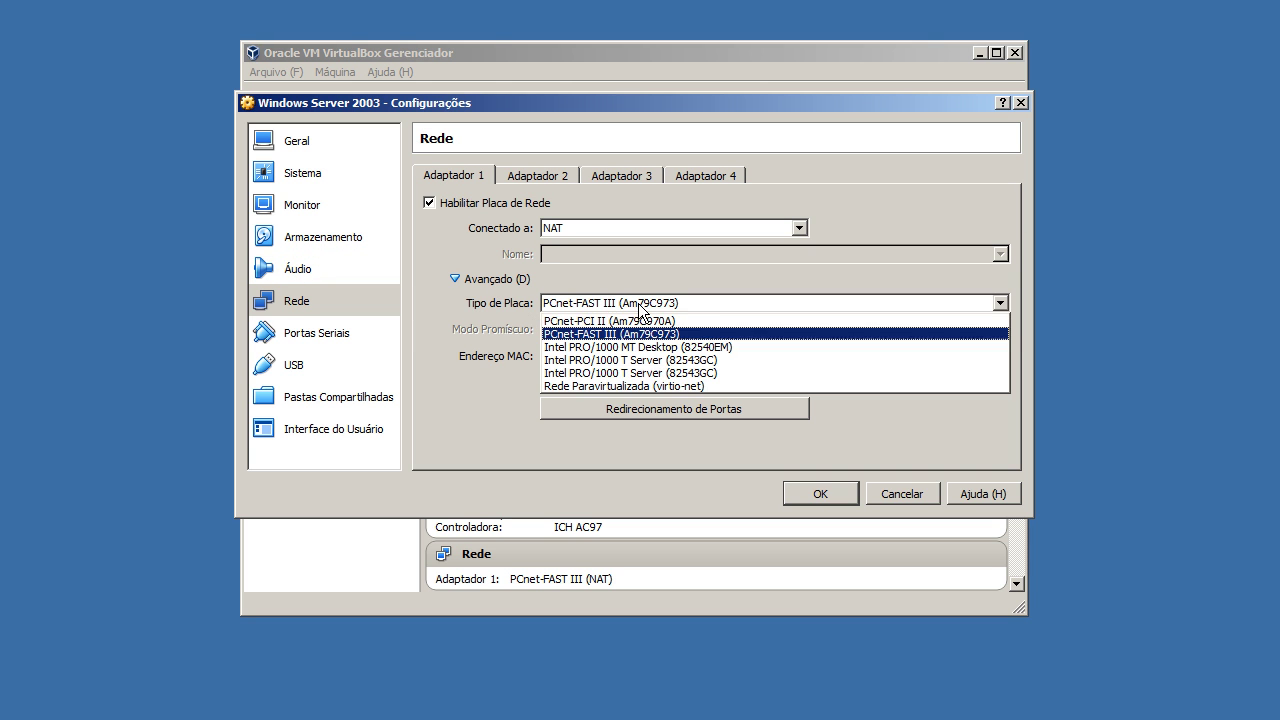
click(637, 374)
click(641, 229)
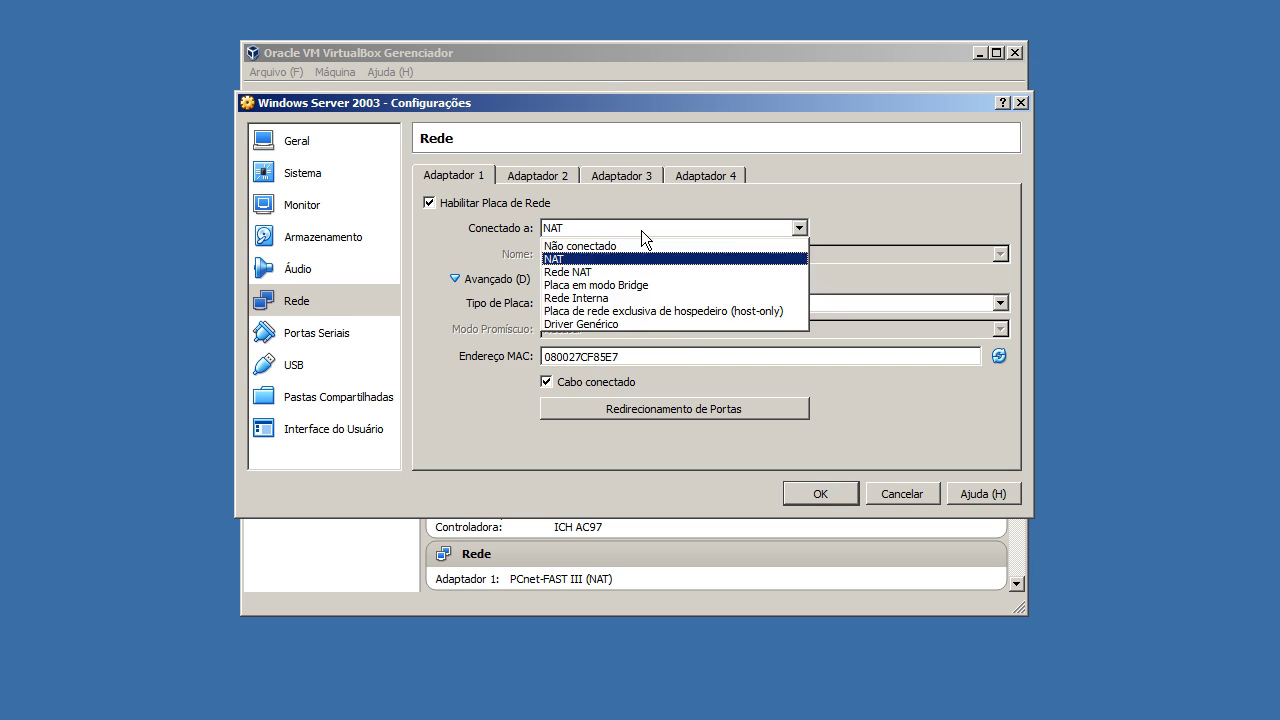
click(641, 285)
click(648, 303)
click(632, 360)
- Set Adaptador 1's promiscuous mode to Permitir Tudo and generate a new random MAC address
click(640, 329)
click(631, 373)
click(998, 358)
click(998, 358)
click(998, 358)
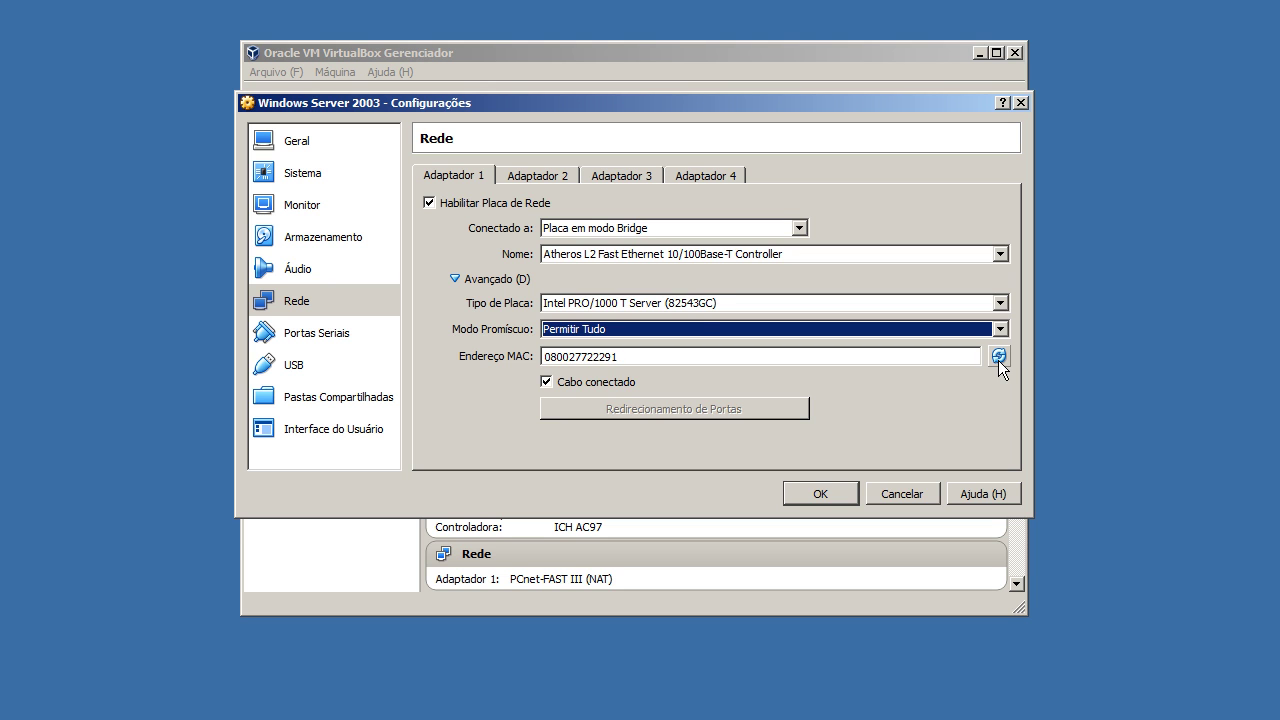
- Change Adaptador 1's connection to NAT and view its port forwarding rules
click(582, 231)
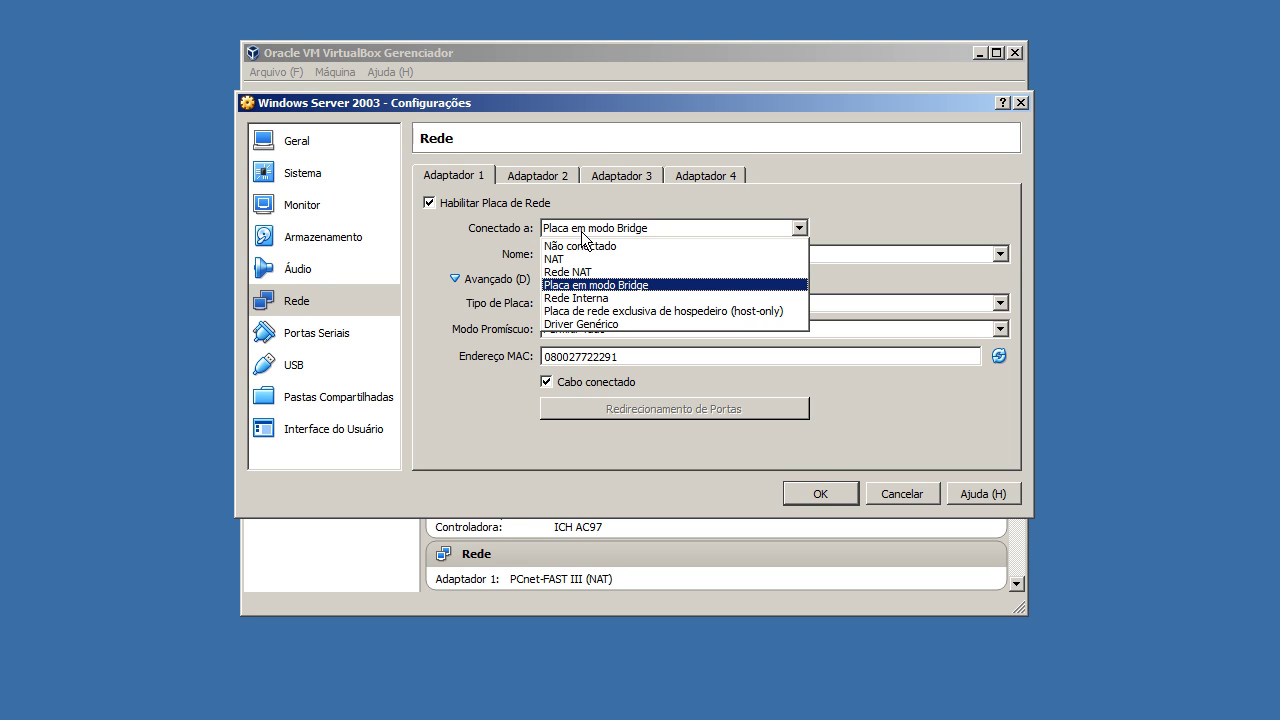
click(584, 259)
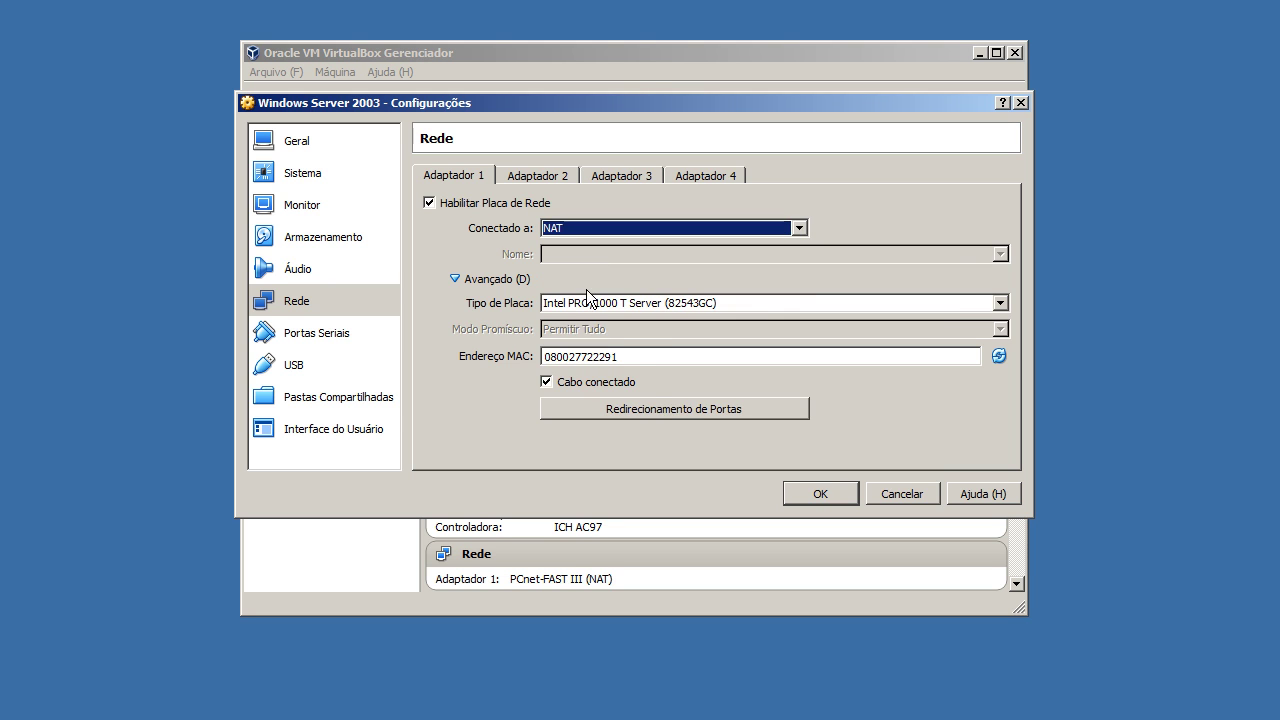
click(672, 406)
click(812, 443)
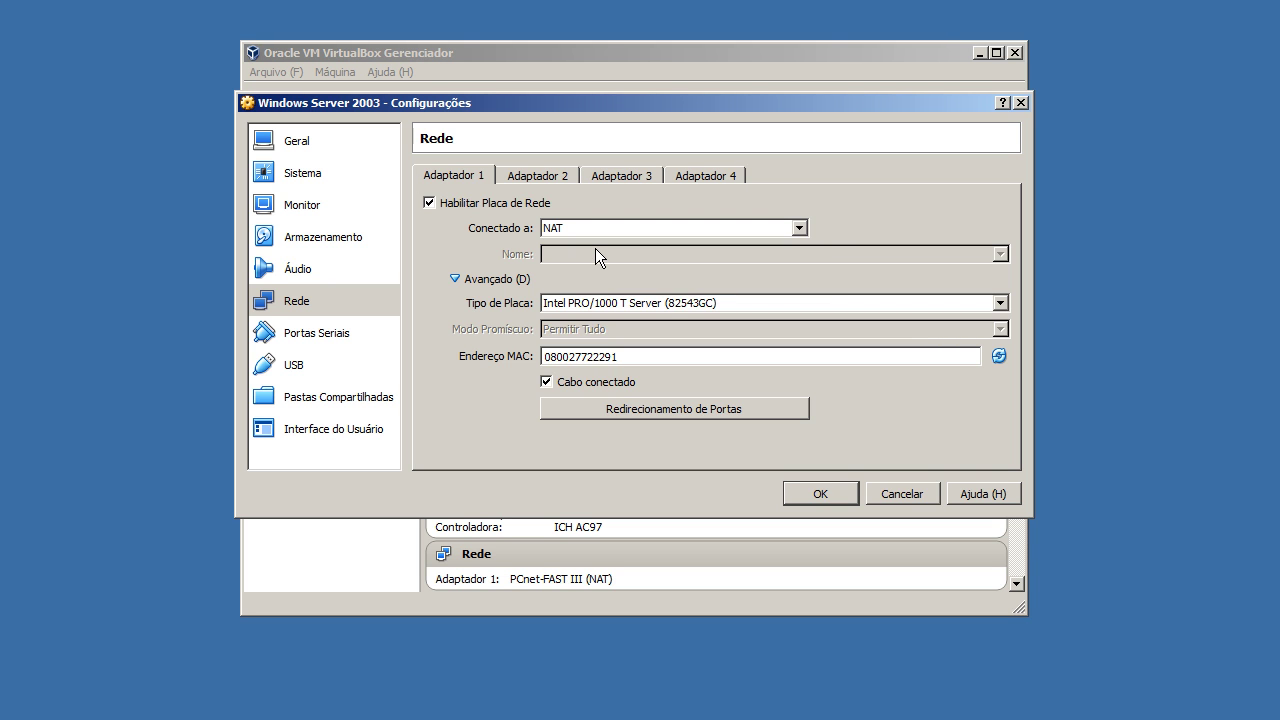
- Check the serial port, USB and shared folder settings, enable Exibir no Topo da Tela for the mini toolbar, and save the configuration
click(533, 181)
click(338, 332)
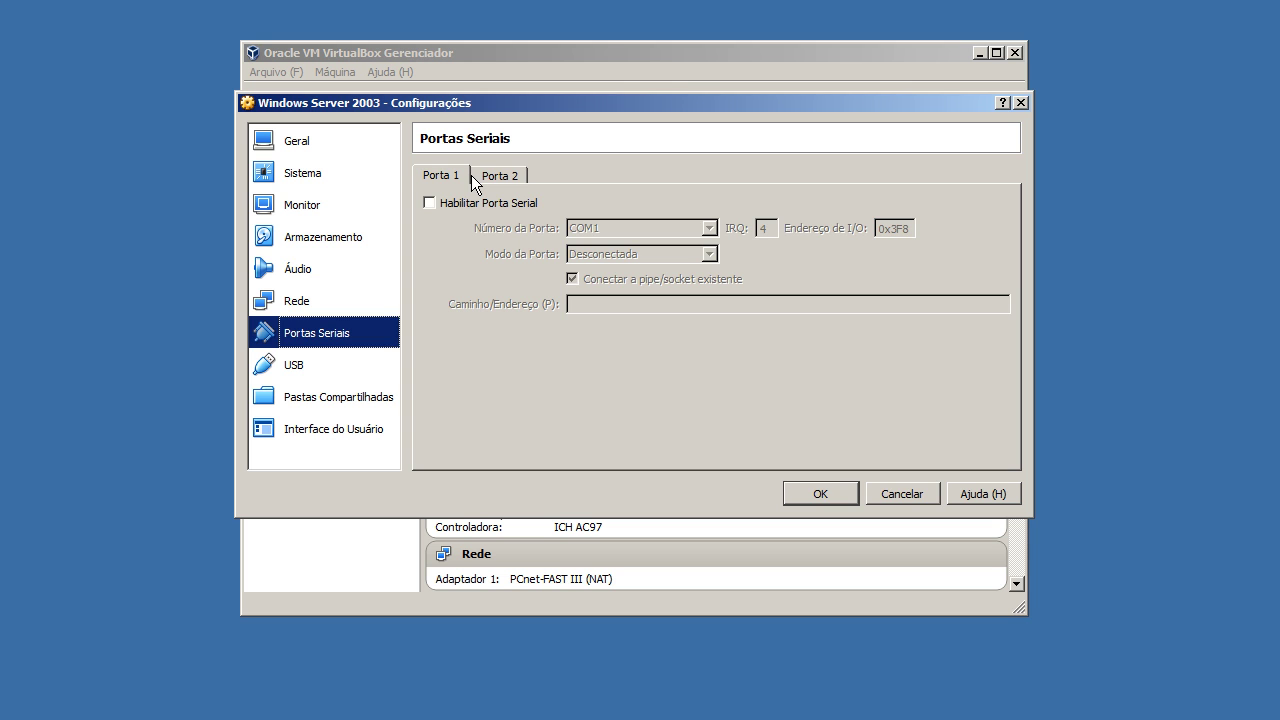
click(357, 366)
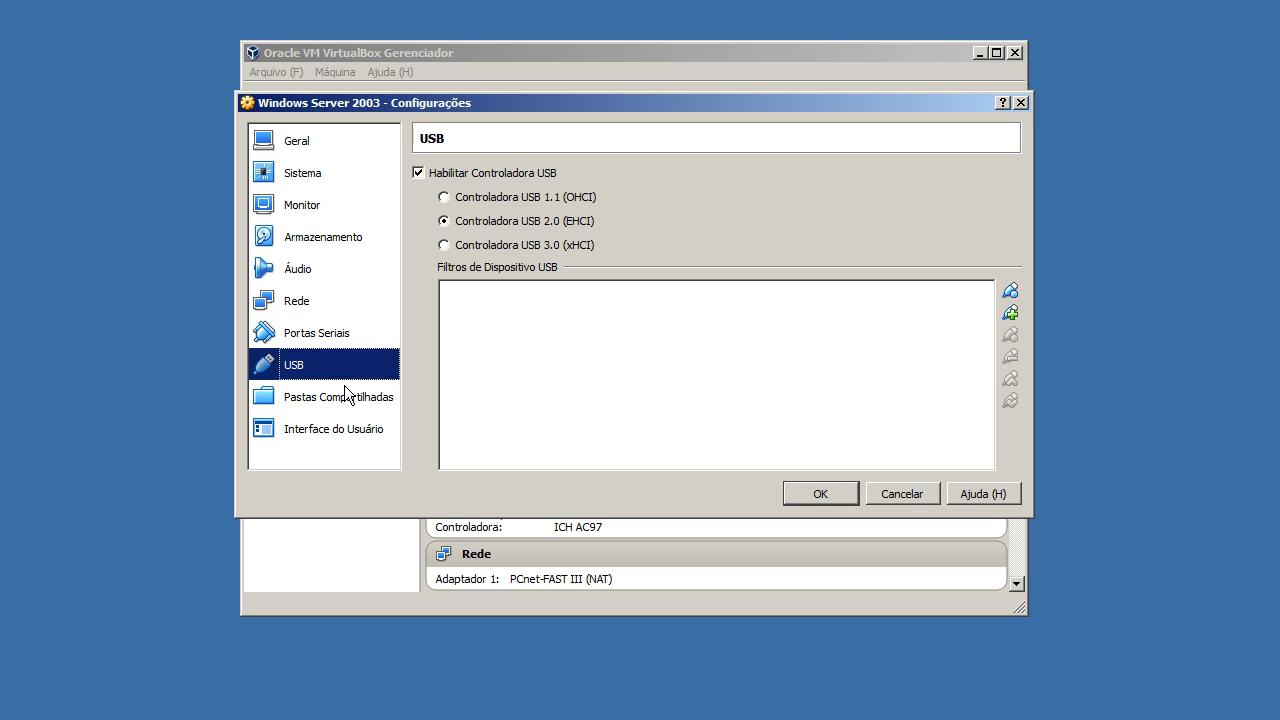
click(346, 396)
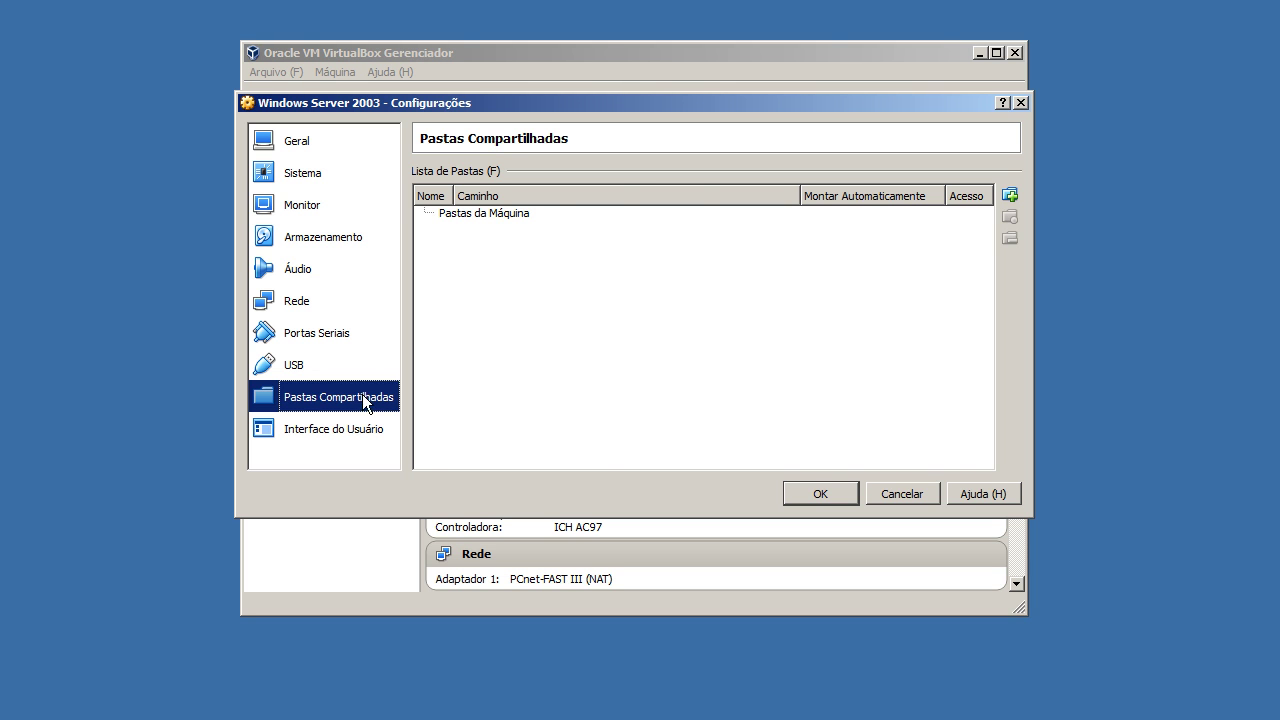
click(369, 432)
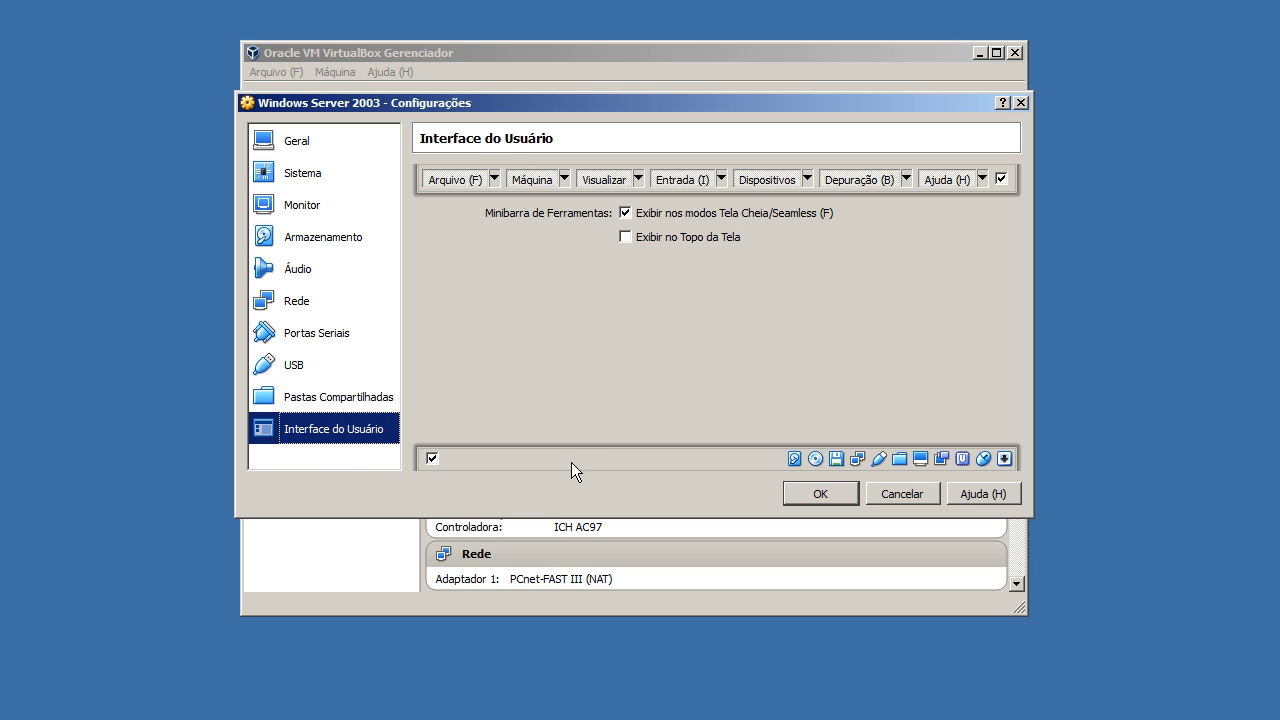
click(645, 235)
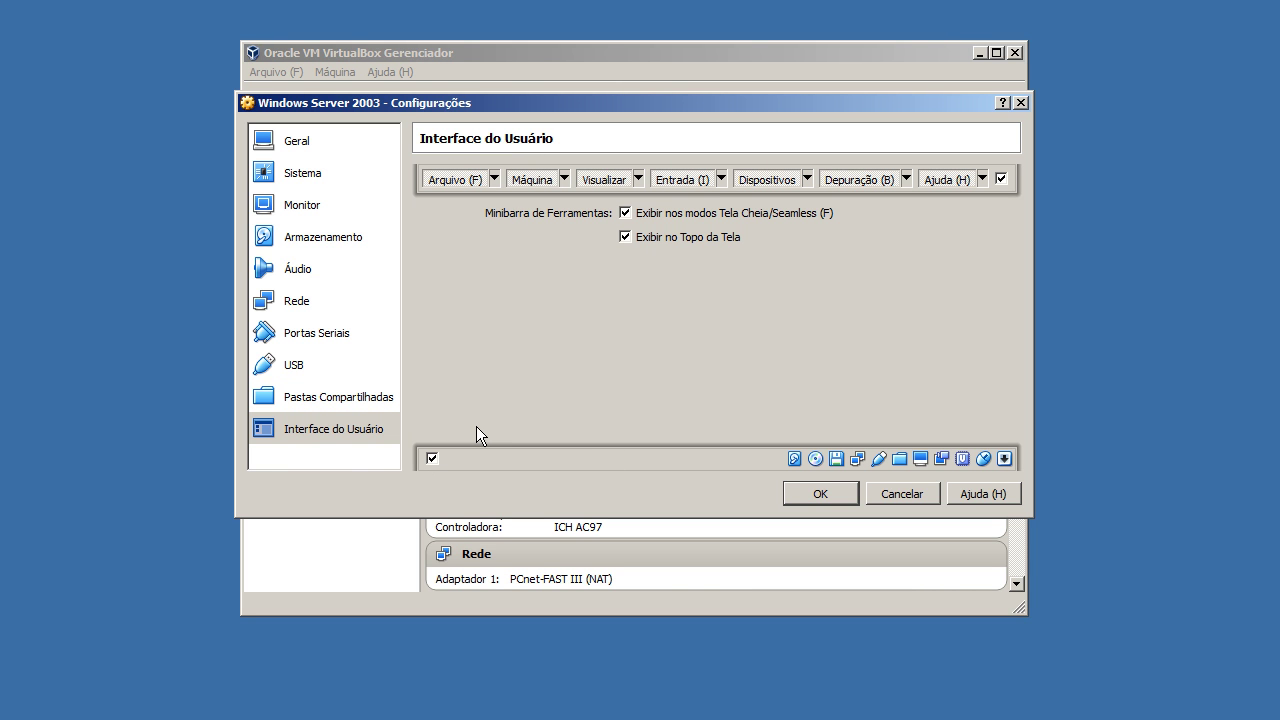
key(Return)
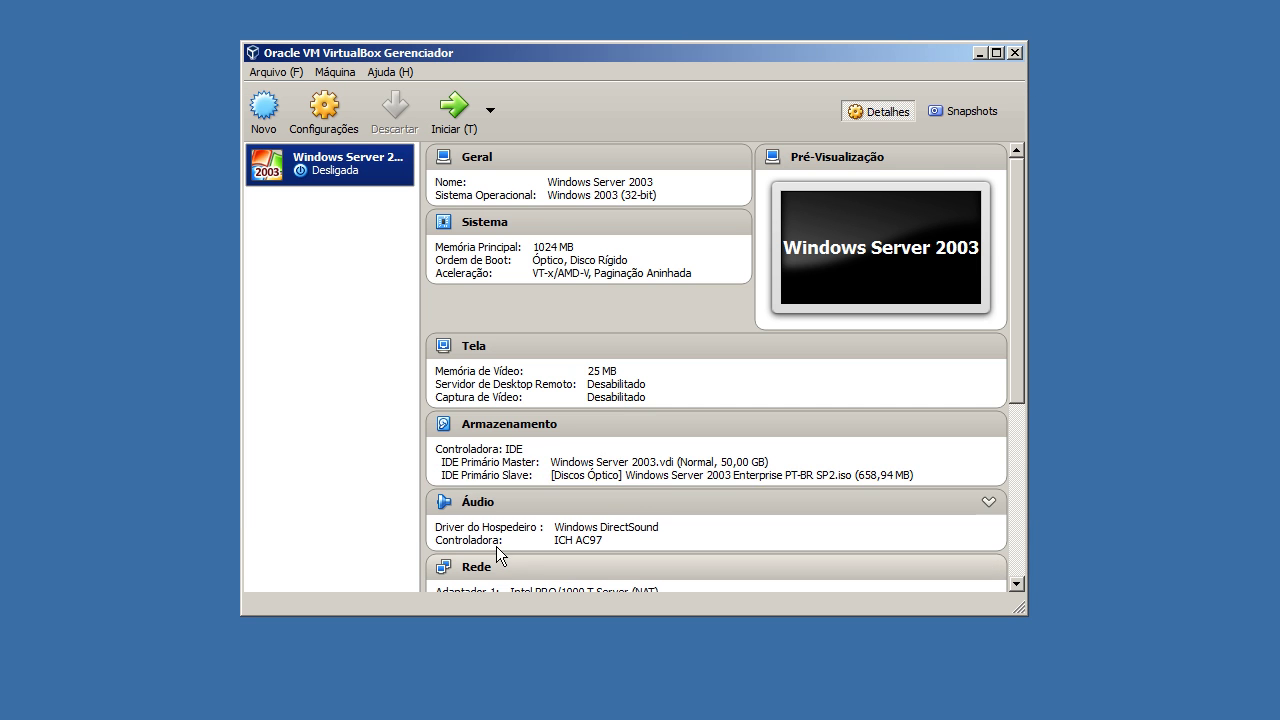
- Start the Windows Server 2003 virtual machine, begin the Windows installation and accept the licence agreement
scroll(755, 313, down, 5)
scroll(755, 313, up, 5)
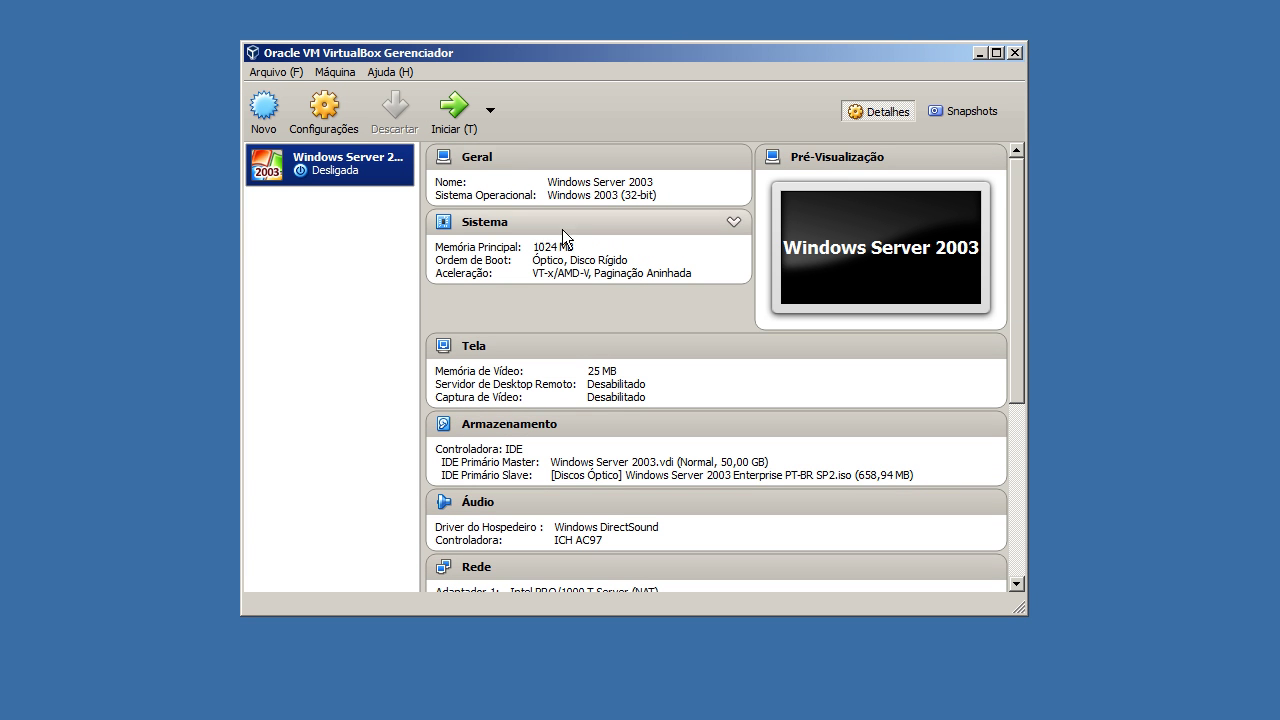
click(465, 112)
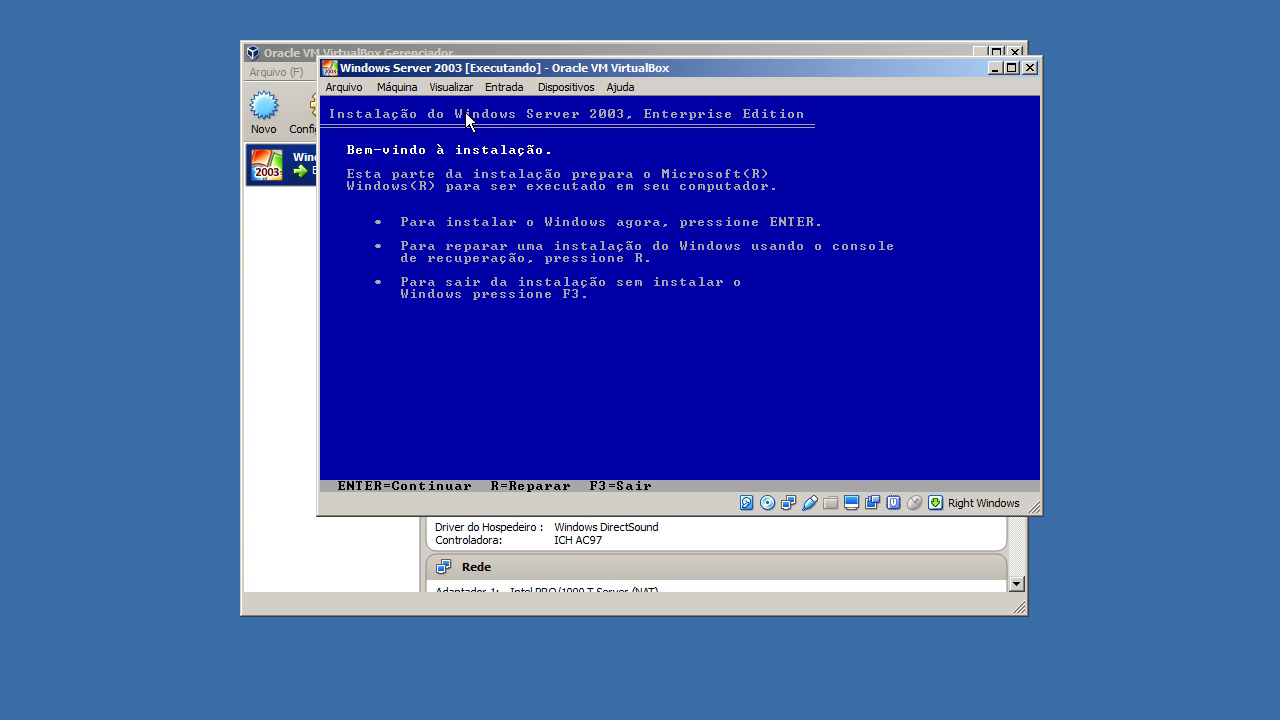
key(Return)
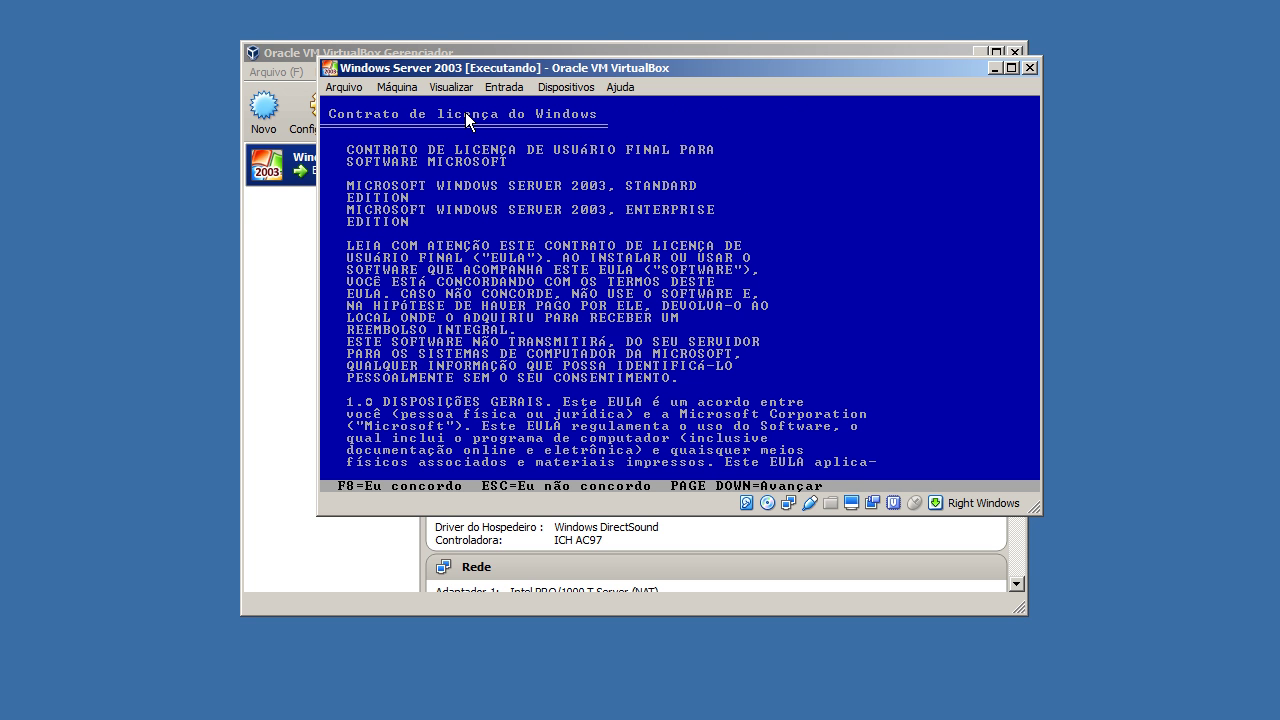
key(F8)
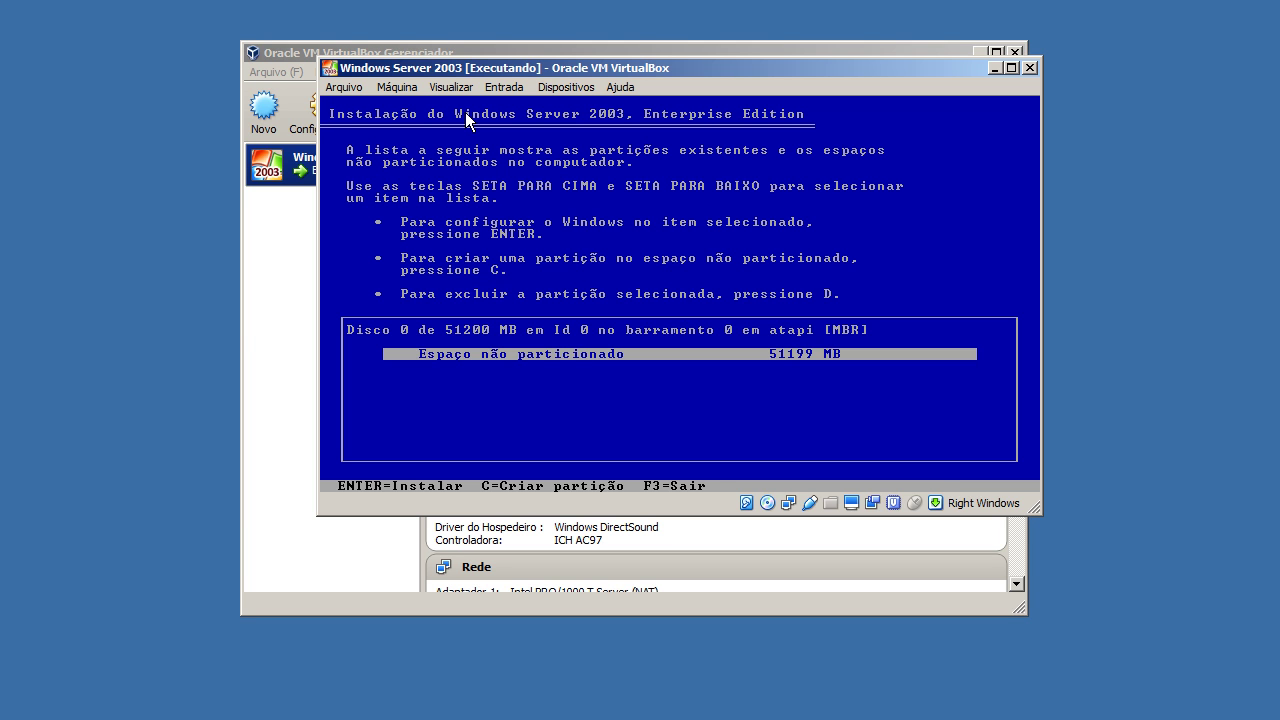
- Install Windows on the unpartitioned disk space, formatting the new partition with NTFS (Rápido)
key(Return)
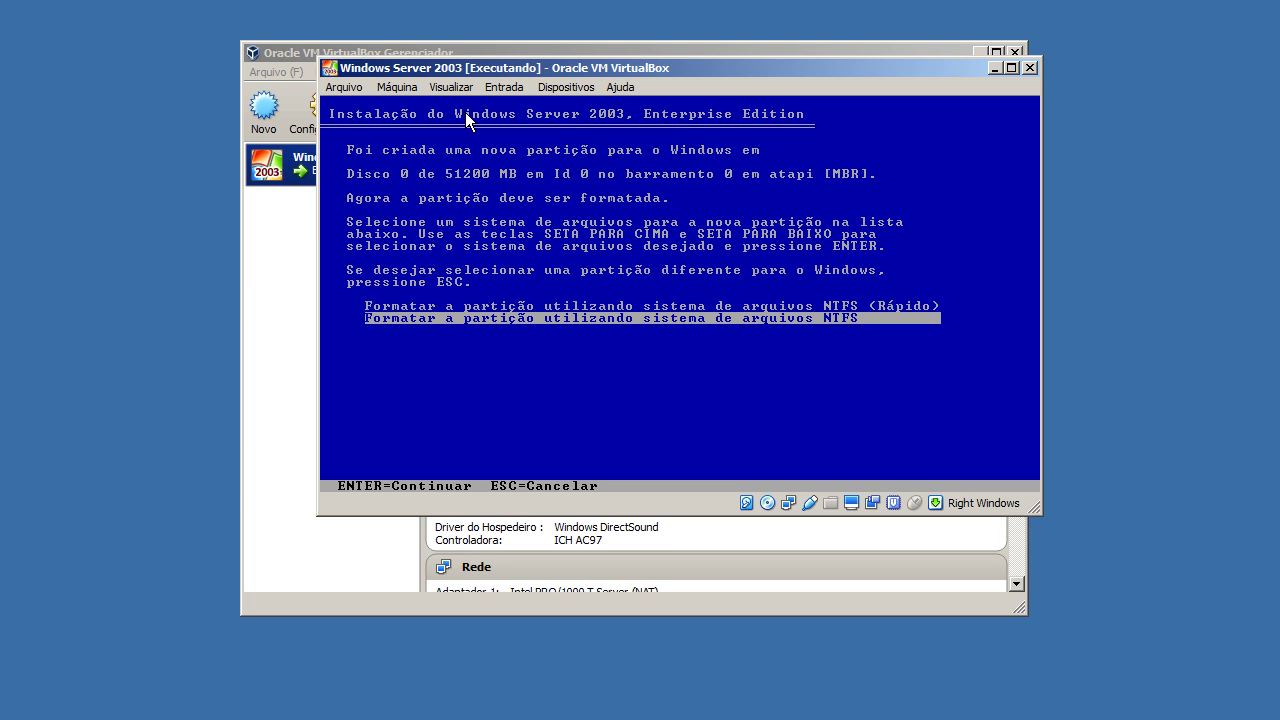
key(Up)
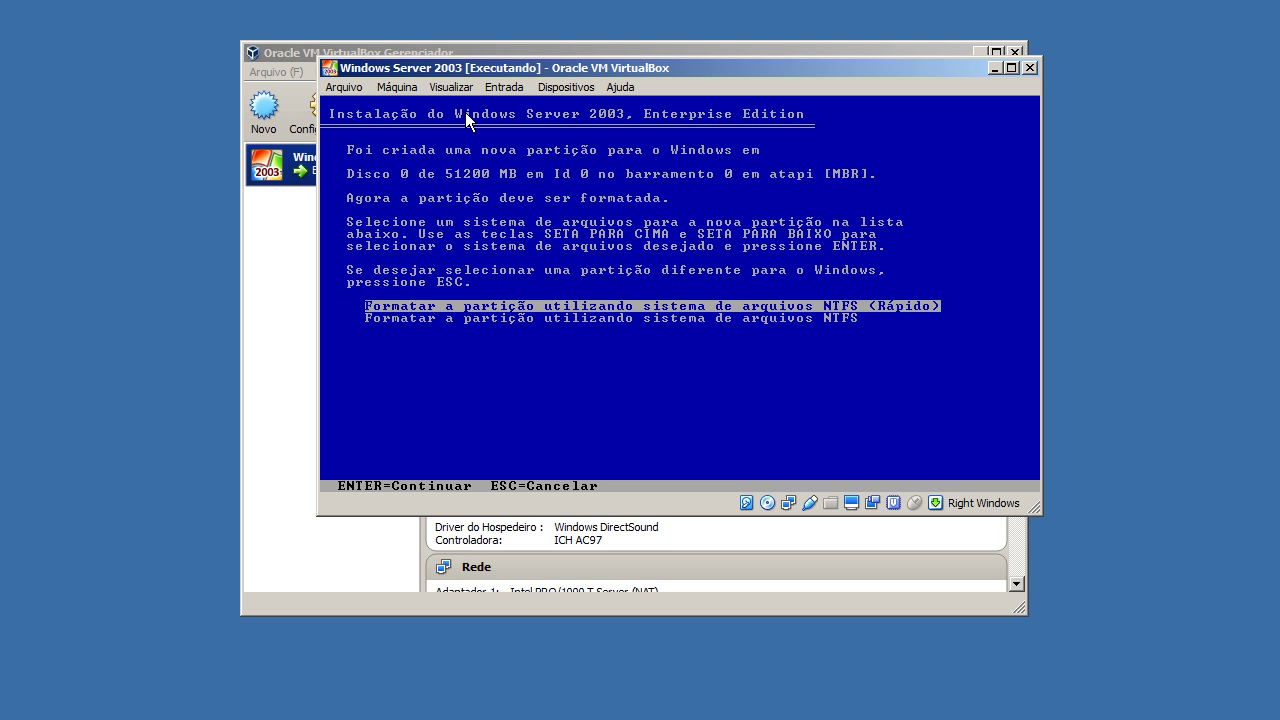
key(Return)
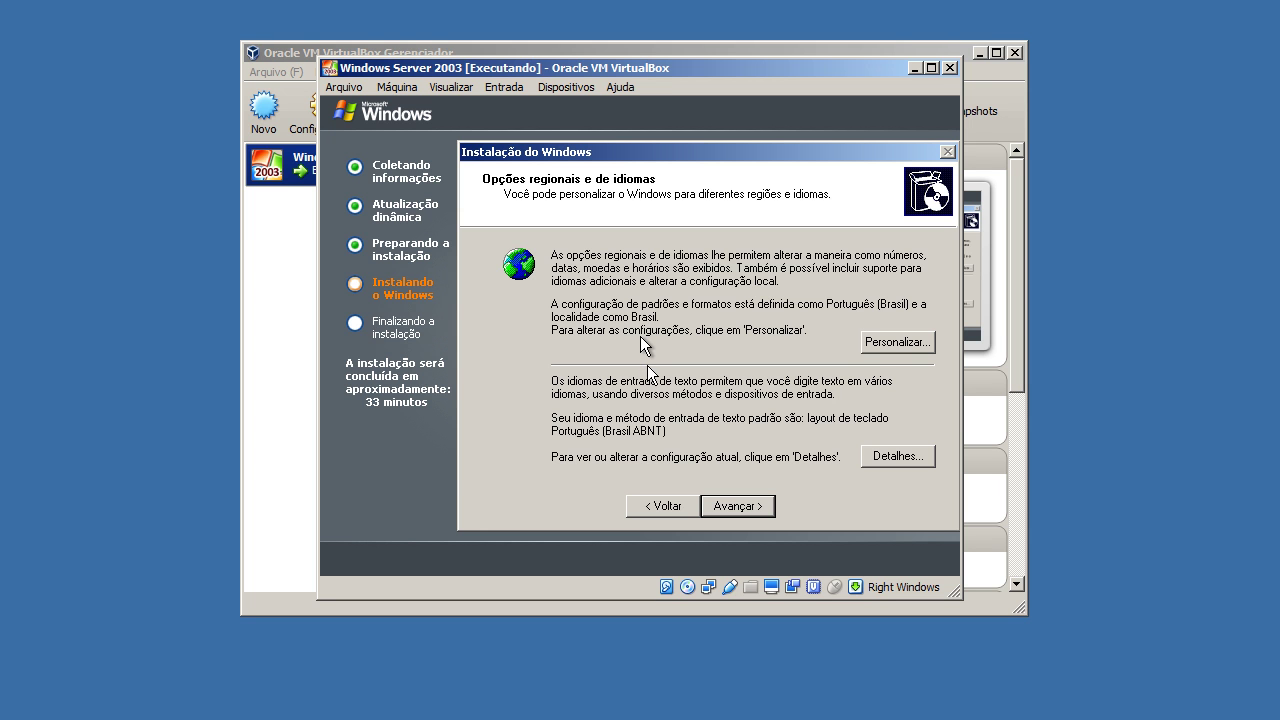
- Capture the mouse in the virtual machine and review the setup's regional formats, languages and advanced options, keeping Português (Brasil)
click(637, 340)
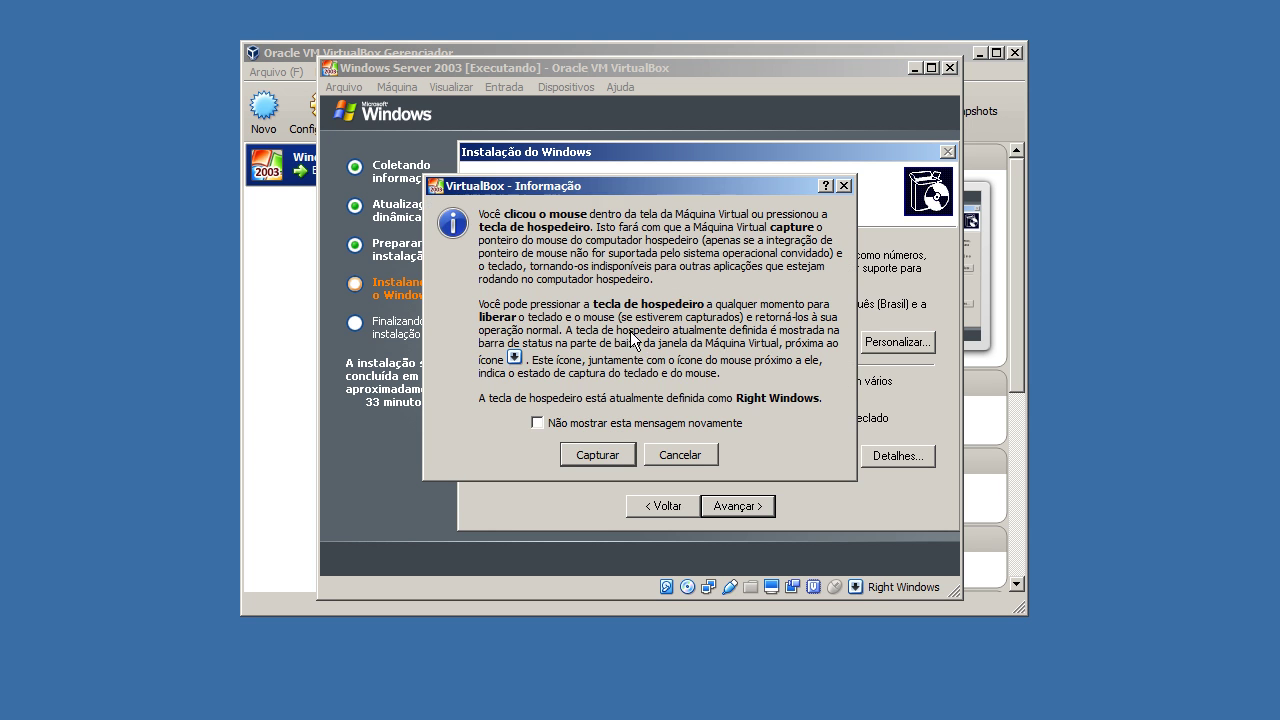
click(608, 455)
click(880, 343)
click(489, 244)
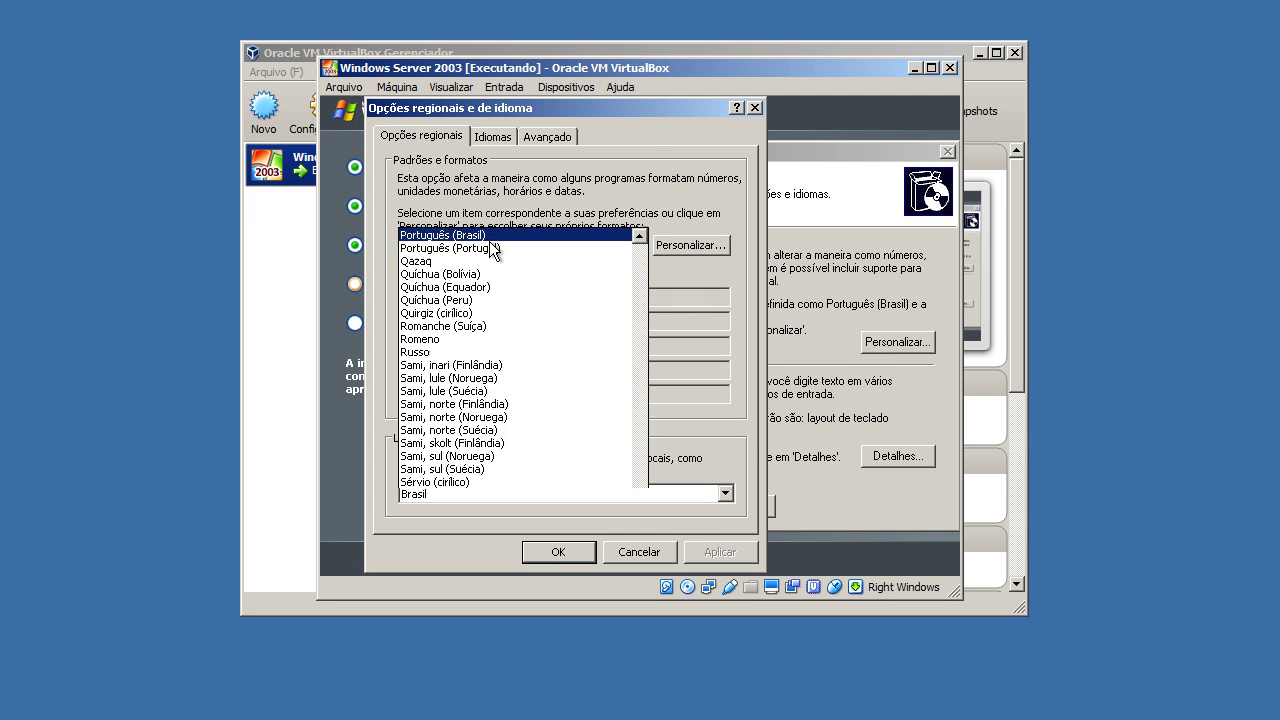
click(711, 202)
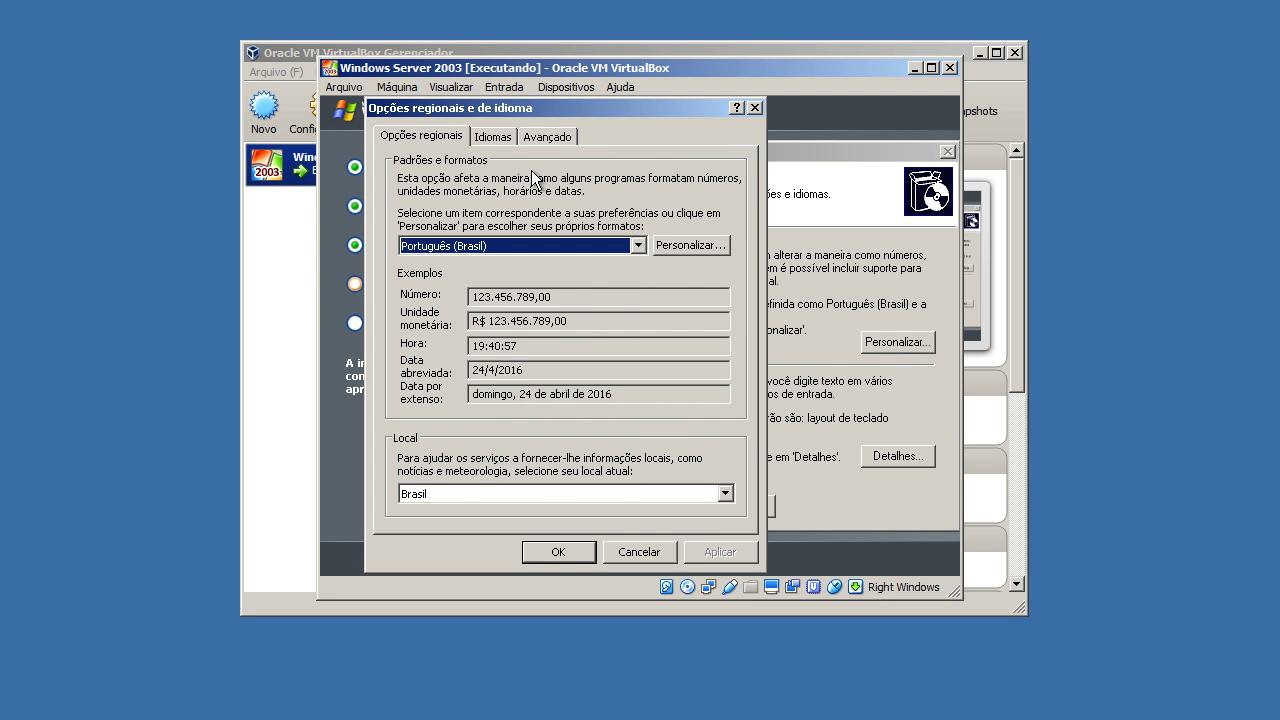
click(505, 136)
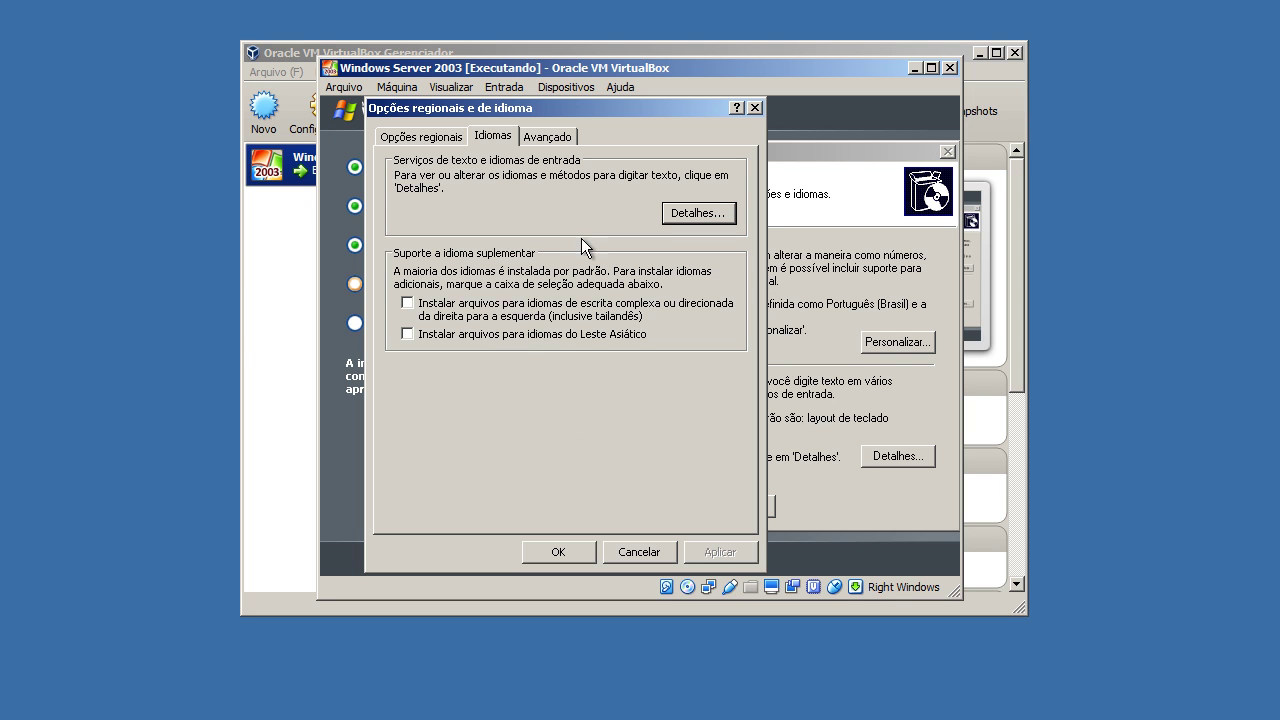
click(559, 137)
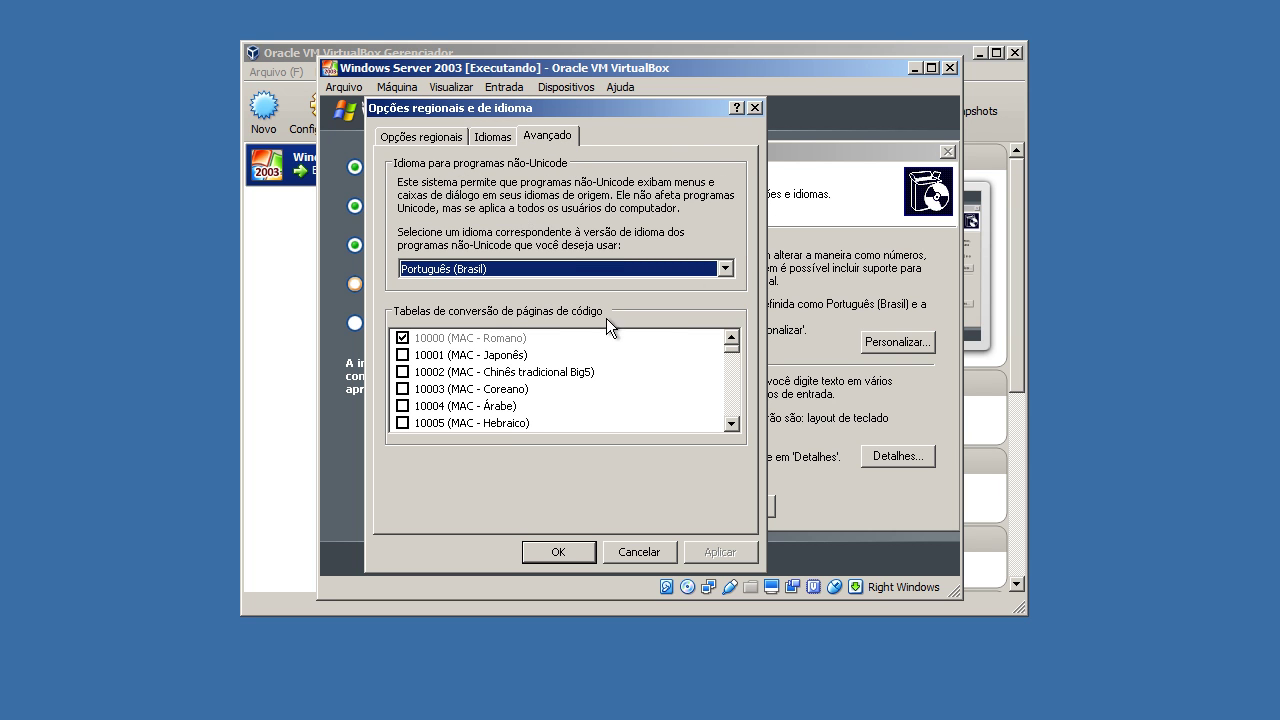
click(568, 550)
- Remove the Inglês (Estados Unidos) input language, keep Português (Brasil ABNT) as the default, and continue past the regional options
click(882, 456)
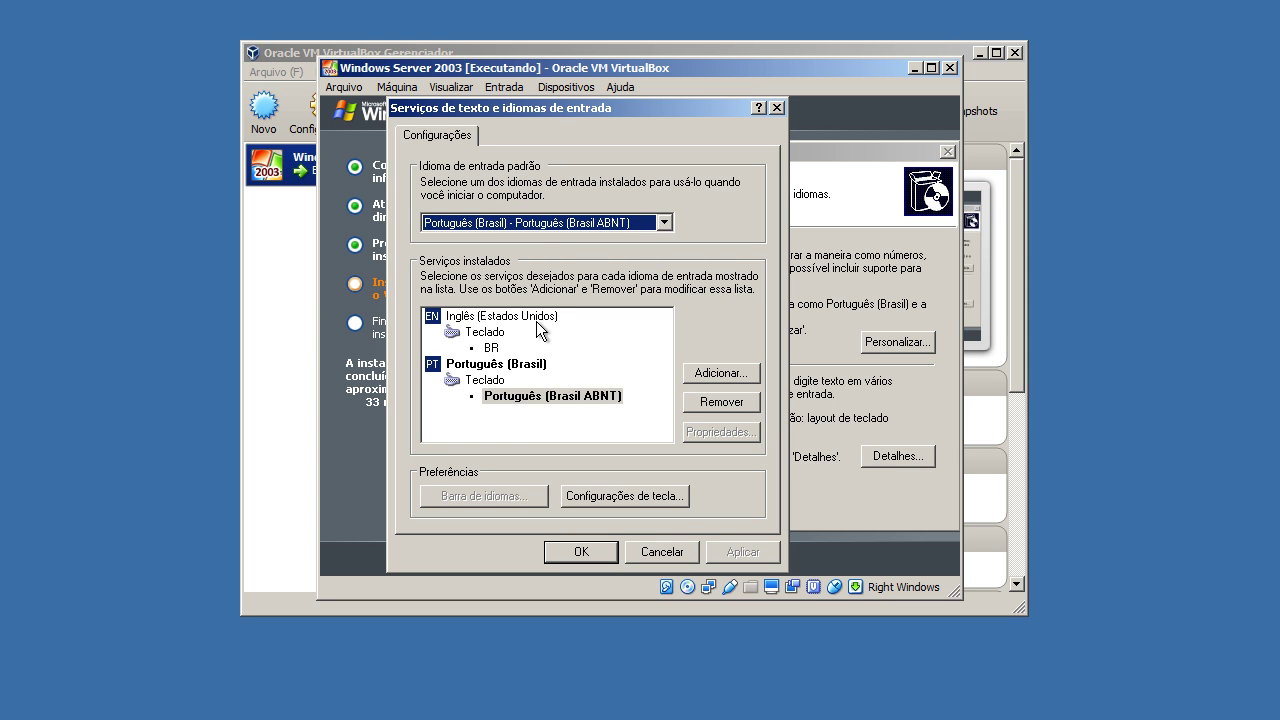
click(505, 318)
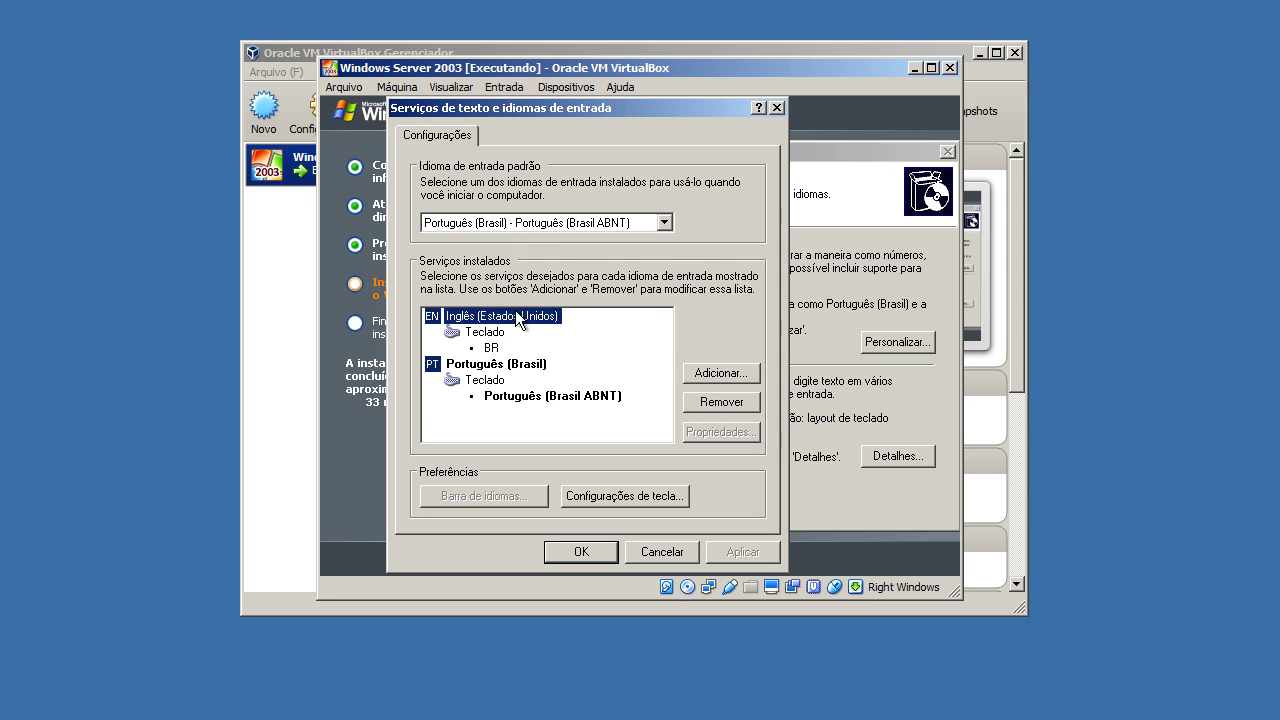
click(688, 402)
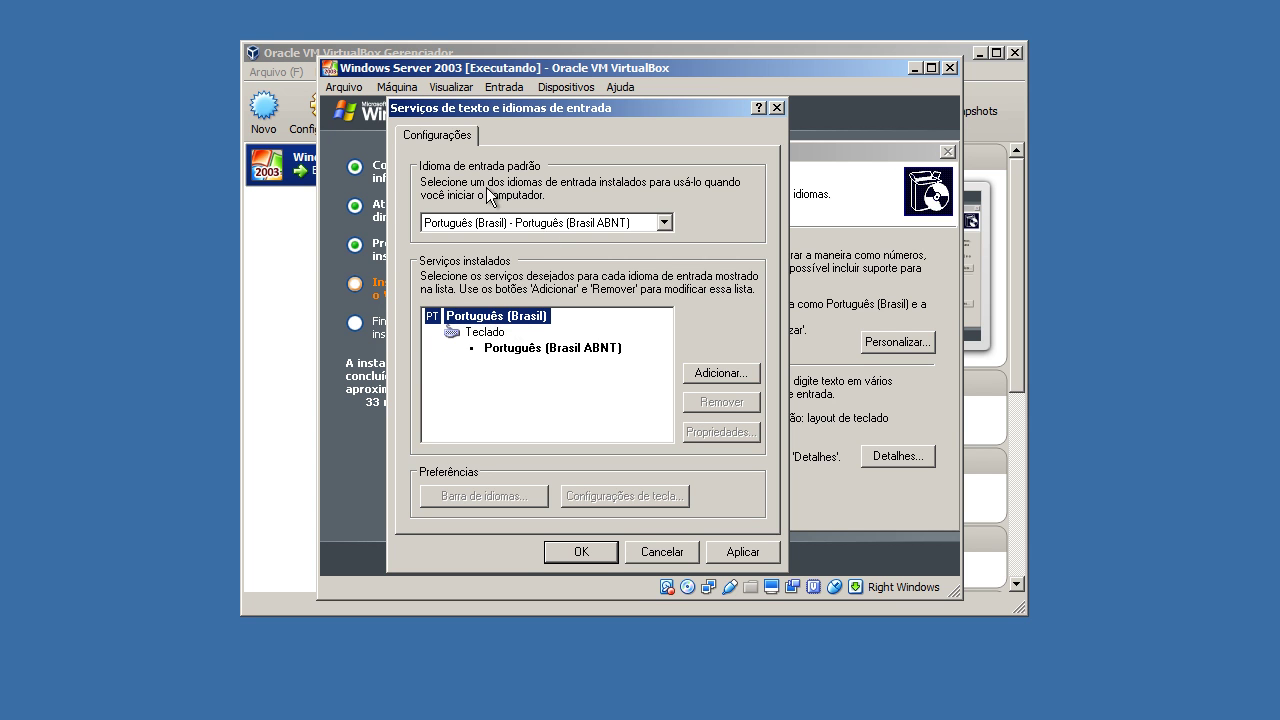
click(494, 220)
click(494, 221)
click(742, 551)
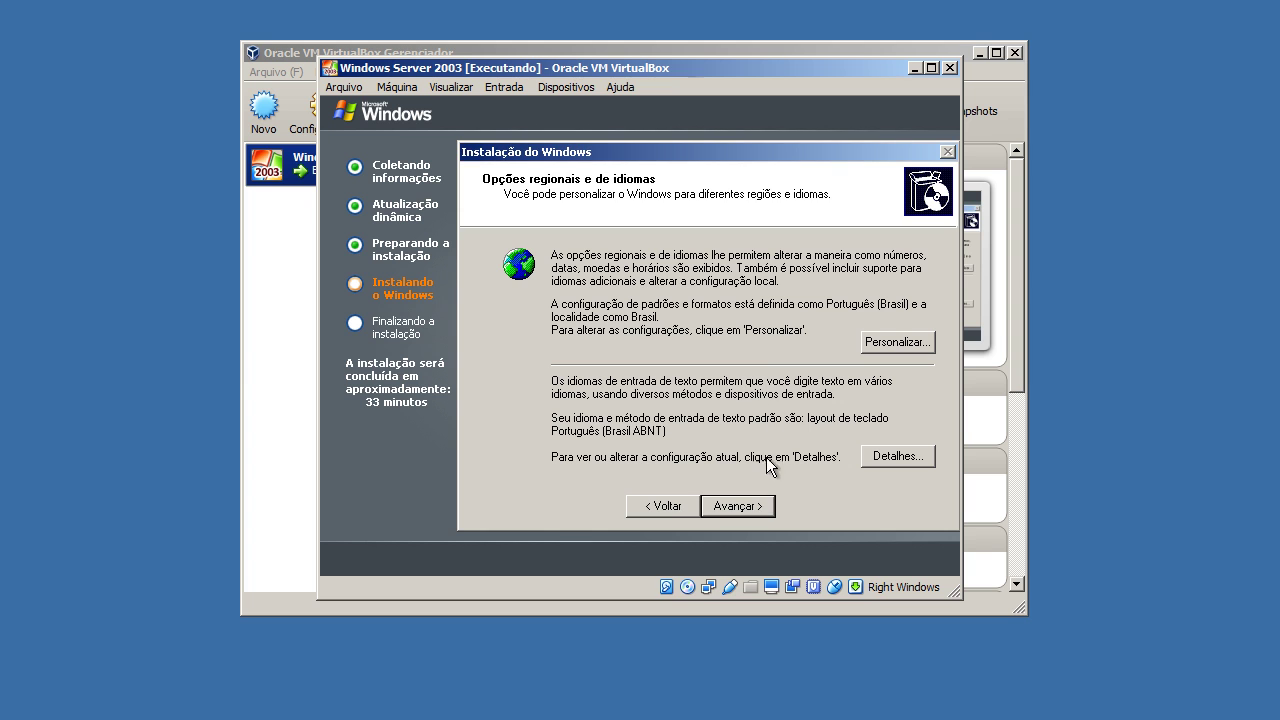
click(752, 508)
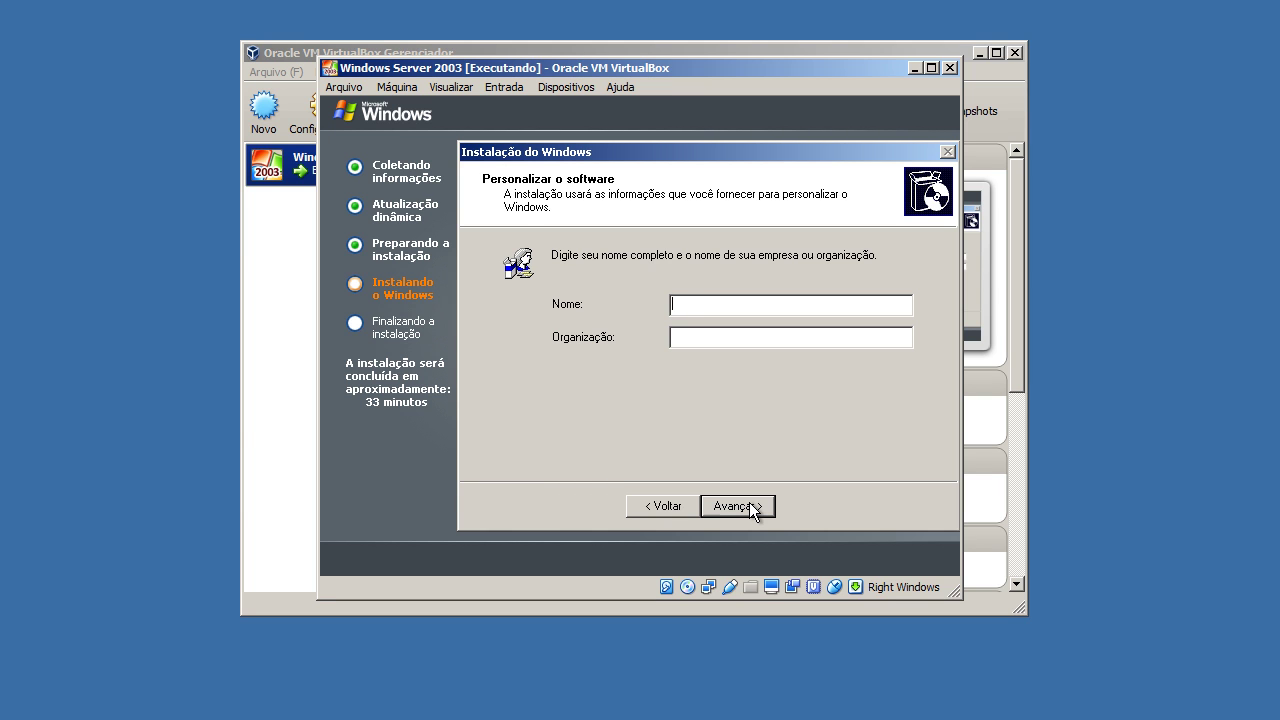
- Personalize the software with the user's name and the organization VG, and continue the setup
text(Vanderson)
click(790, 337)
text(VG)
click(740, 507)
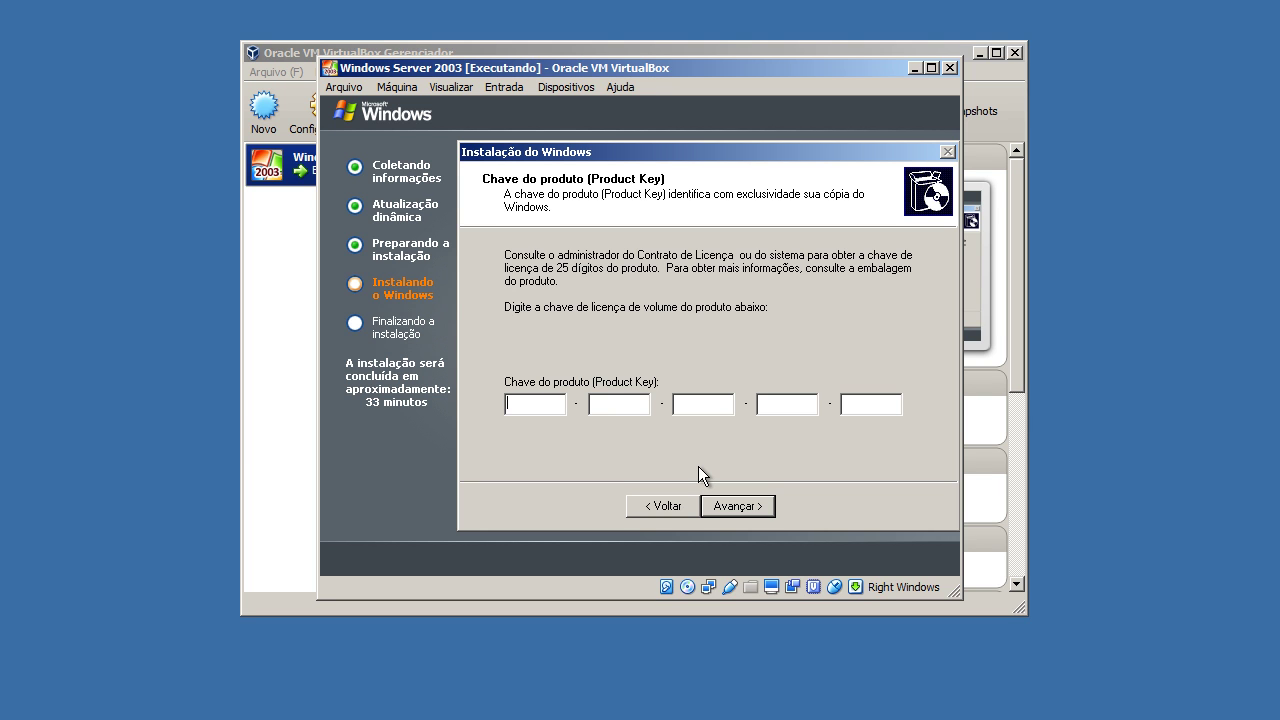
- Paste the Windows product key into the product key fields and submit it
key(Super_R)
key(ctrl+v)
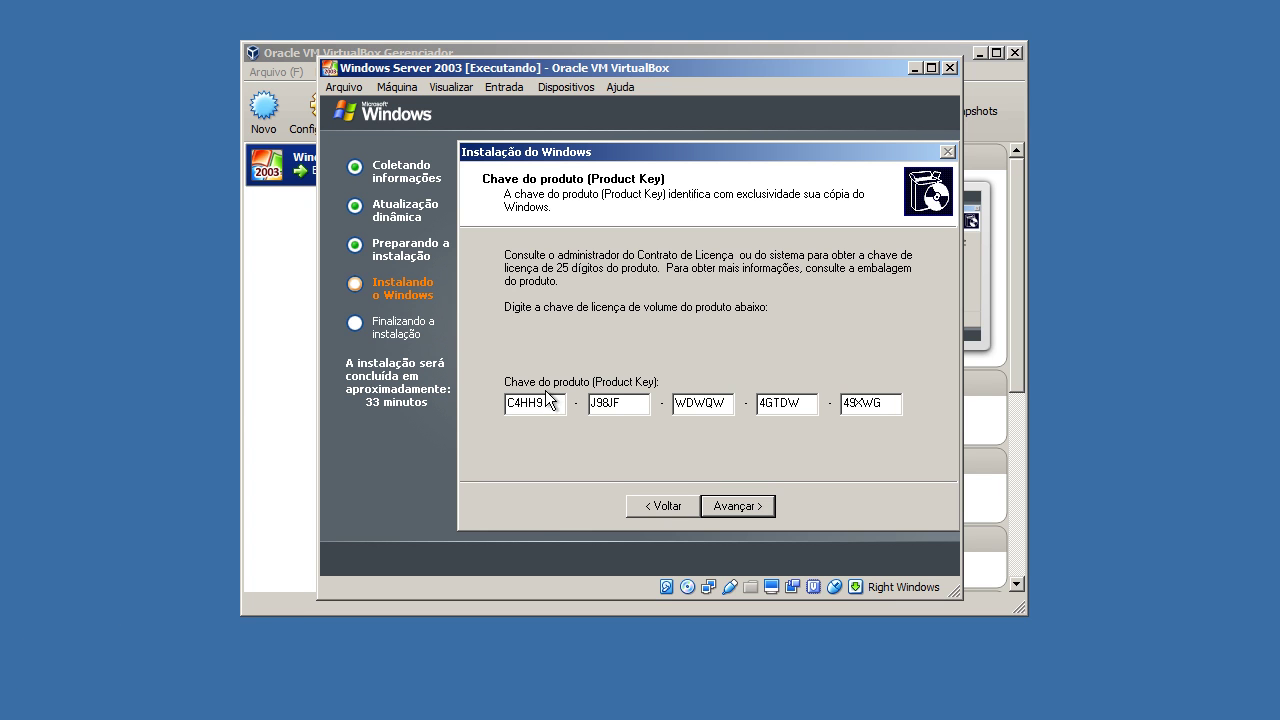
click(736, 507)
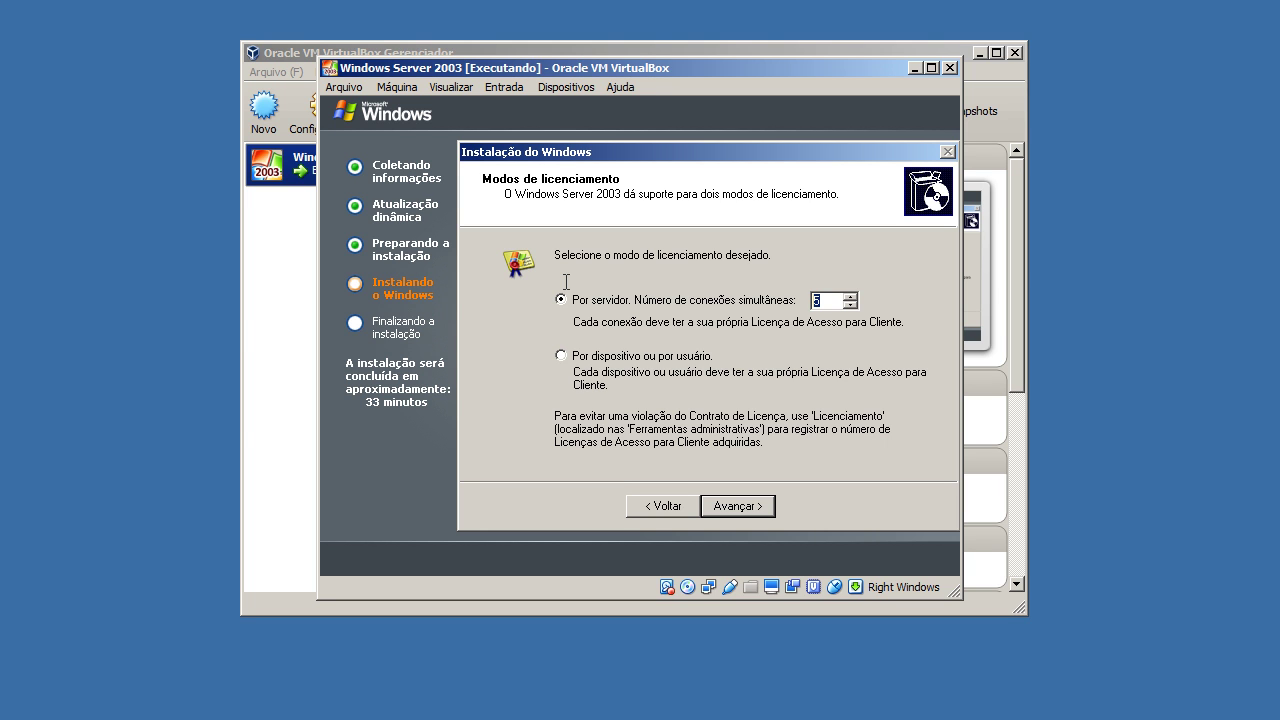
- Set the licensing mode to Por servidor with 9999 simultaneous connections and continue
text(9999)
click(591, 304)
click(735, 506)
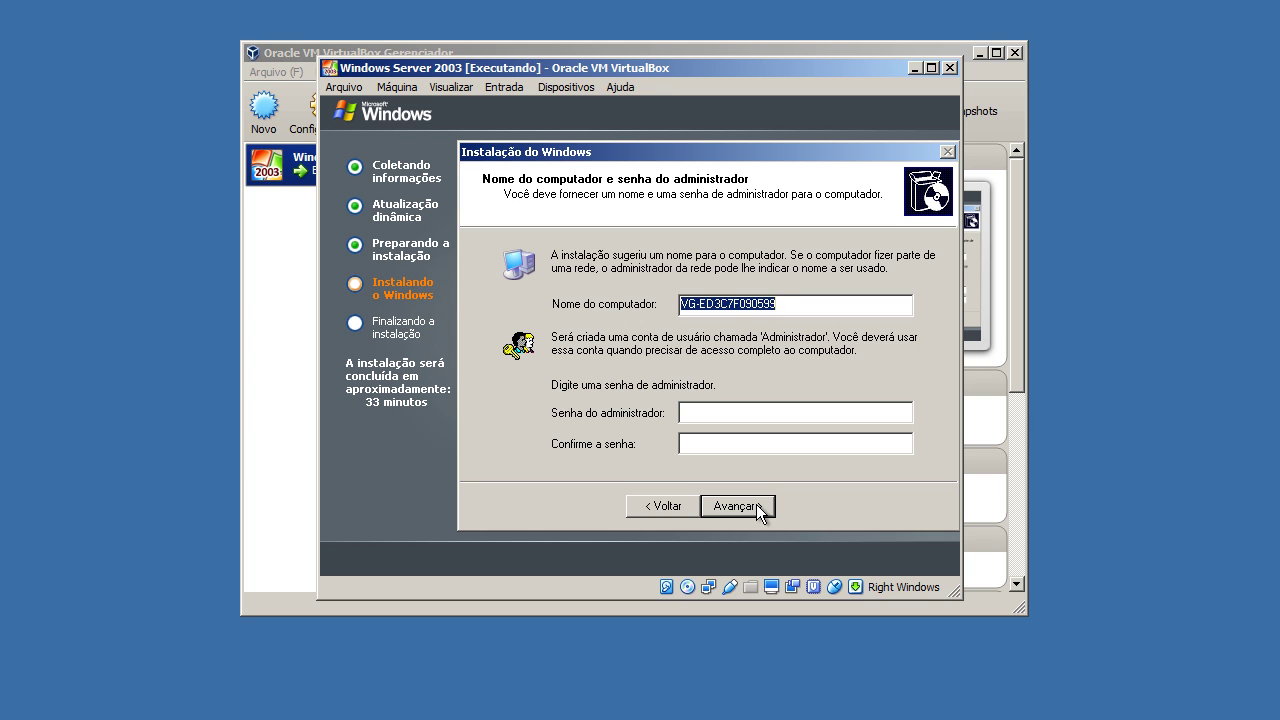
- Name the computer SERVIDOR2003, then enter and confirm the administrator password
text(SERVIDOR2003)
key(Tab)
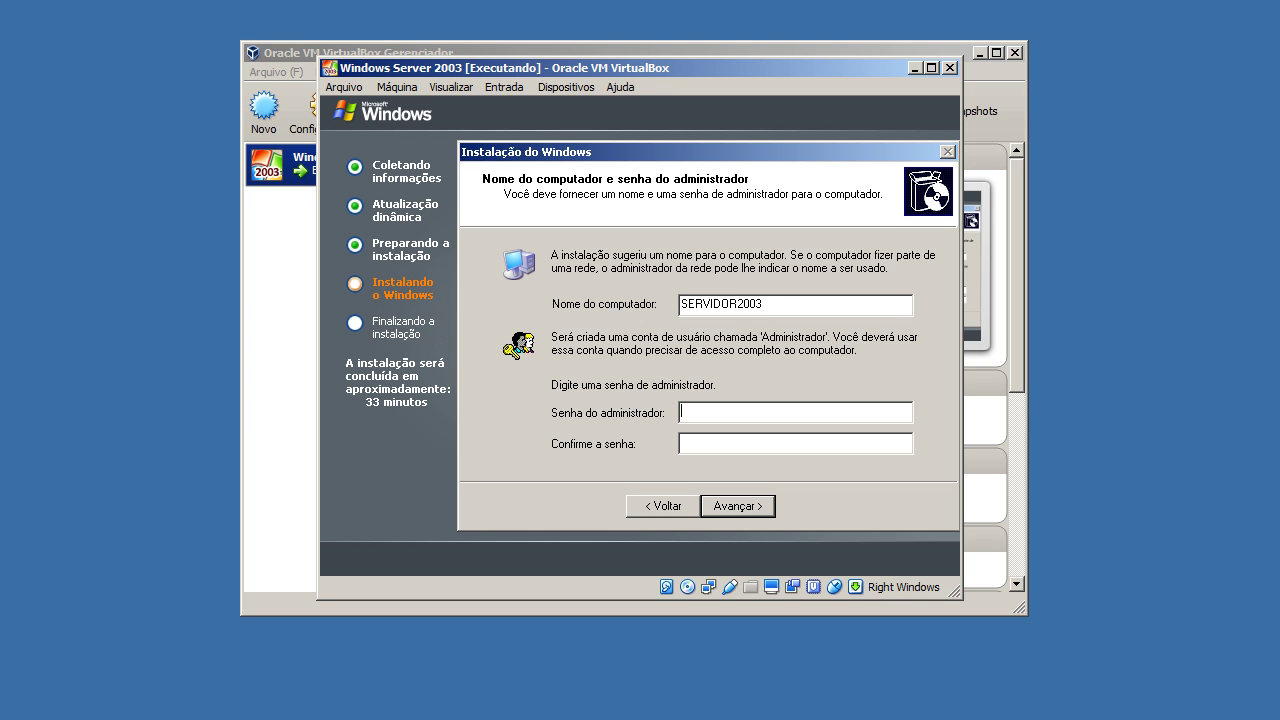
text(****************)
click(758, 506)
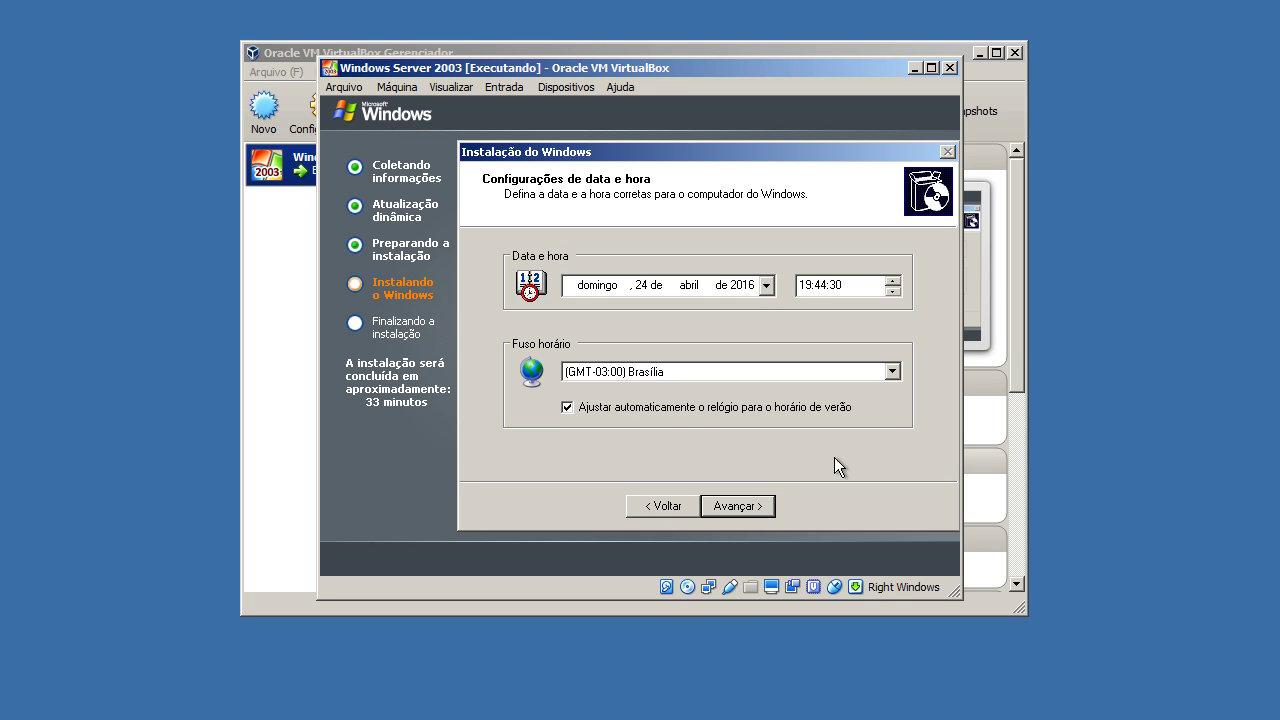
- Accept the date, time and Brasília time zone, and choose Configurações personalizadas for the network
click(745, 506)
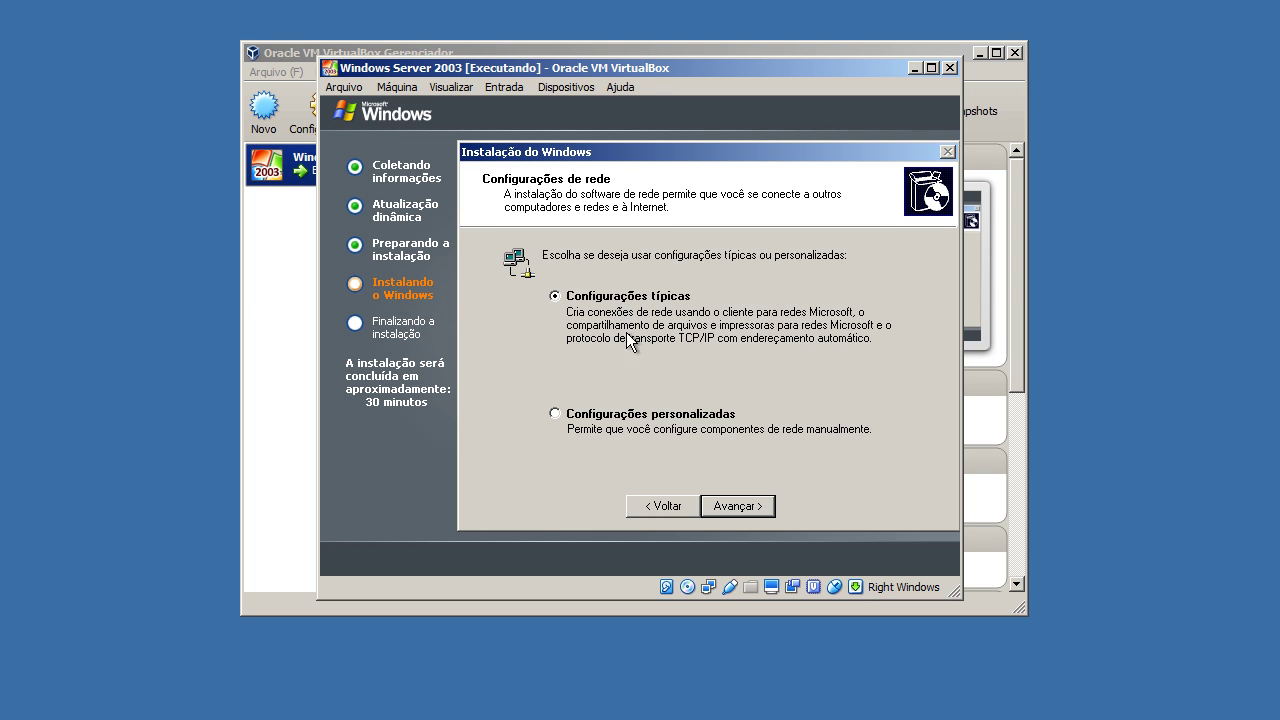
click(627, 416)
click(730, 502)
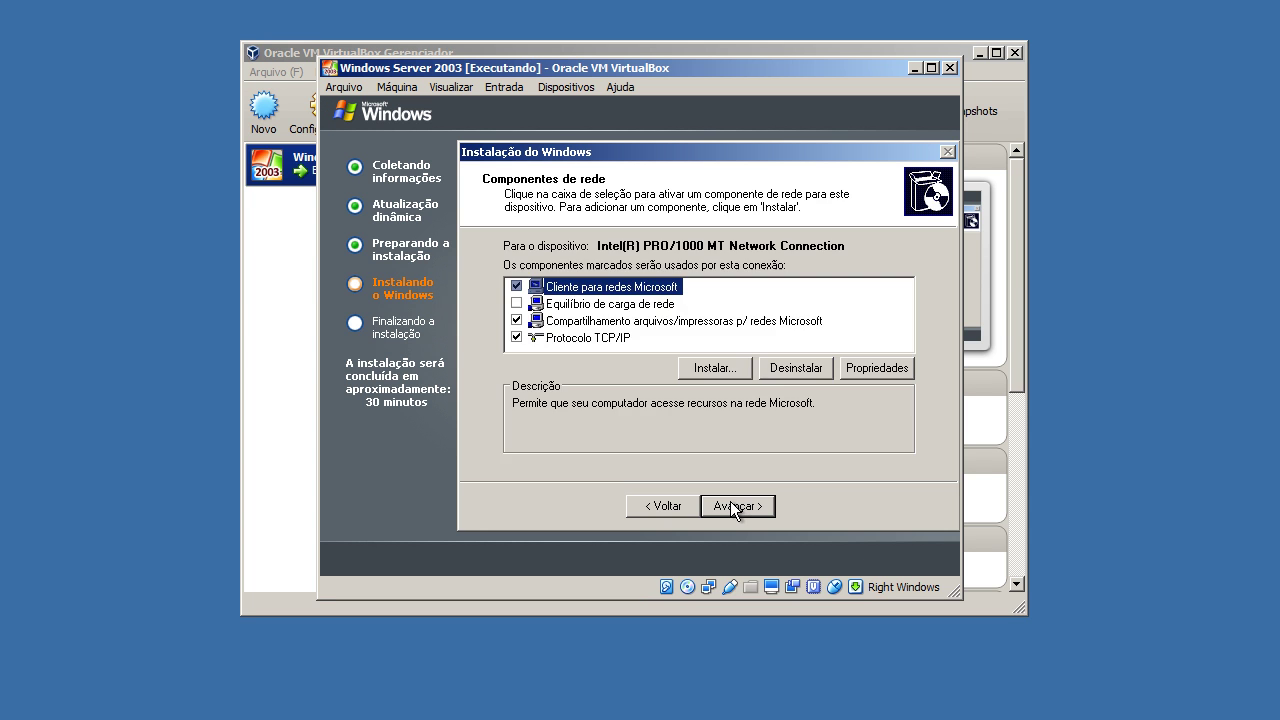
- Add the Microsoft TCP/IP version 6 protocol to the network connection's components
click(705, 371)
click(538, 273)
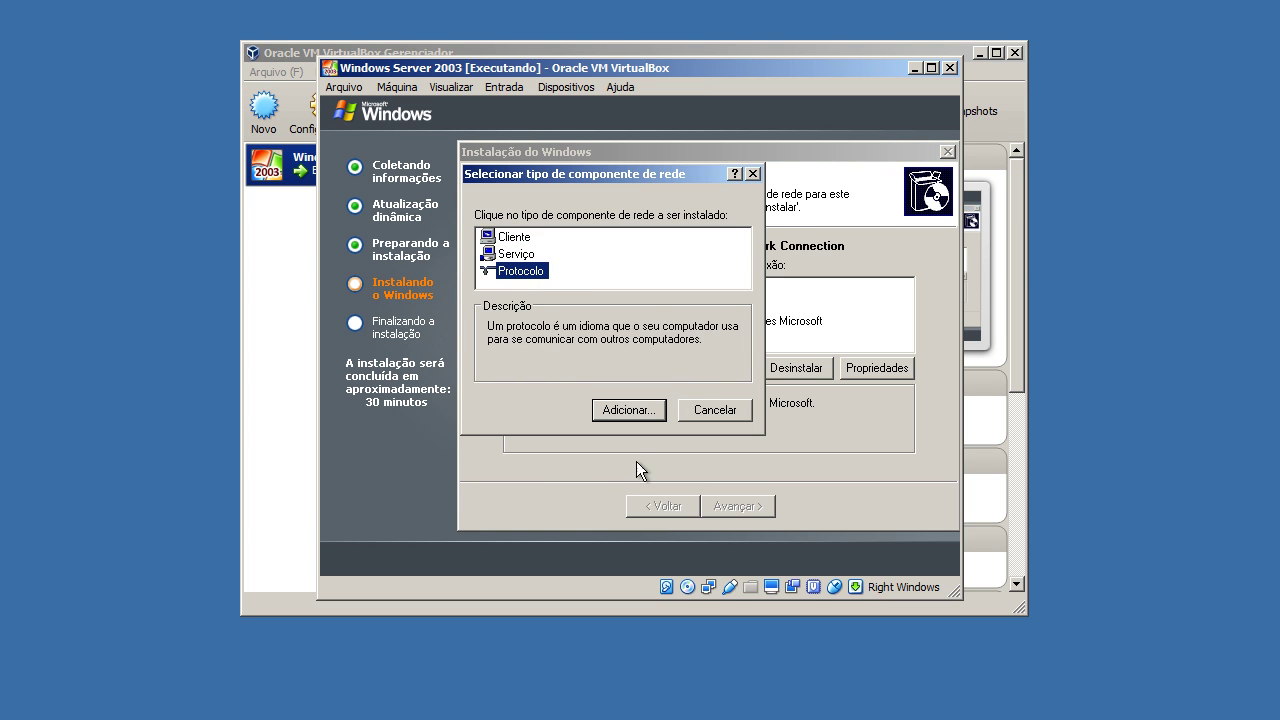
click(632, 411)
click(623, 390)
click(619, 376)
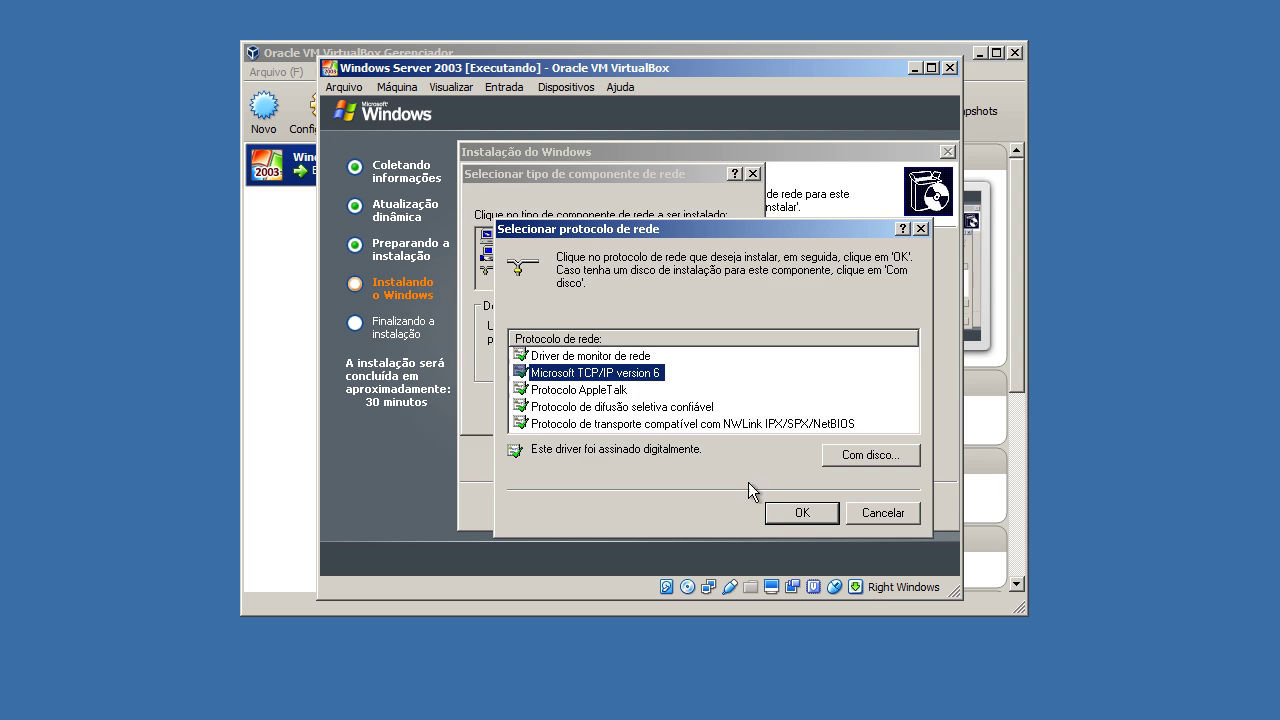
click(777, 505)
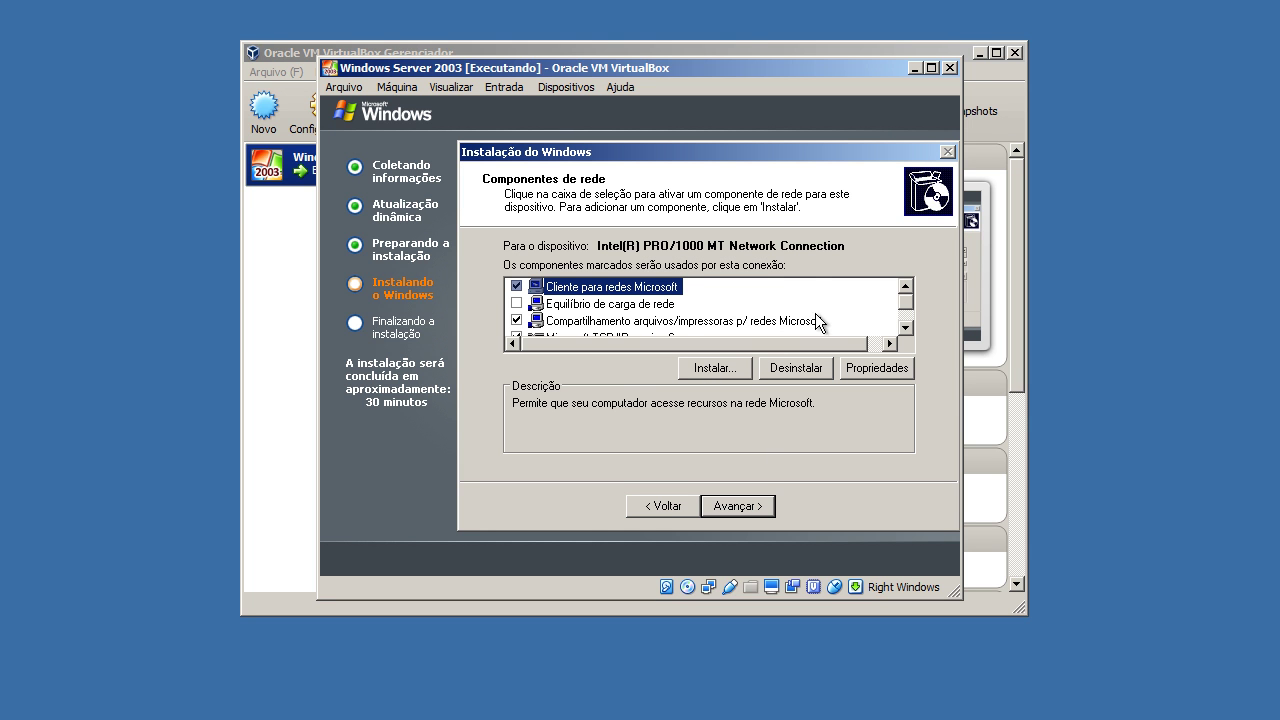
- Check the Protocolo TCP/IP properties, keep automatic IP and DNS addressing, and continue past the network components
double_click(905, 327)
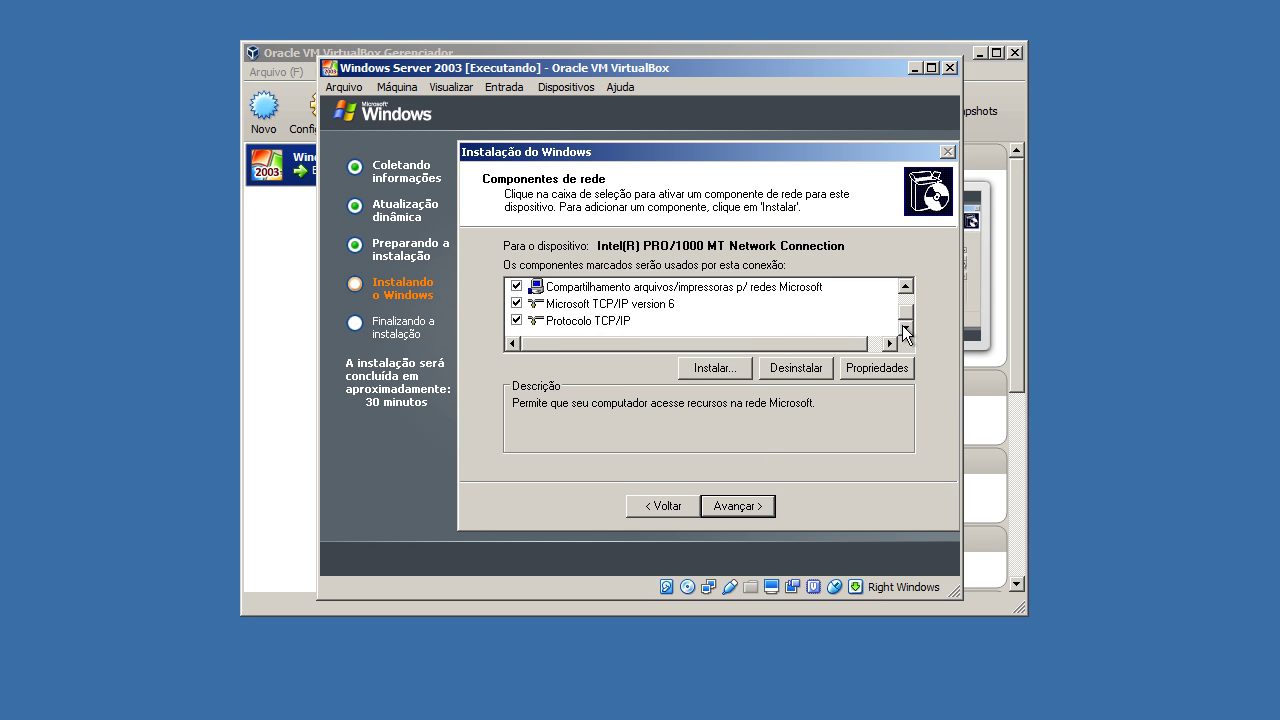
click(618, 309)
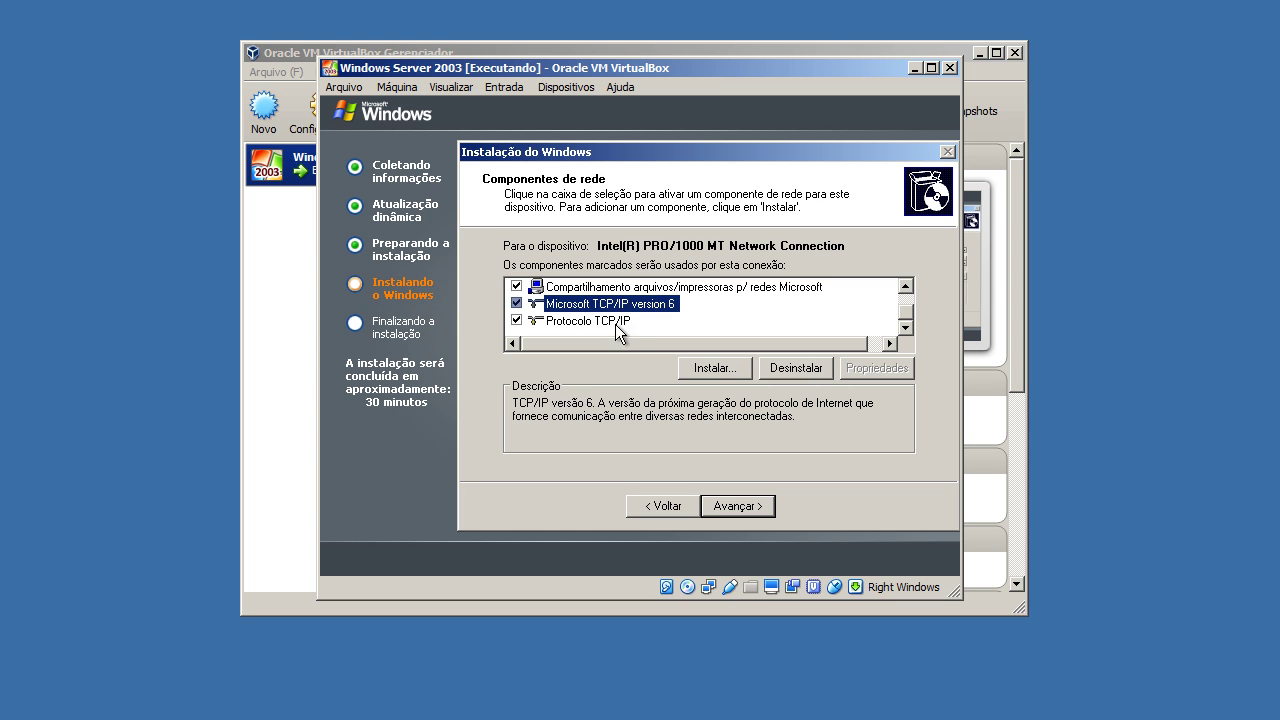
click(614, 323)
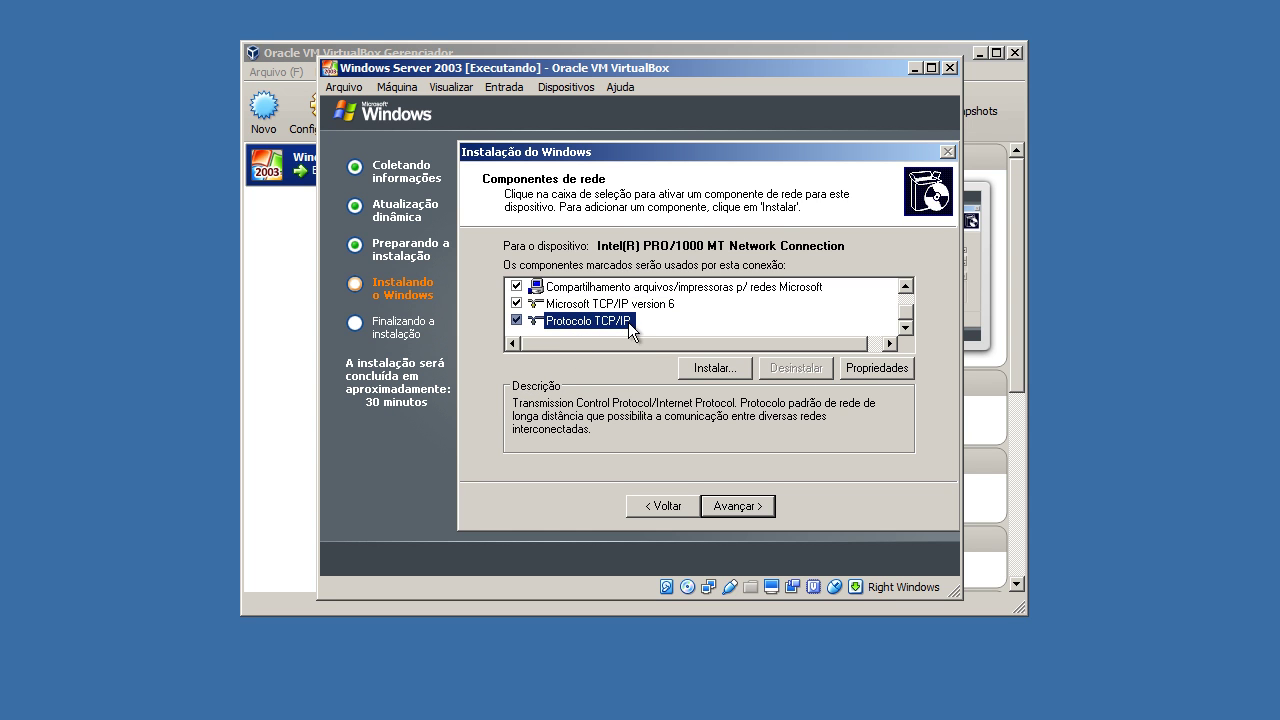
click(885, 367)
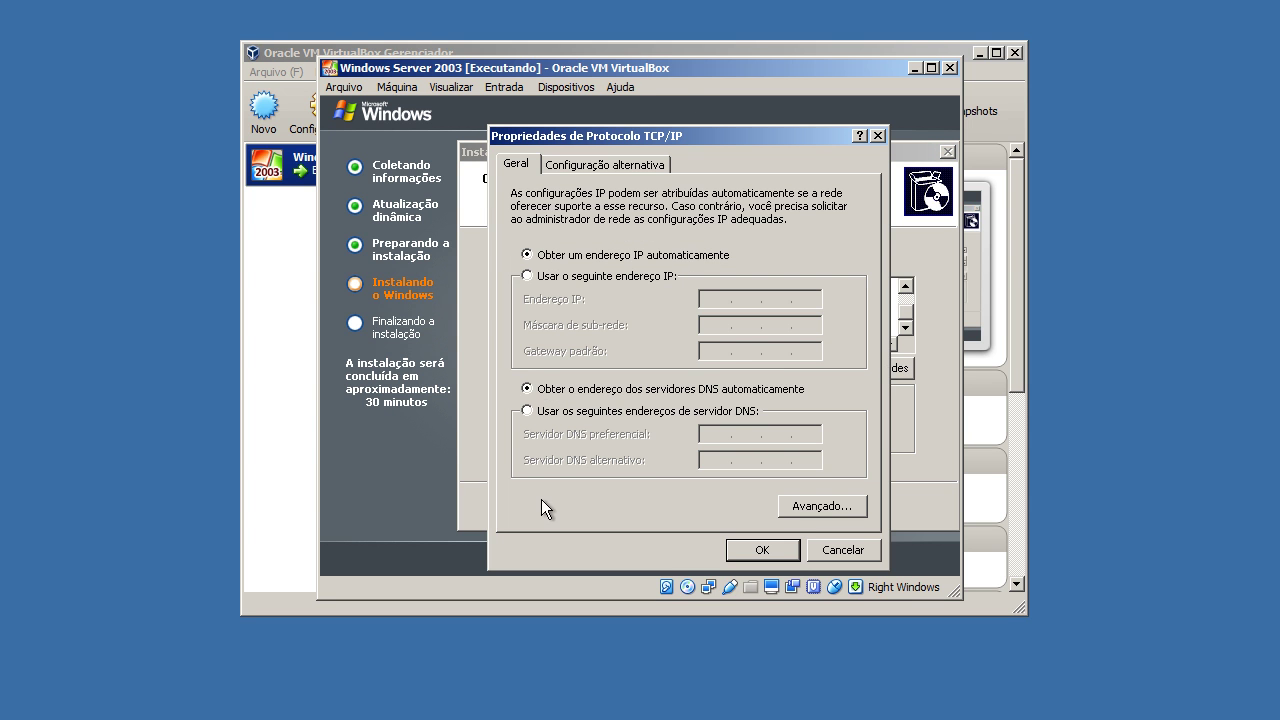
click(763, 548)
click(752, 518)
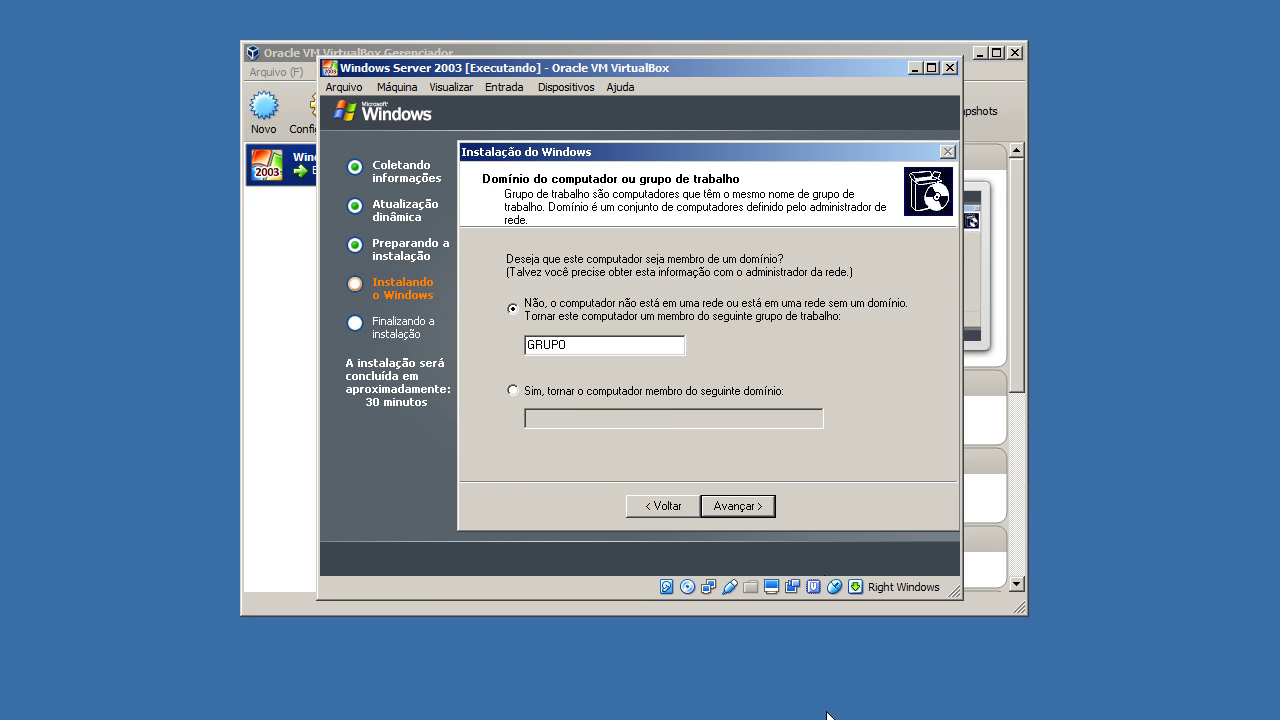
- Make the computer a member of the workgroup VG instead of a domain and continue the installation
drag(574, 347, 444, 347)
text(VG)
click(740, 506)
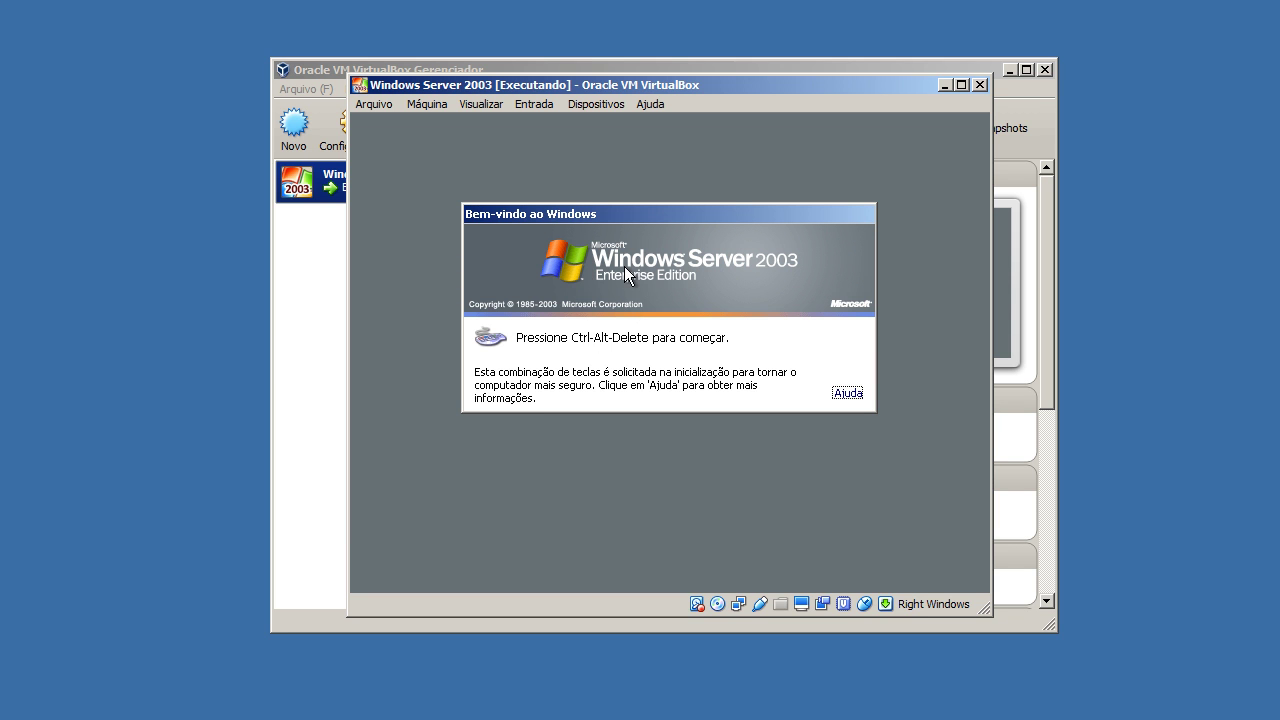
- Send Ctrl-Alt-Del to the virtual machine and let it capture the mouse to reach the Windows logon
click(534, 104)
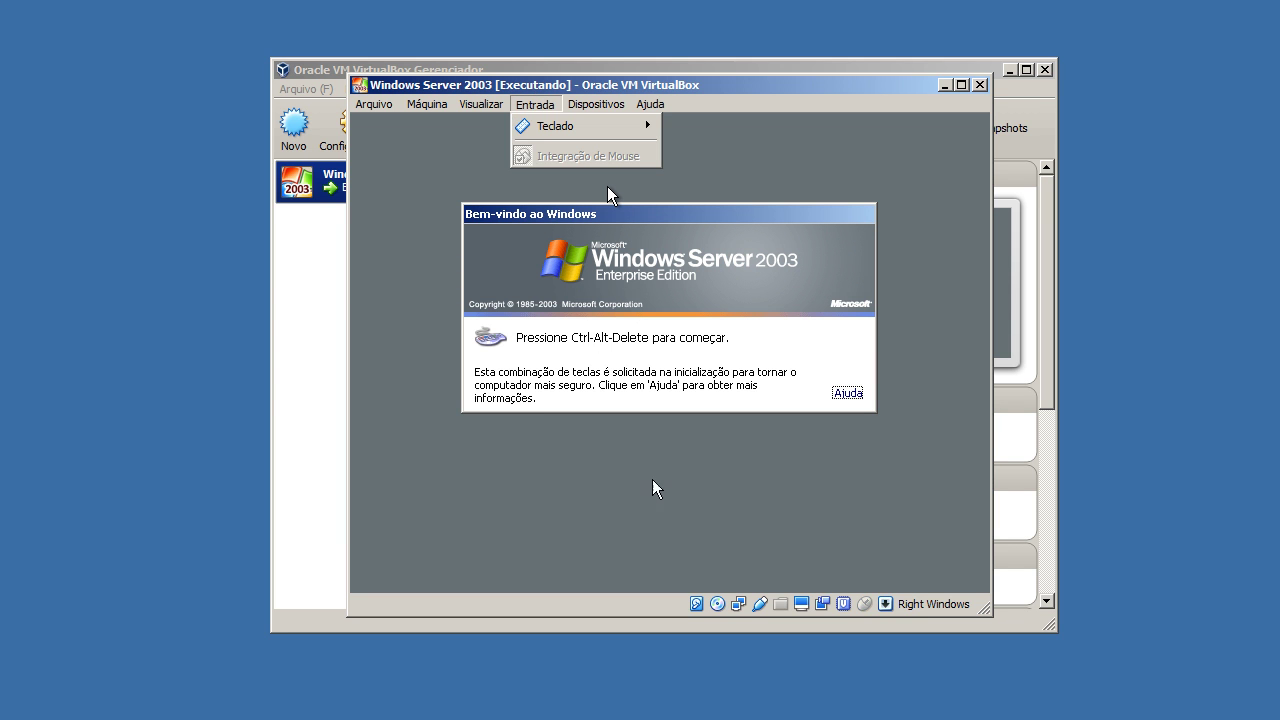
mouse_move(588, 126)
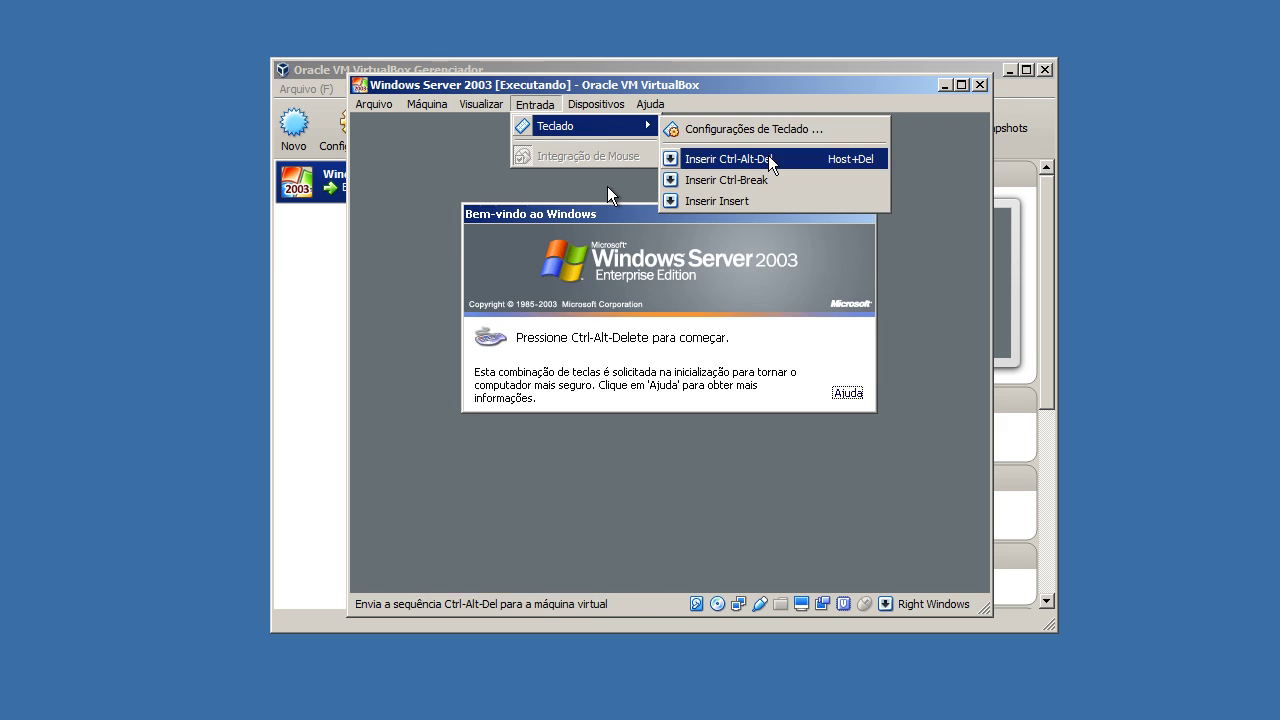
click(771, 163)
click(608, 232)
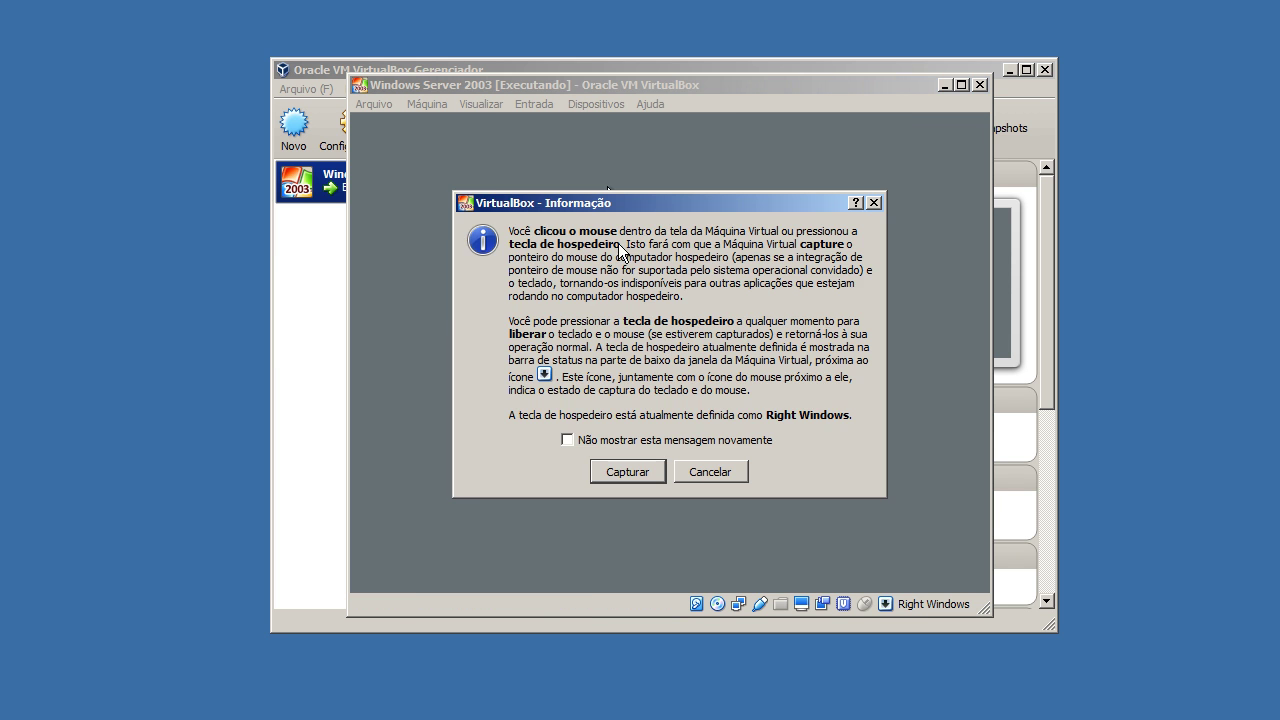
click(636, 472)
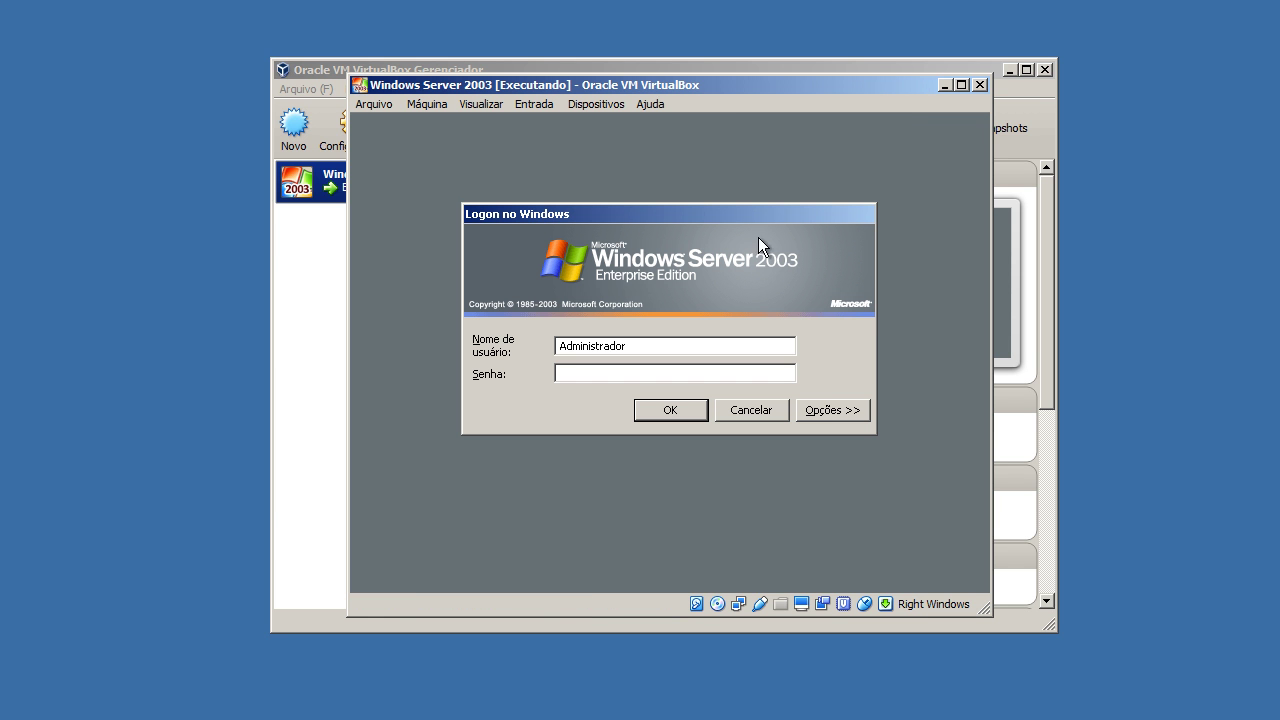
- Log on to Windows as Administrador with the account password
click(849, 409)
click(734, 377)
text(●●●●●●●)
key(Return)
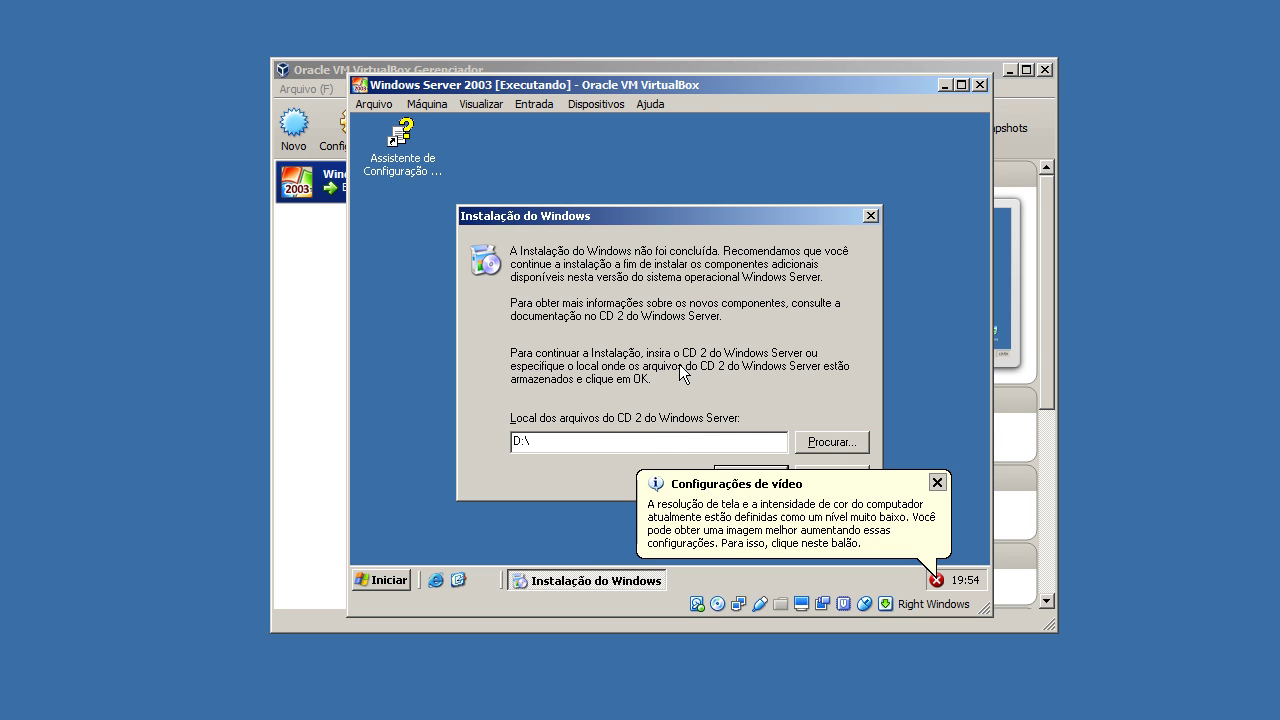
- Apply the higher screen resolution suggested by the Configurações de vídeo notification and return to the desktop
click(722, 502)
key(Return)
click(626, 270)
key(super)
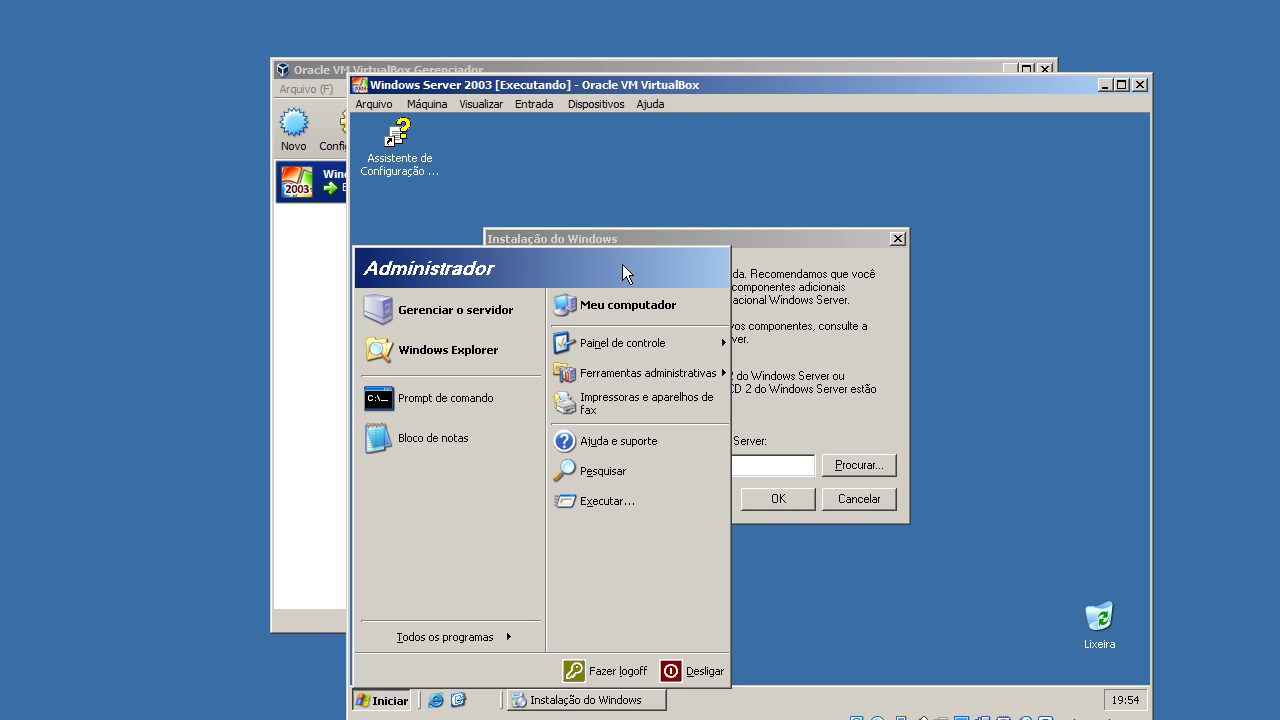
click(1056, 566)
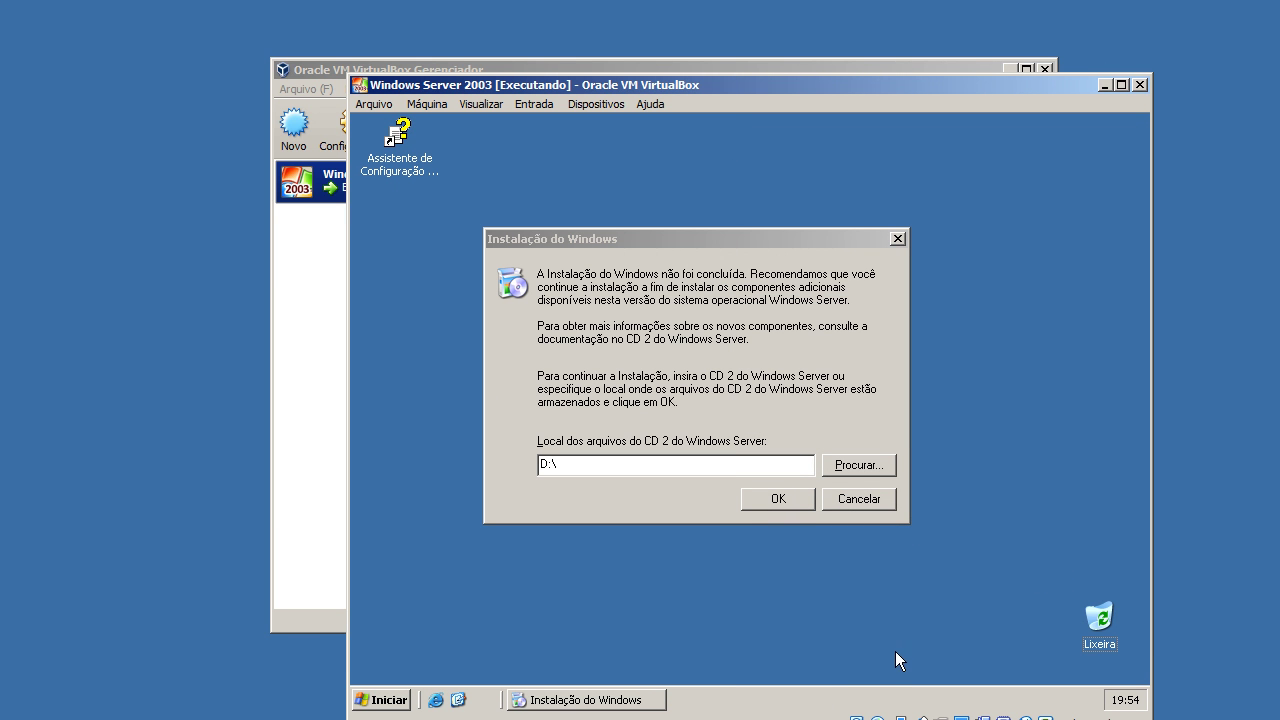
- Mount the Windows Server 2003 Enterprise PT-BR SP2 CD 2 disc image and continue the Windows installation from D:\
click(877, 717)
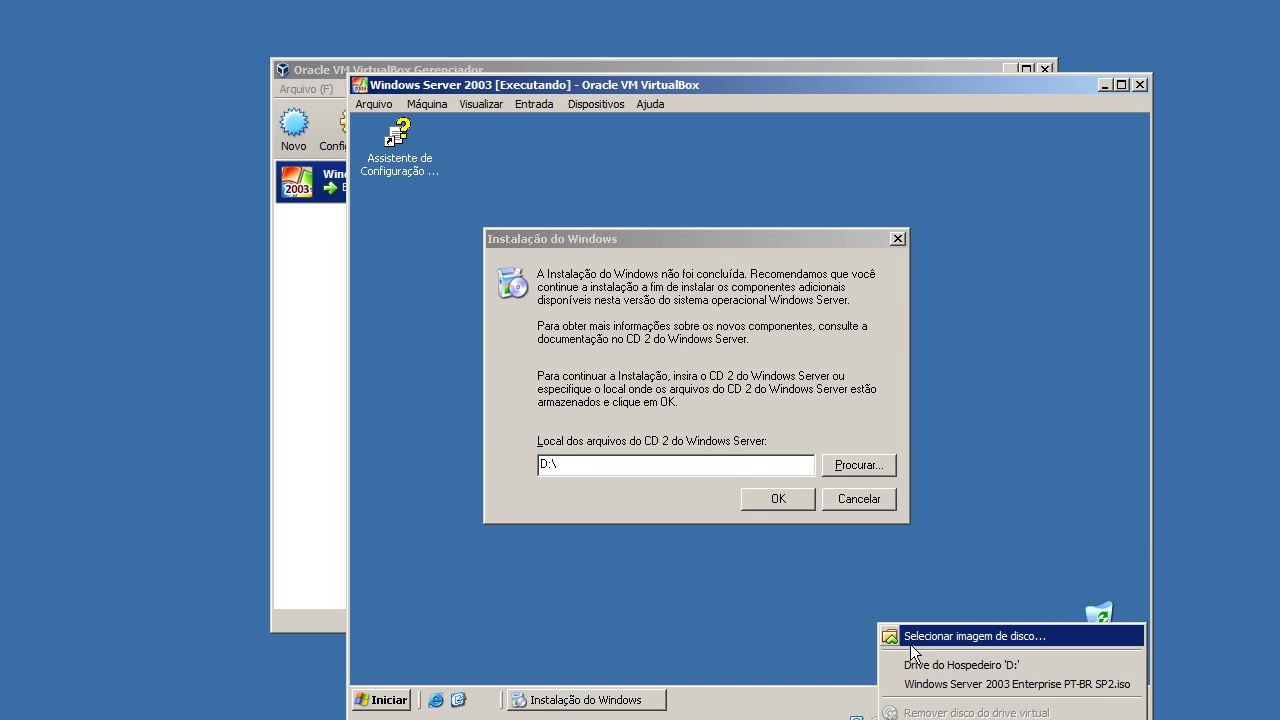
click(900, 638)
click(703, 228)
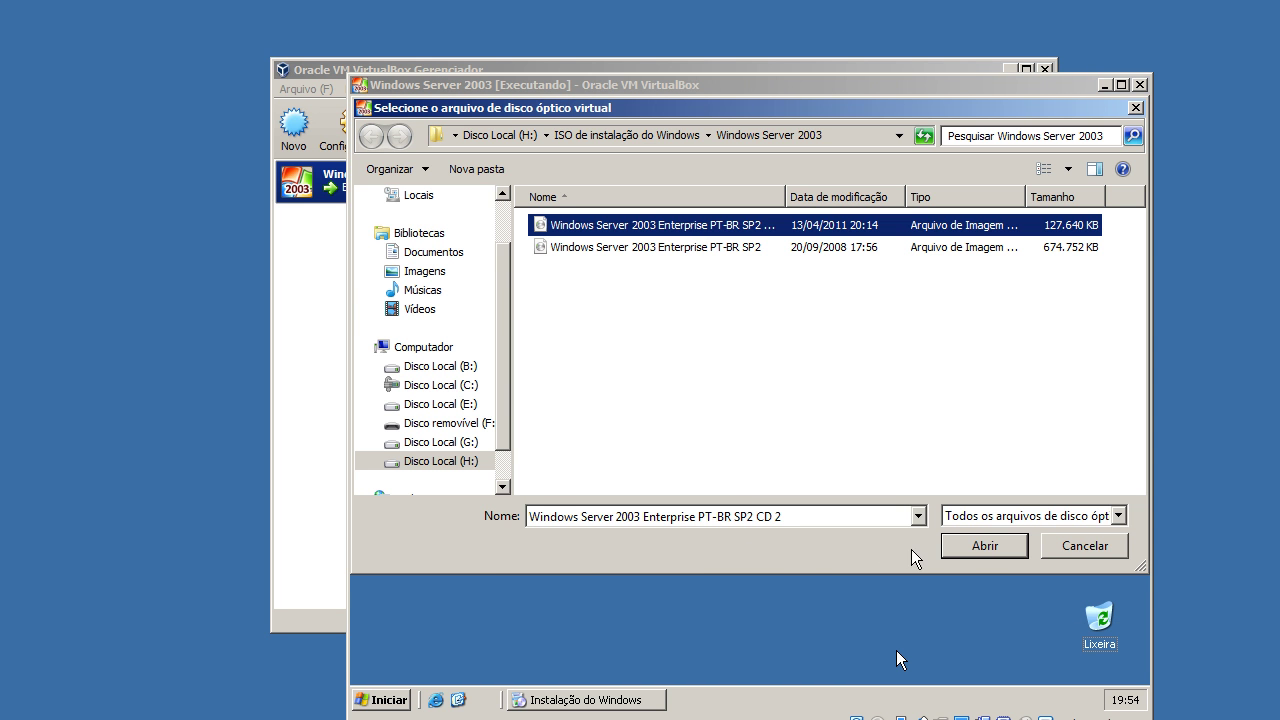
click(984, 547)
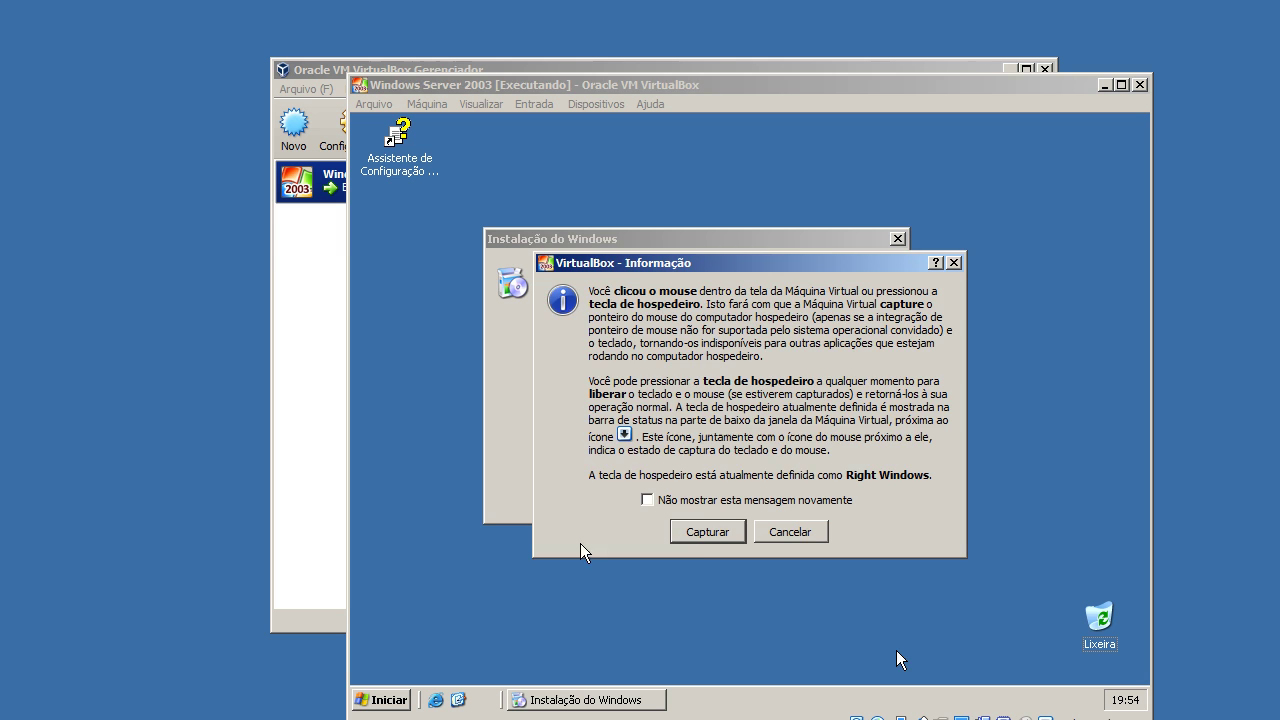
click(705, 530)
click(771, 500)
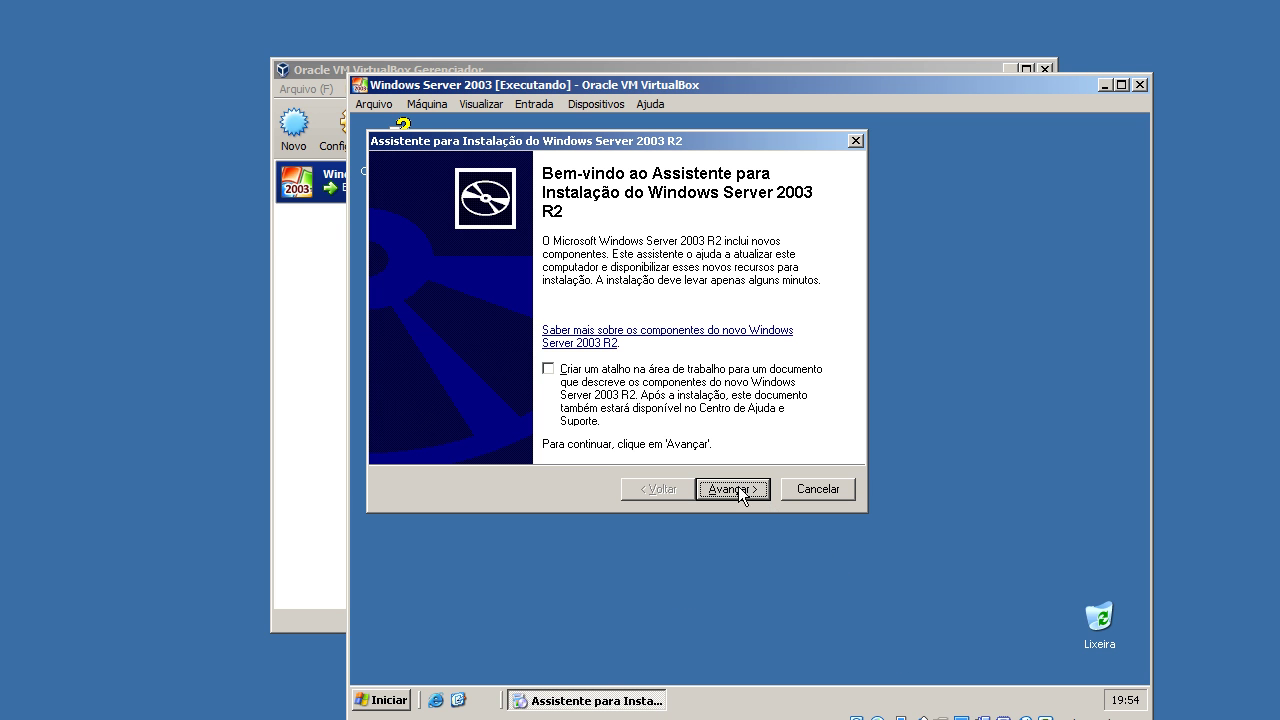
- Enable the desktop shortcut to the R2 components document, accept the licence agreement, and run the Windows Server 2003 R2 installation
click(609, 396)
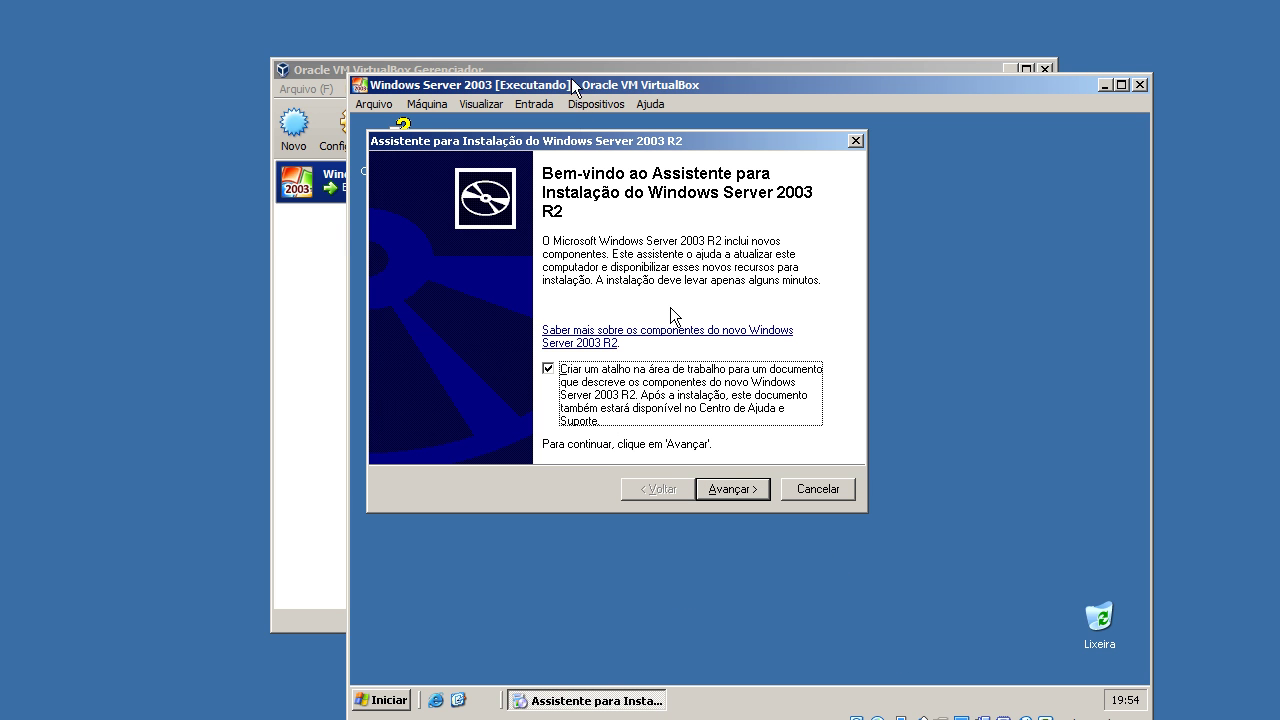
click(713, 488)
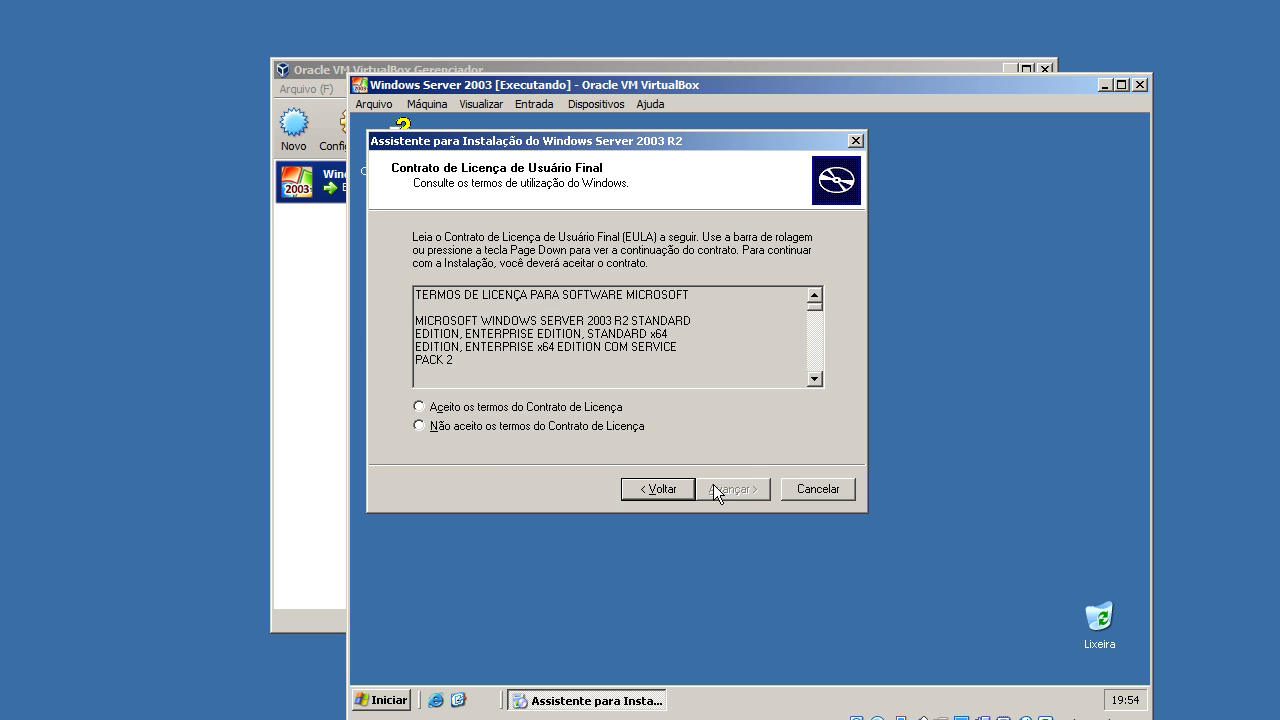
click(590, 408)
click(725, 484)
click(731, 489)
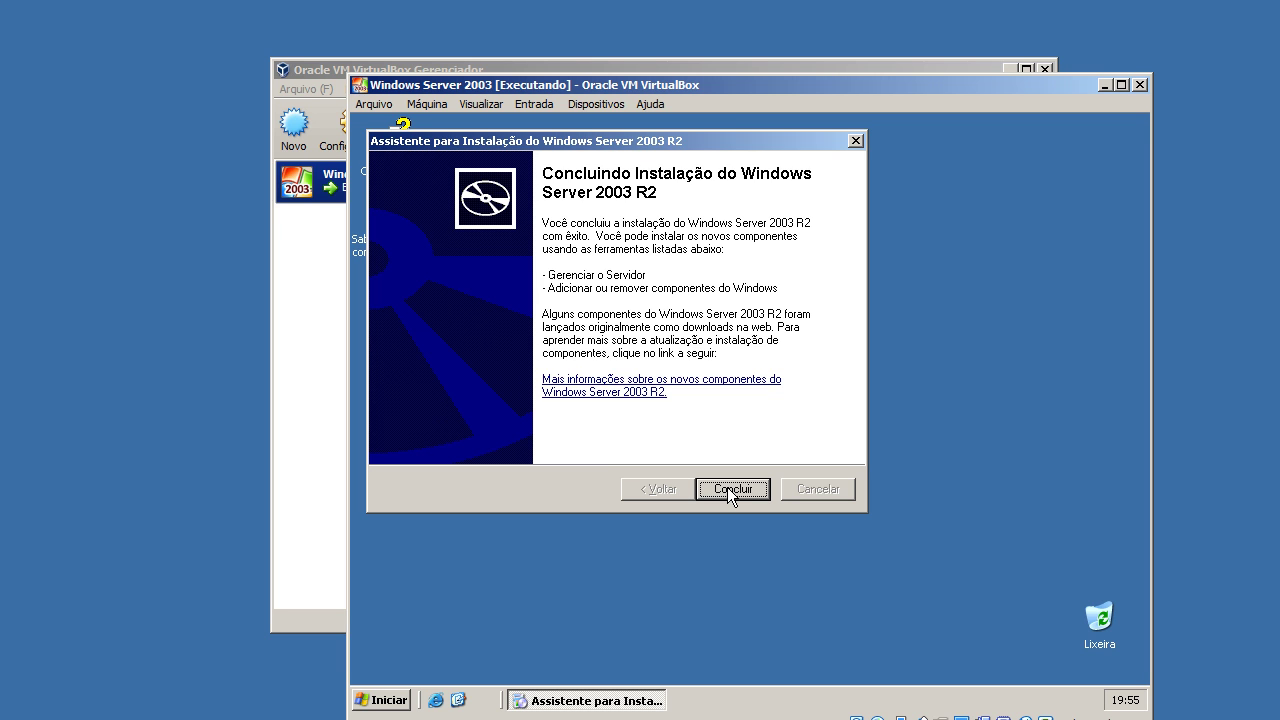
- Finish the R2 installation wizard and close the post-installation security updates page, allowing incoming connections
click(729, 488)
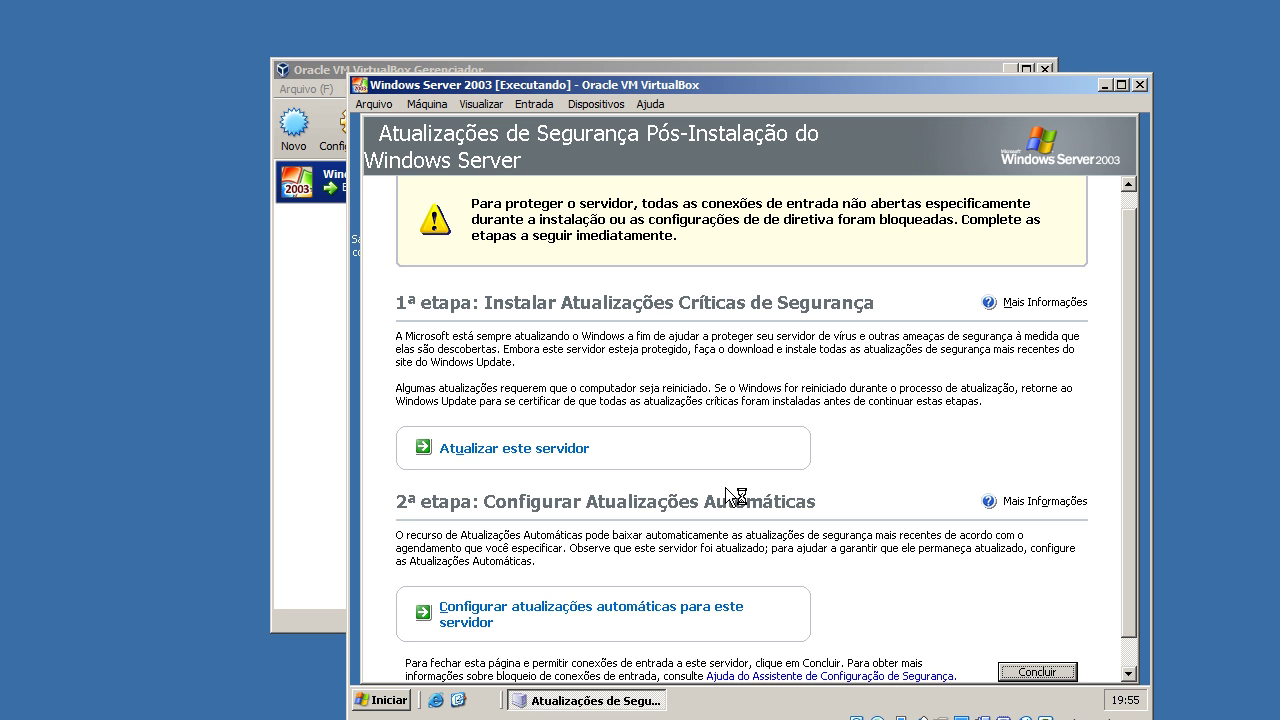
click(1030, 671)
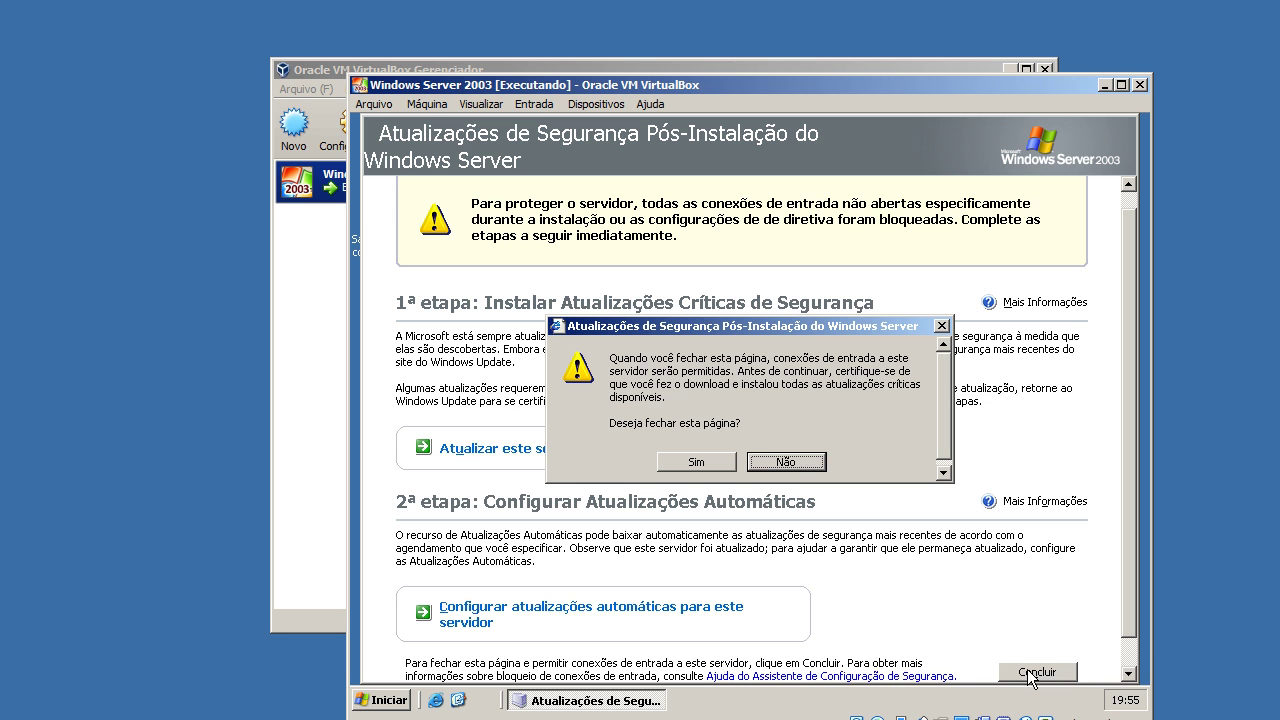
click(699, 464)
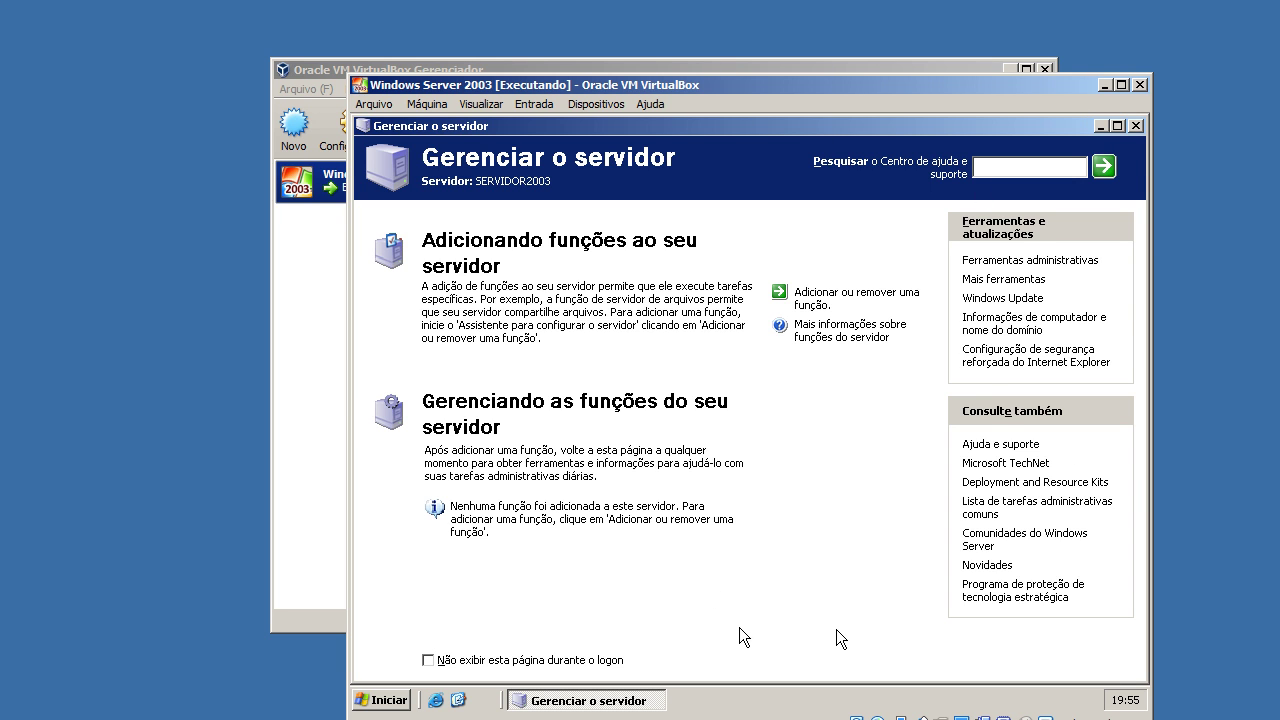
- Insert the Guest Additions CD image into the virtual machine and launch its setup wizard
click(866, 712)
key(Escape)
click(591, 104)
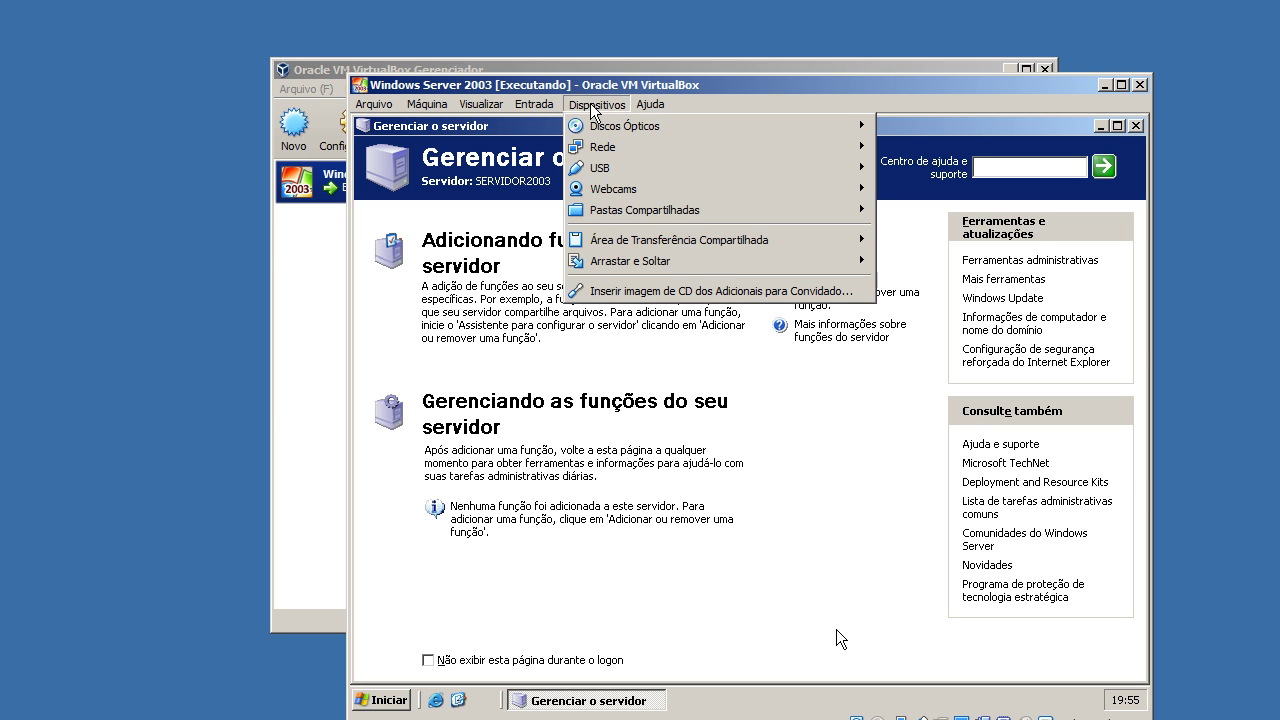
click(592, 105)
click(592, 105)
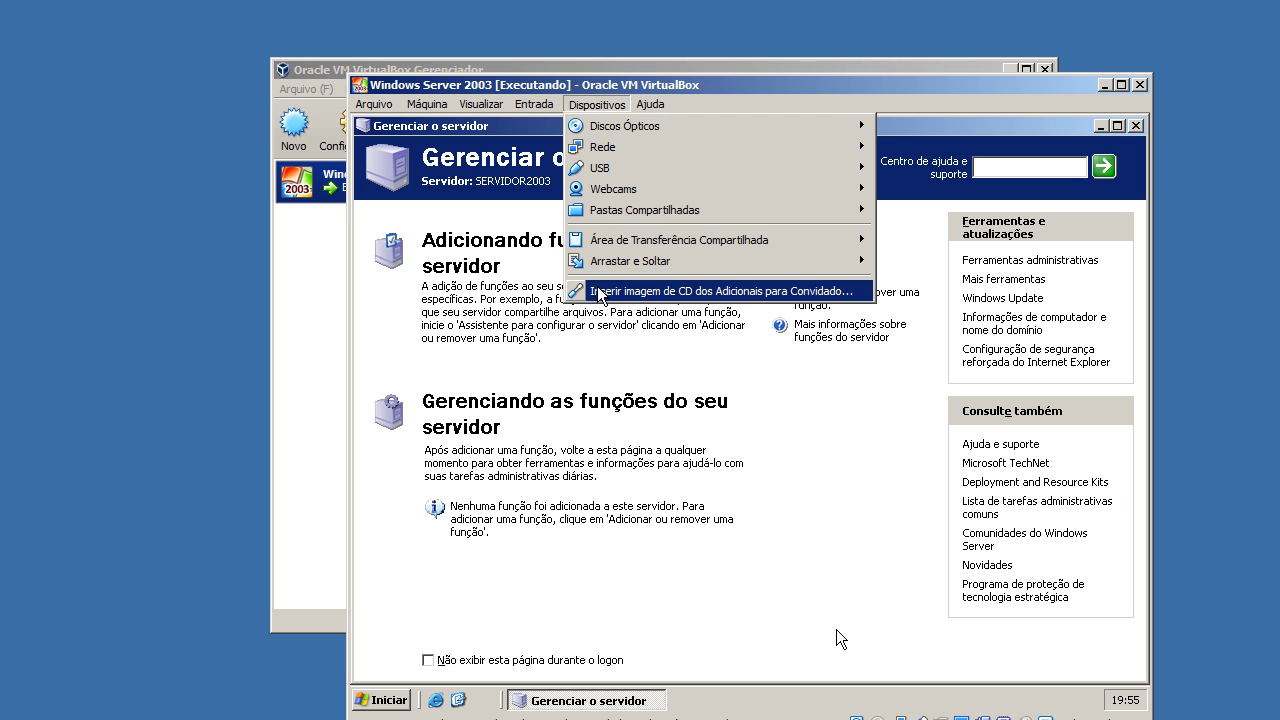
click(660, 292)
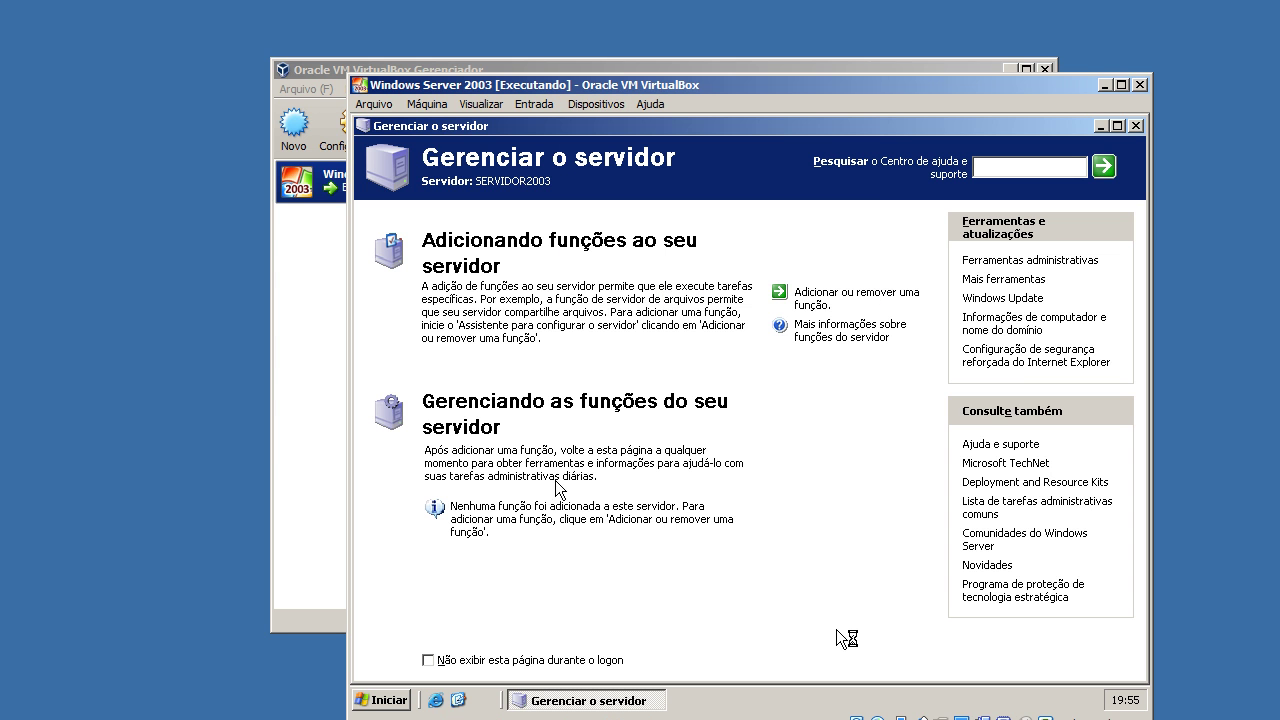
click(684, 460)
click(700, 533)
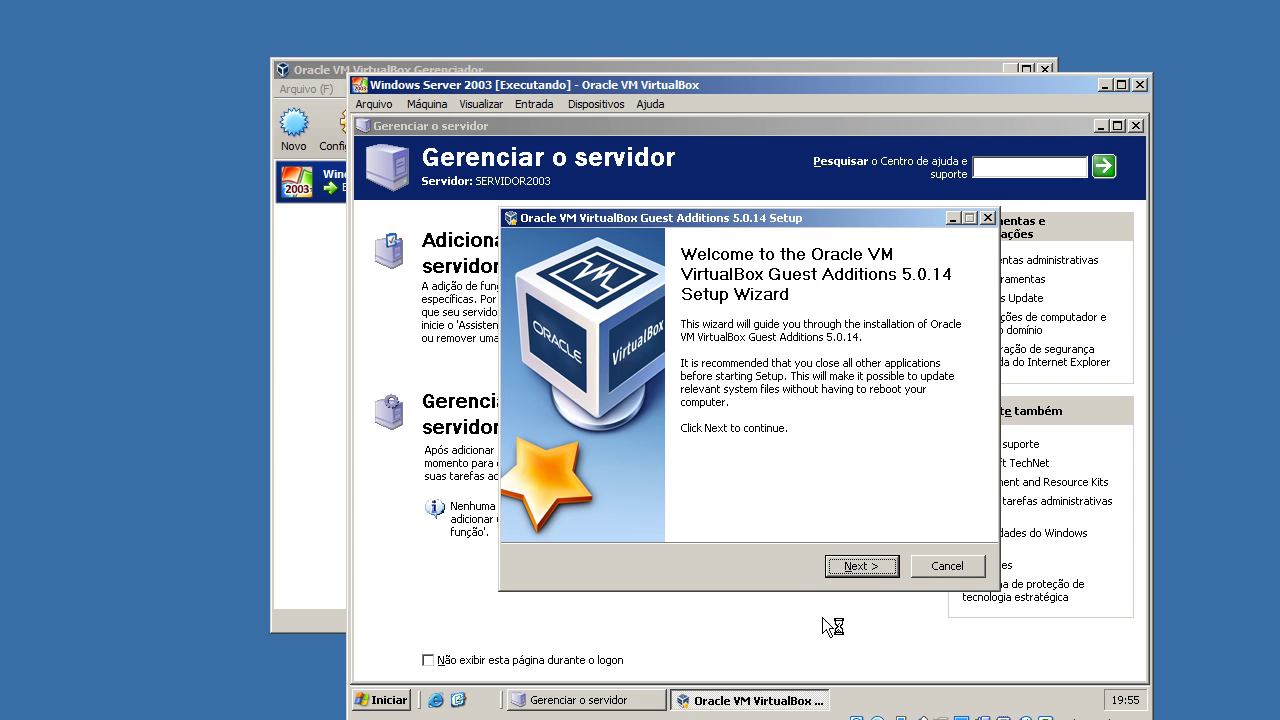
- Choose the WindowsUpdate folder under C:\Arquivos de programas as the parent of the Guest Additions install location
click(864, 568)
click(885, 450)
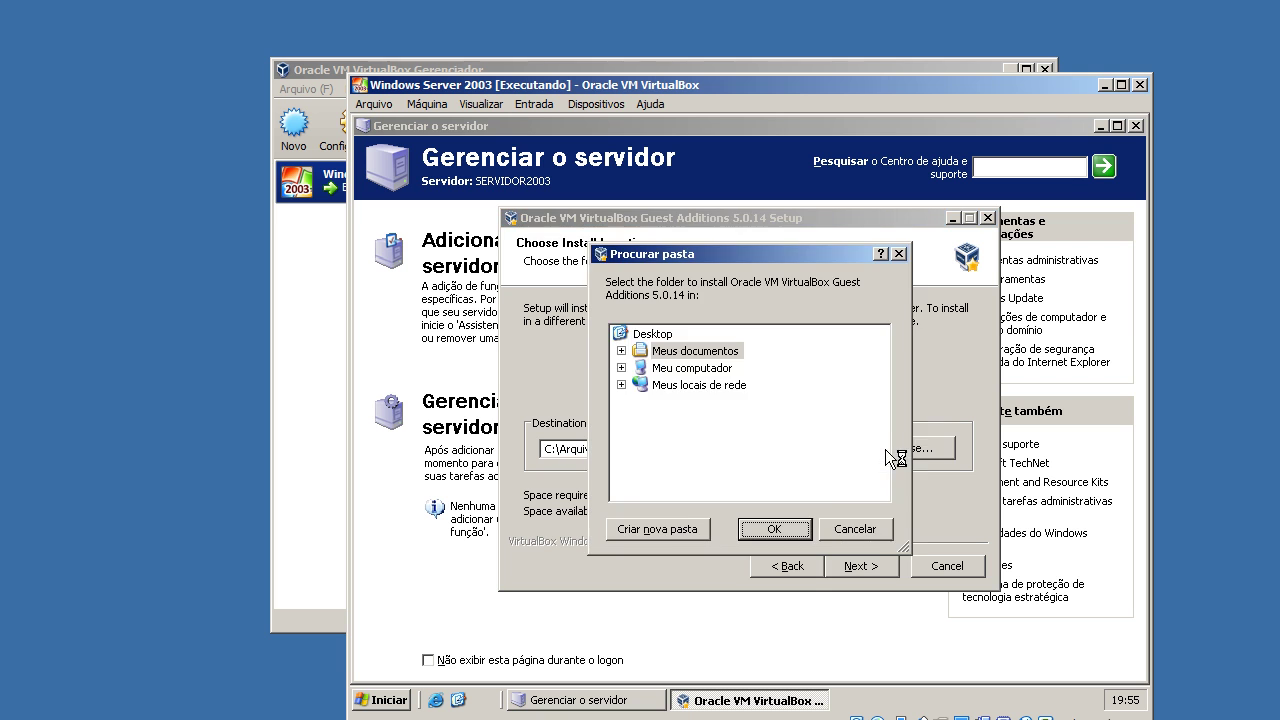
click(856, 530)
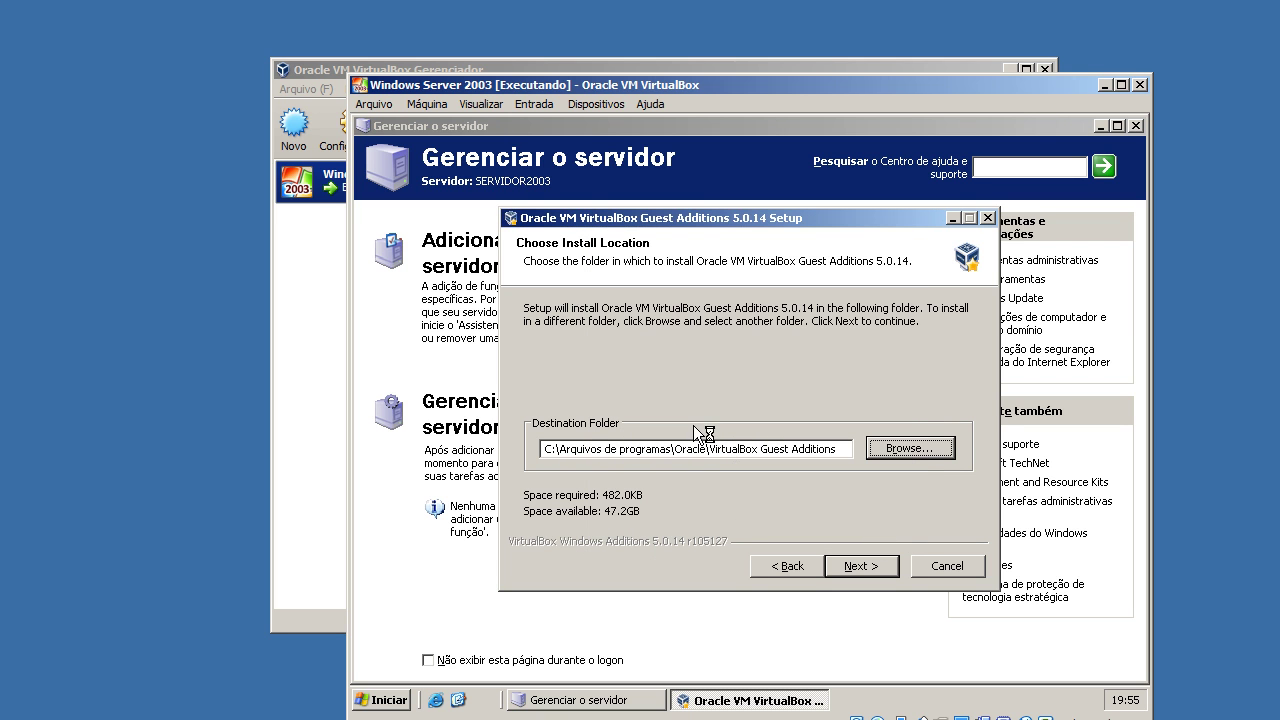
click(891, 450)
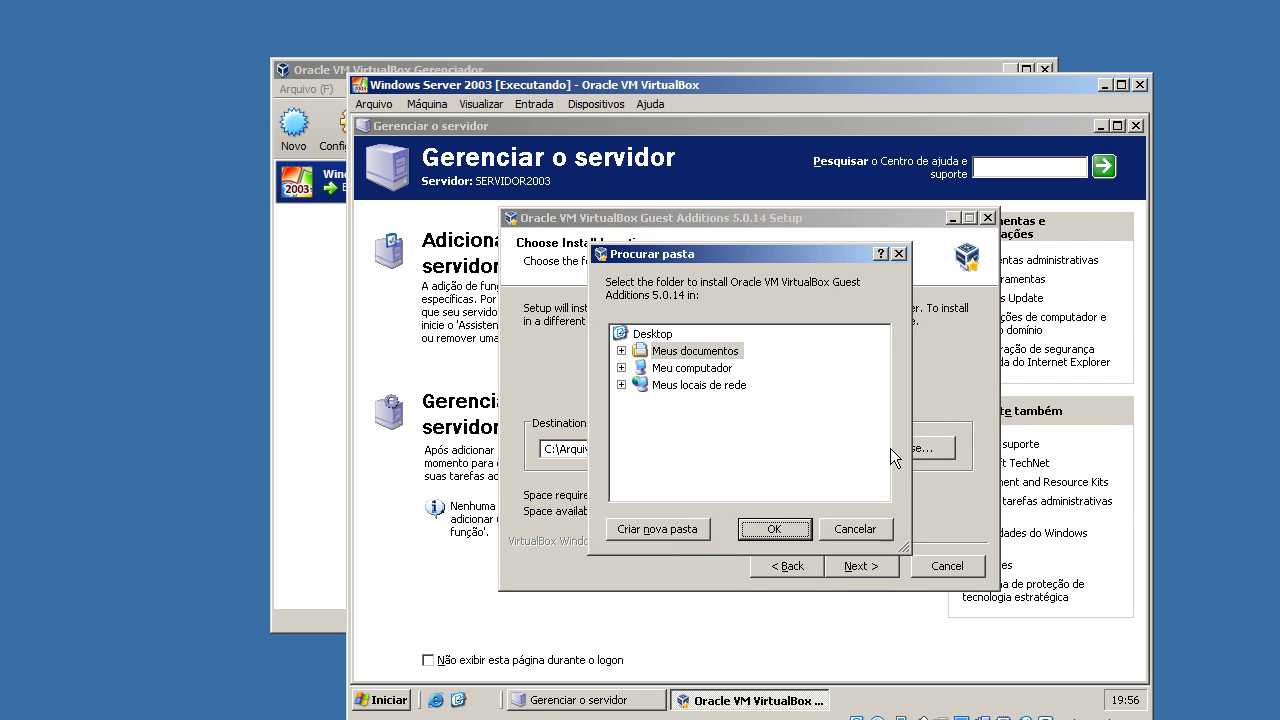
click(692, 368)
double_click(708, 386)
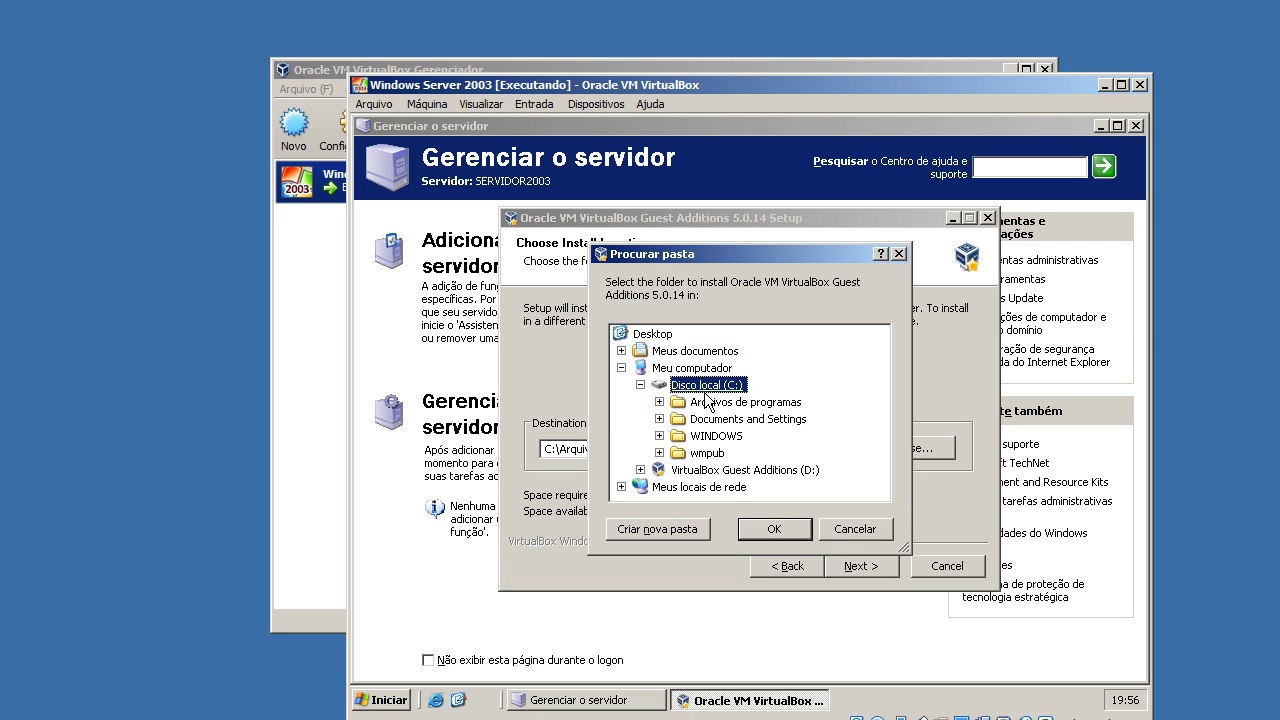
double_click(716, 402)
scroll(740, 428, down, 2)
click(748, 408)
click(775, 530)
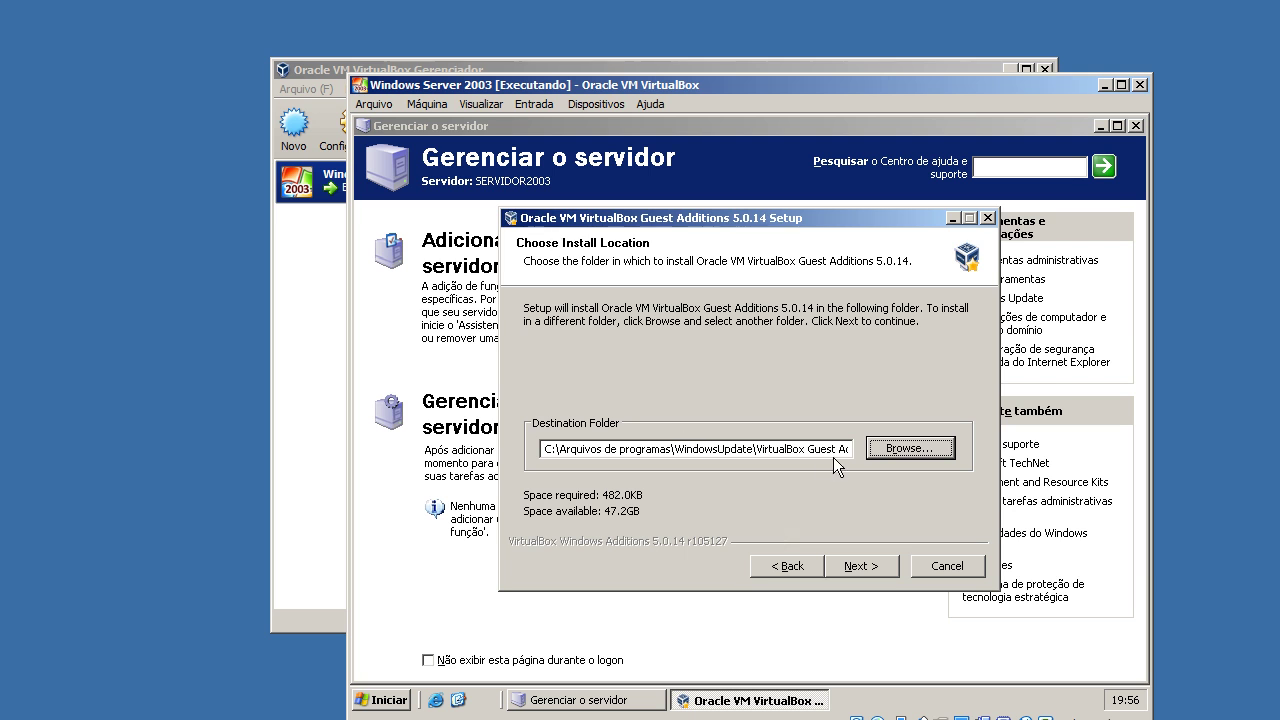
- Remove the VirtualBox Guest Additions subfolder from the install path, leaving C:\Arquivos de programas\WindowsUpdate\ as the destination, and continue to the component selection
click(788, 566)
click(861, 566)
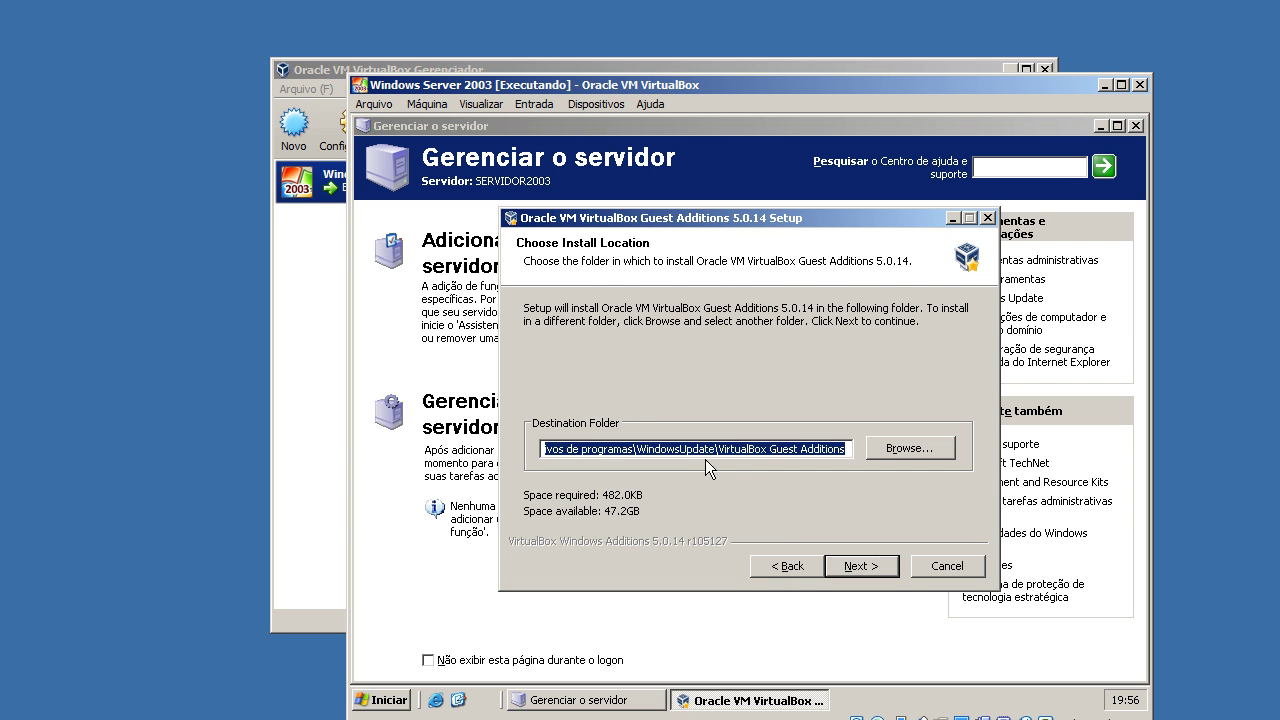
drag(718, 443, 930, 458)
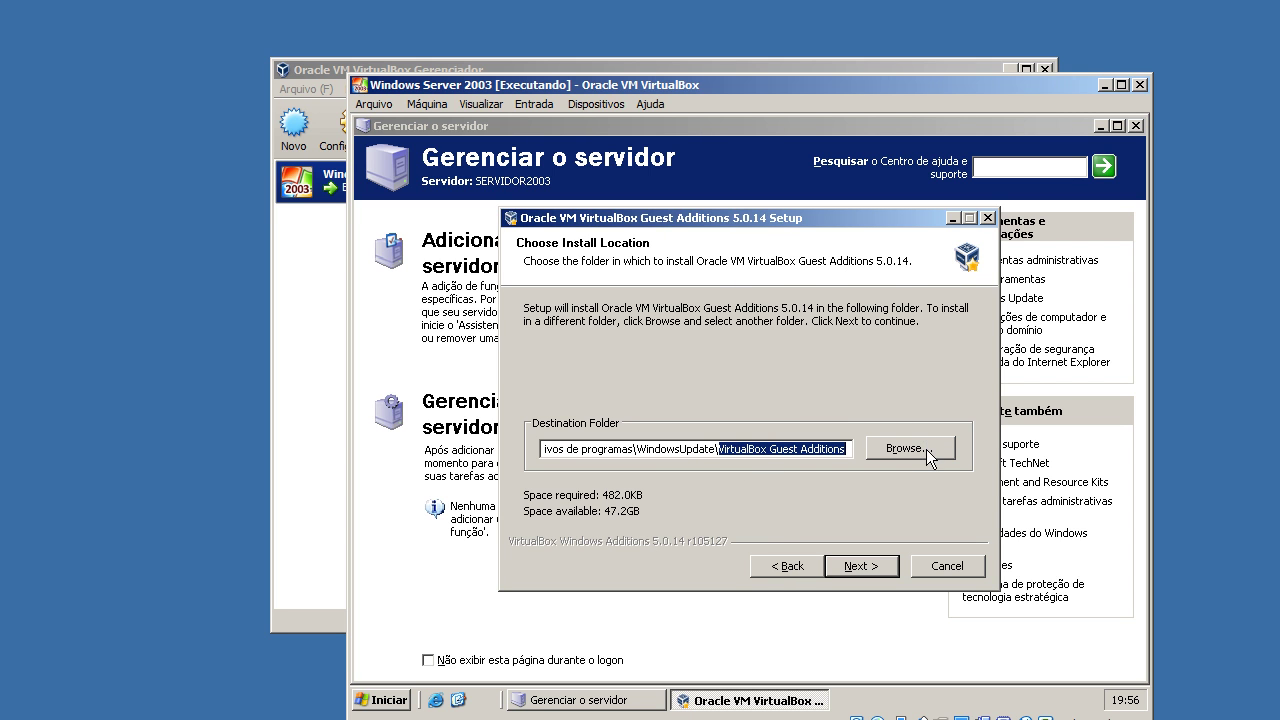
key(Delete)
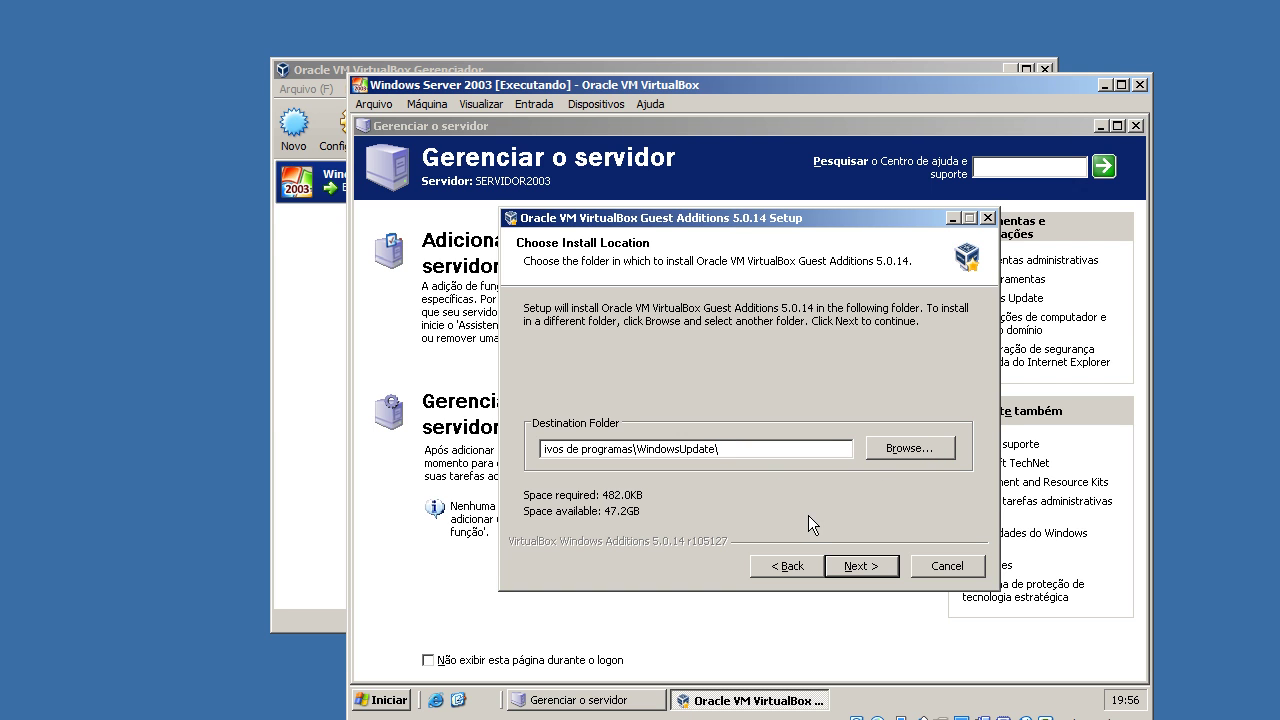
click(858, 568)
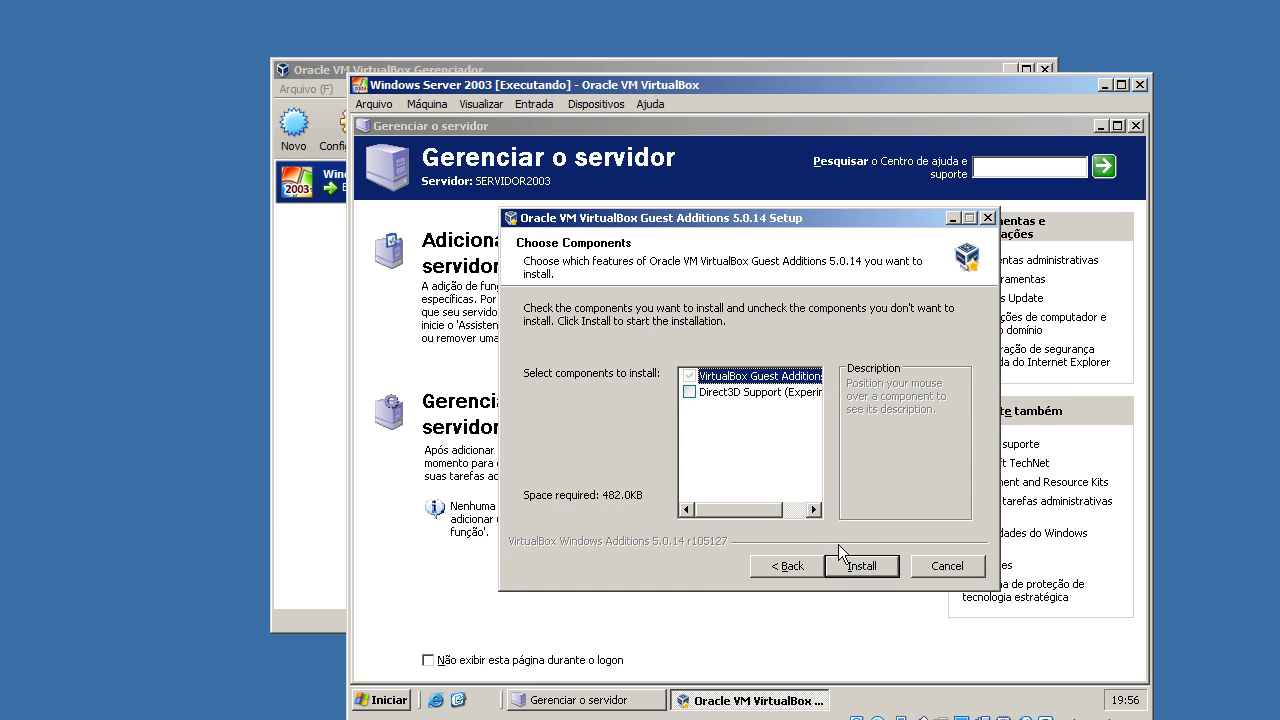
- Start installing the Guest Additions without Direct3D support and close the Gerenciar o servidor window
click(688, 393)
click(767, 462)
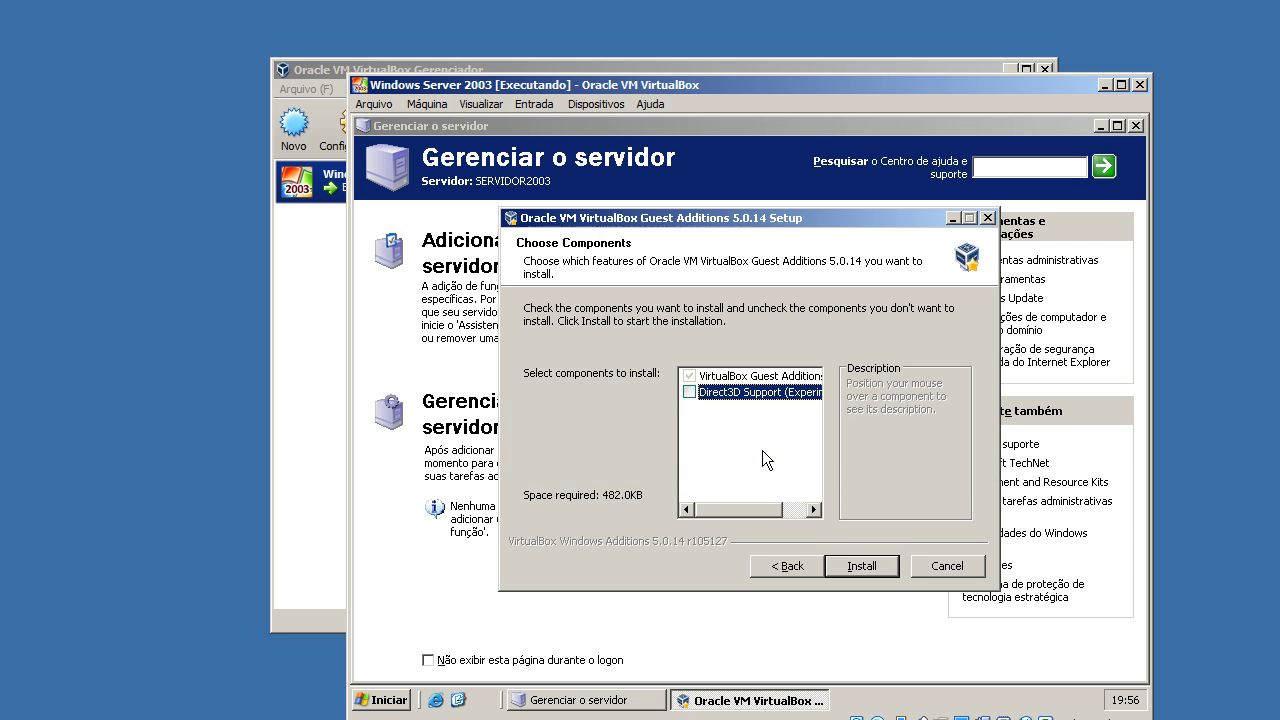
click(860, 566)
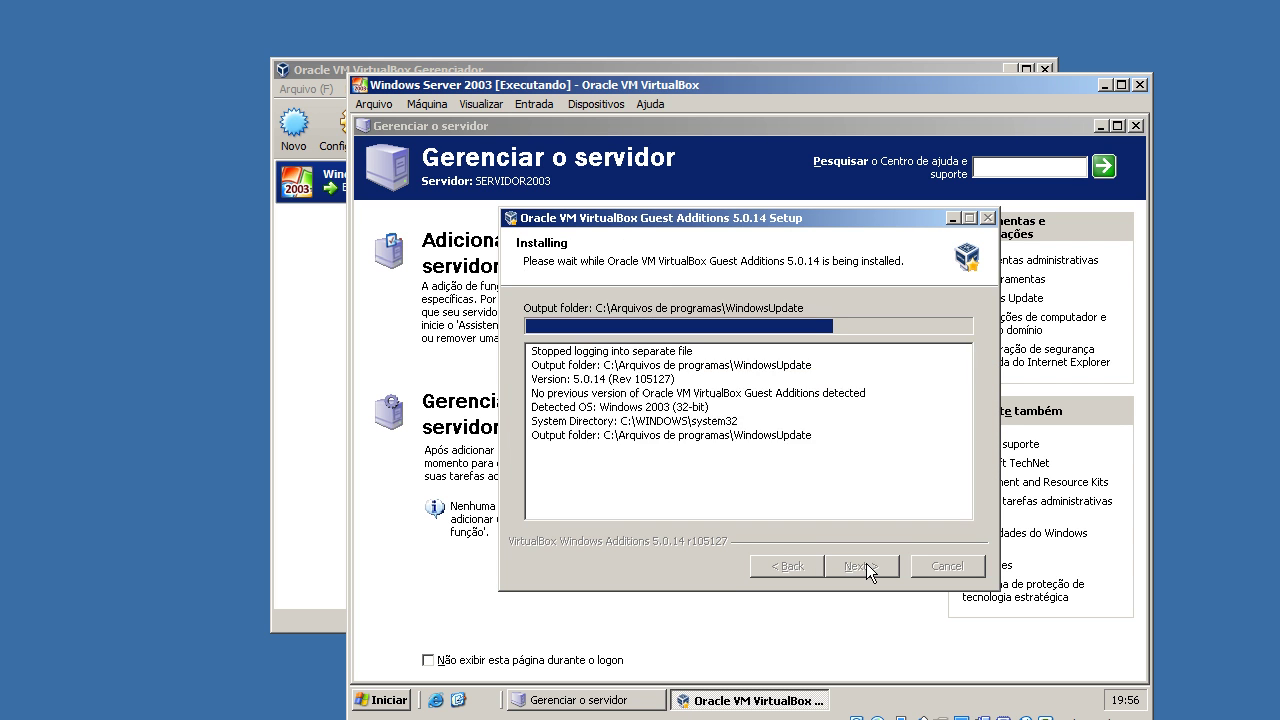
click(1135, 126)
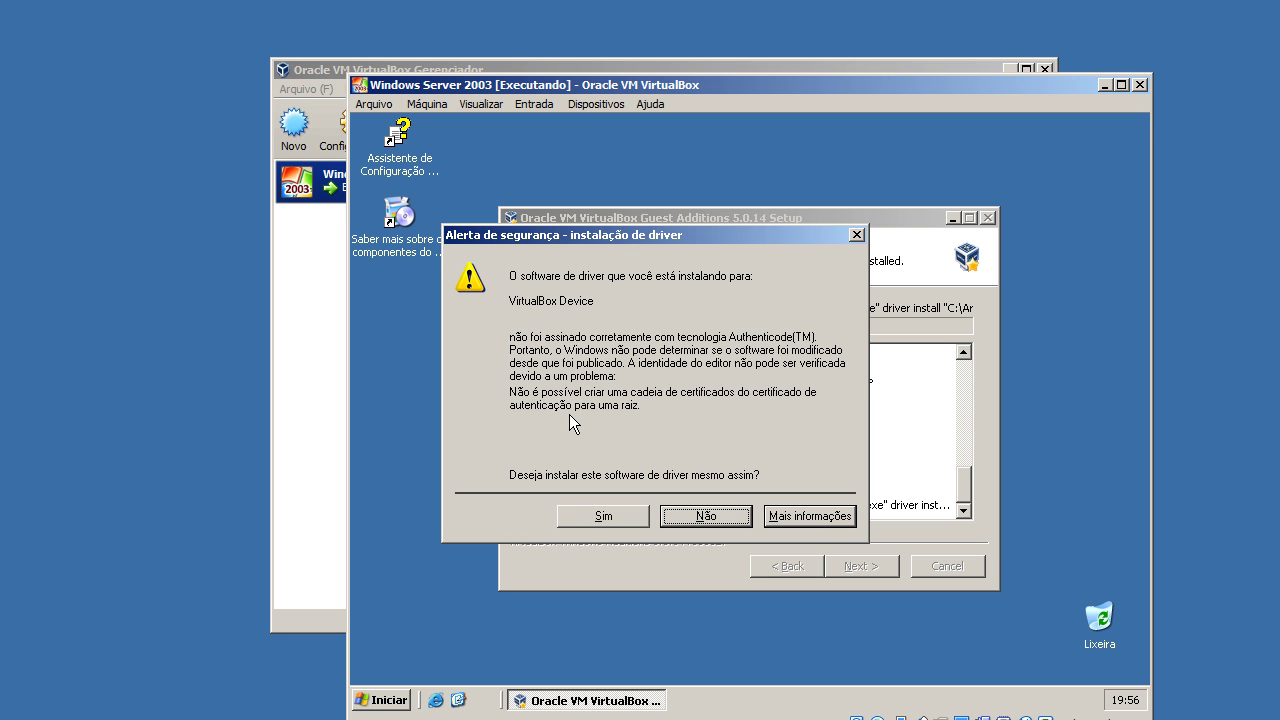
- Allow the unsigned VirtualBox driver software to install despite the warnings and finish the Guest Additions setup with an immediate reboot
click(588, 517)
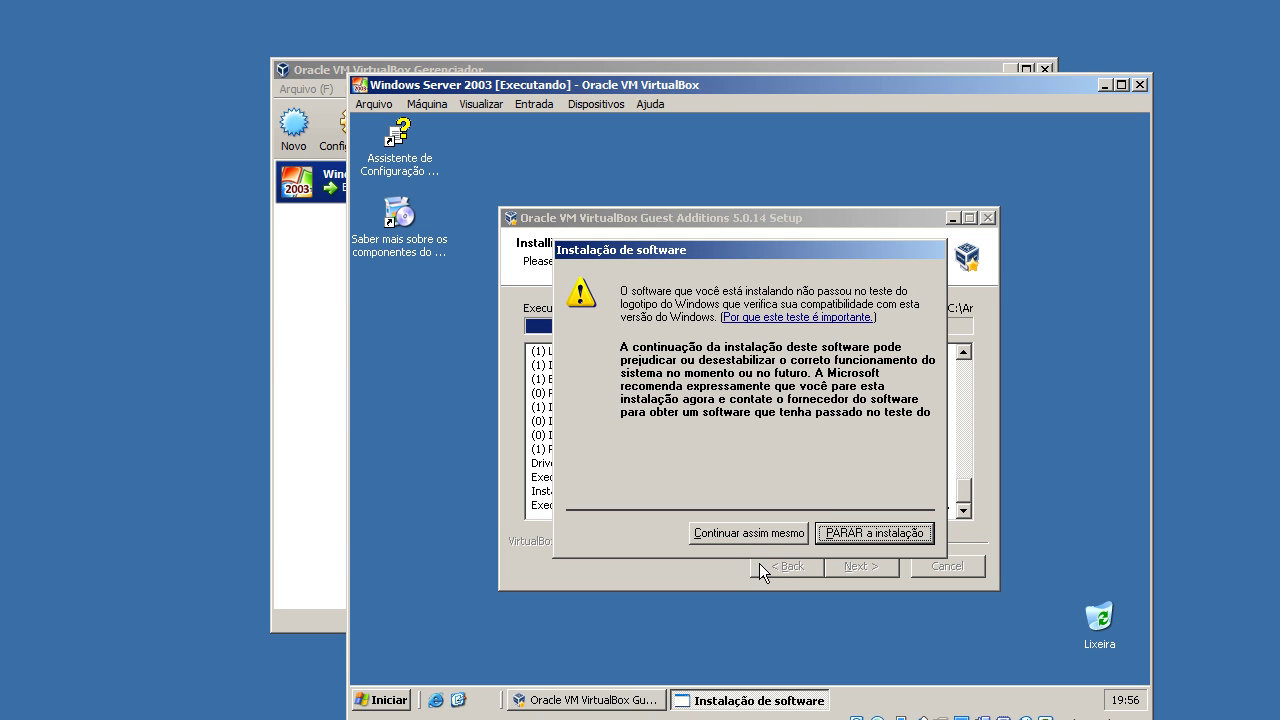
click(712, 528)
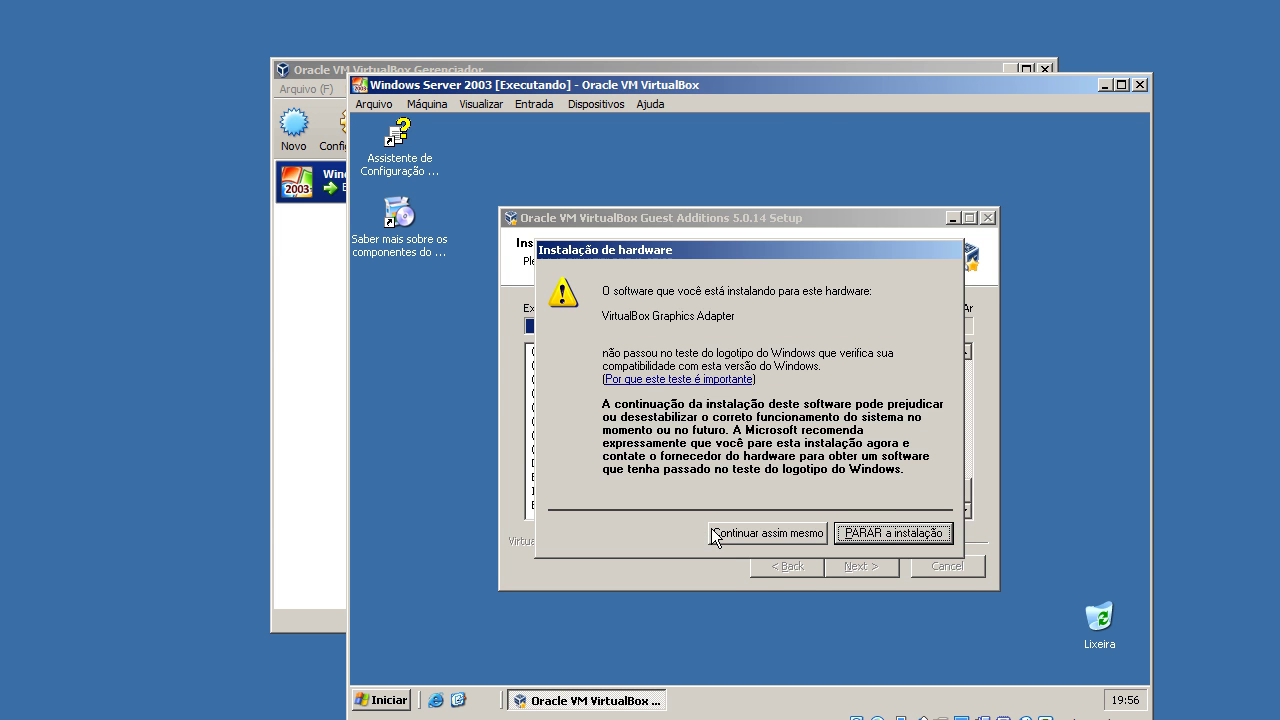
click(712, 528)
click(711, 528)
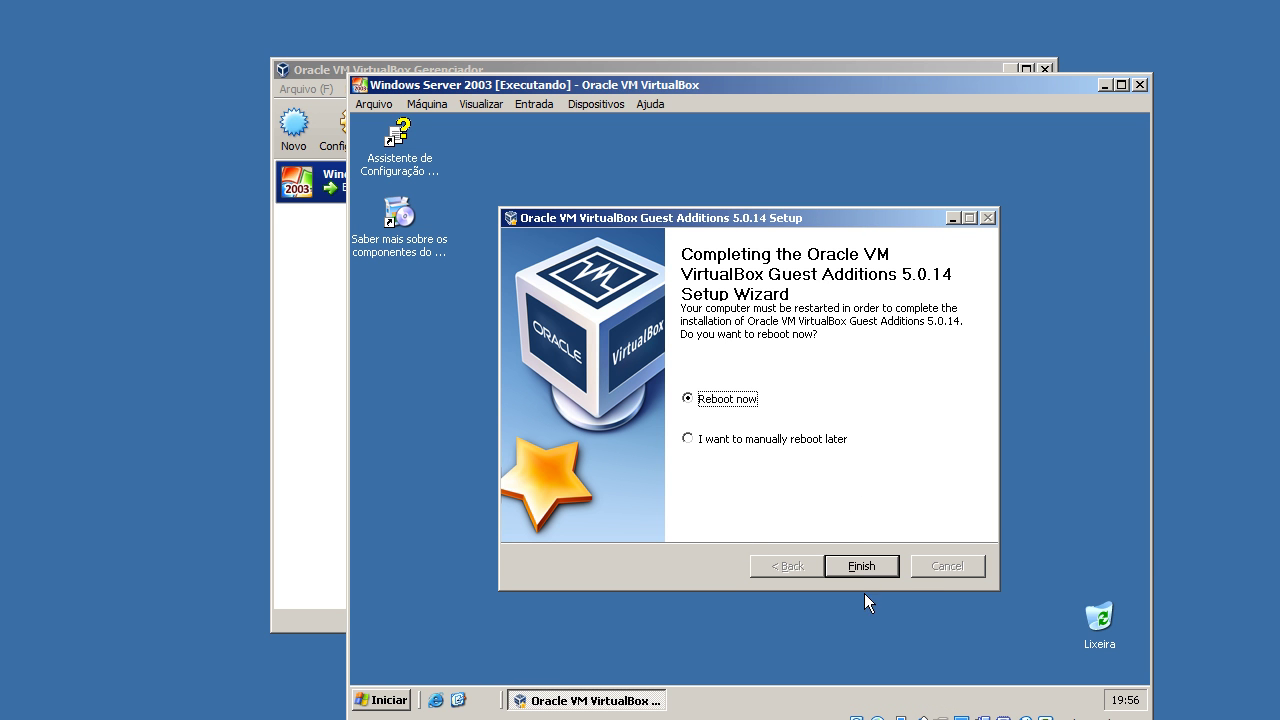
click(866, 562)
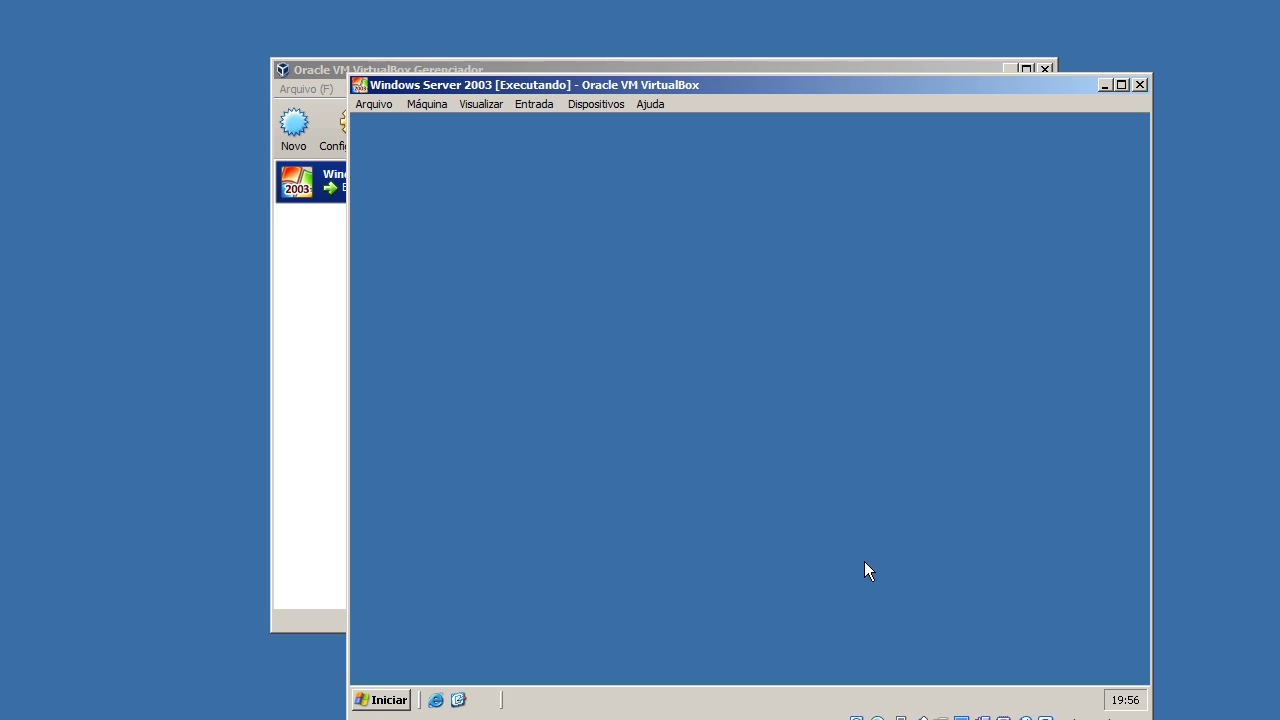
click(877, 718)
key(Escape)
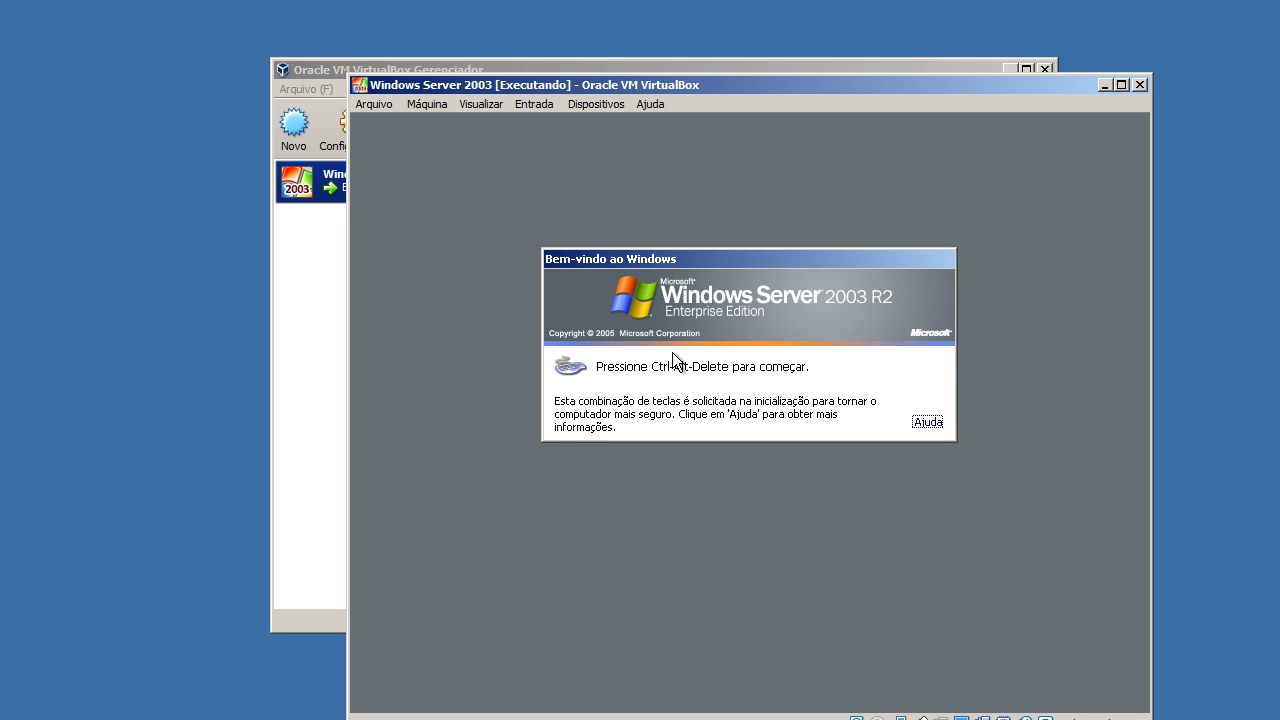
- Send Ctrl-Alt-Del to the virtual machine, log on as Administrador with the account password, and close the Gerenciar o servidor window
click(542, 107)
mouse_move(554, 124)
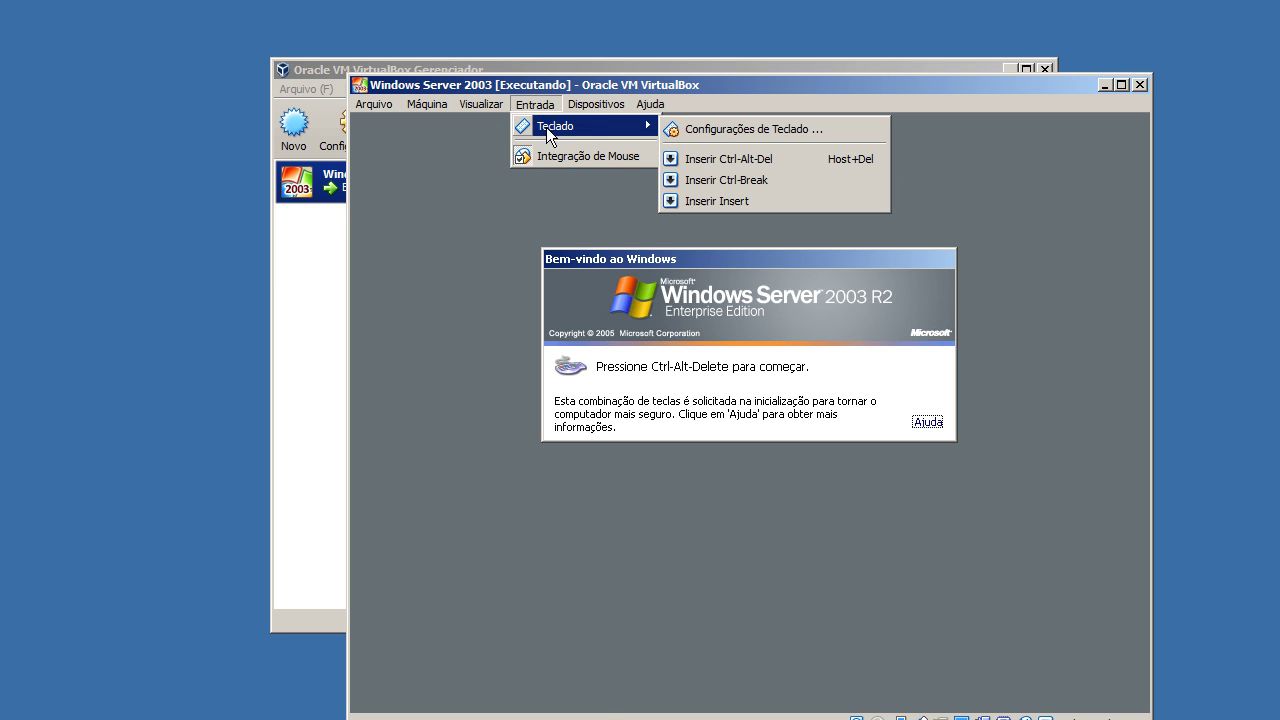
mouse_move(658, 131)
click(727, 155)
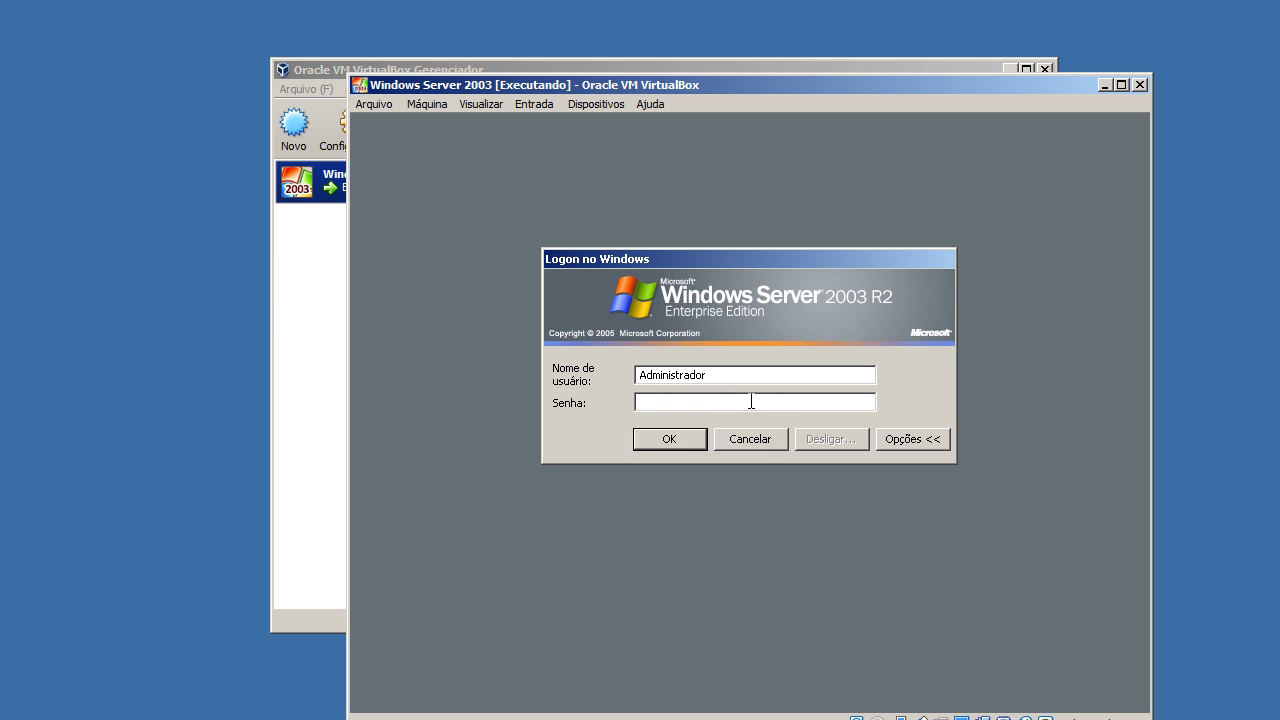
text(*******)
key(Return)
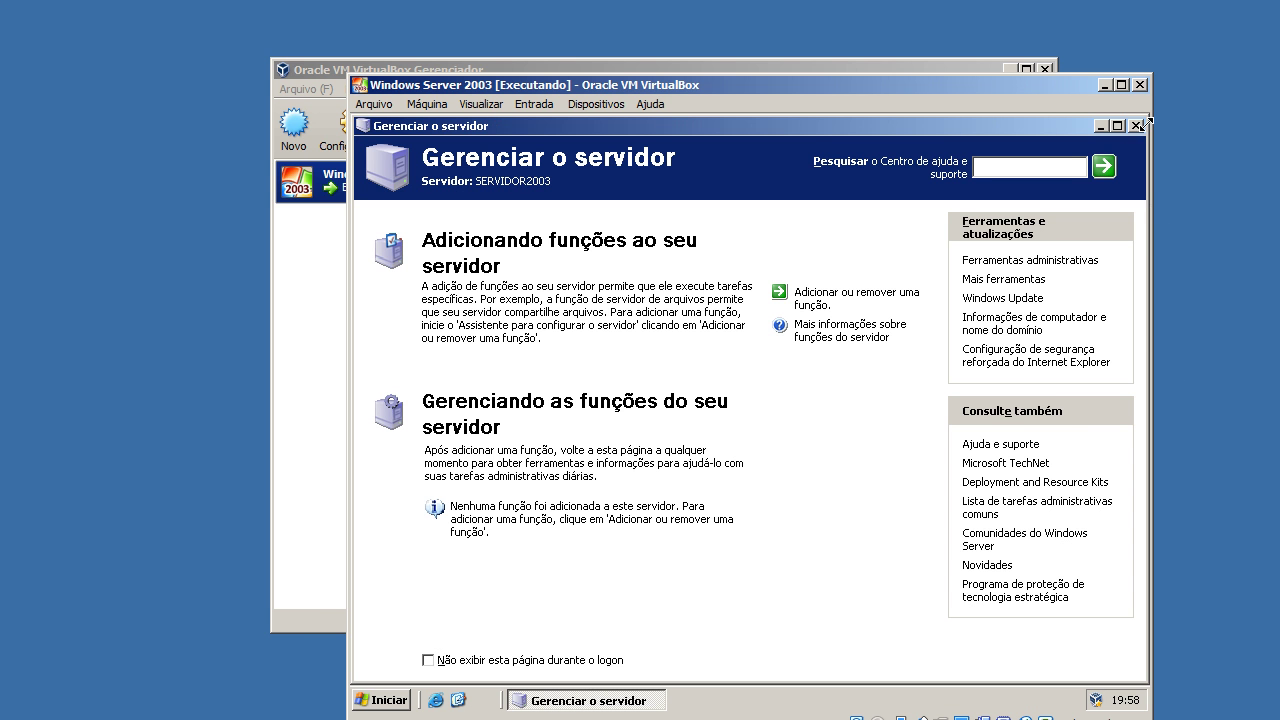
click(1137, 125)
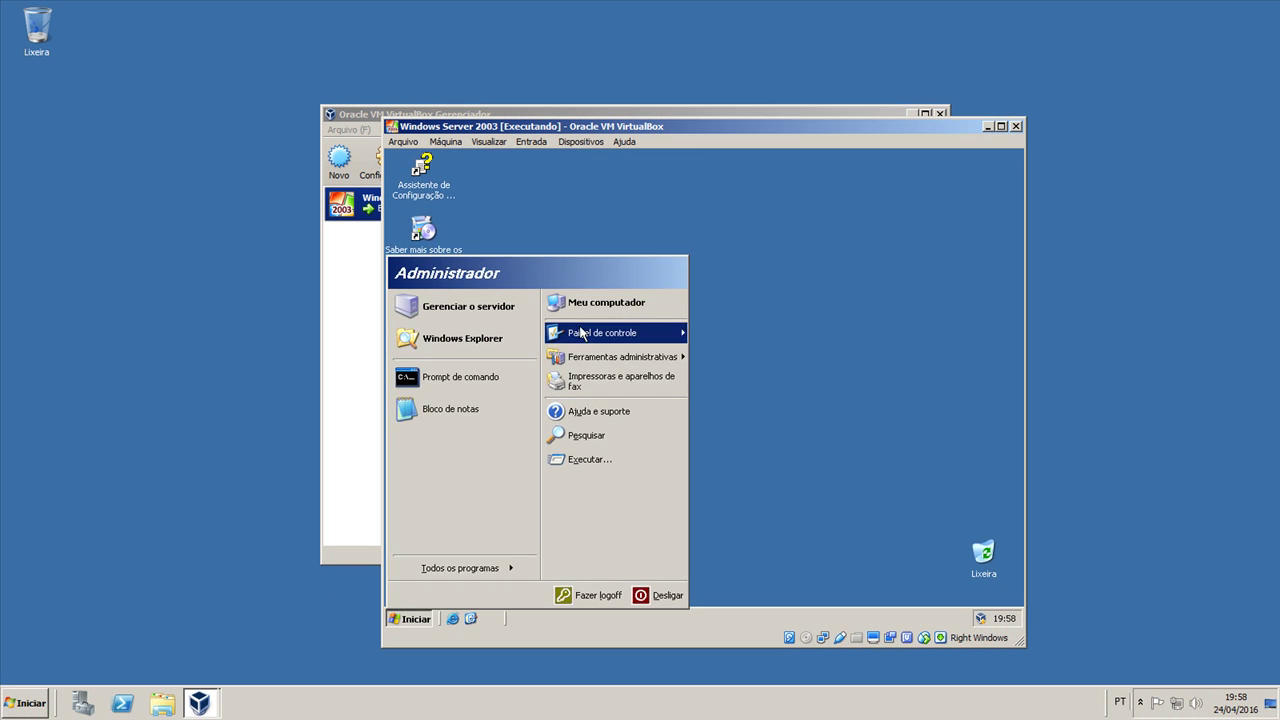
- Browse the contents of the guest's C: drive from Meu computador, then close the folder window
click(606, 302)
click(454, 272)
double_click(454, 272)
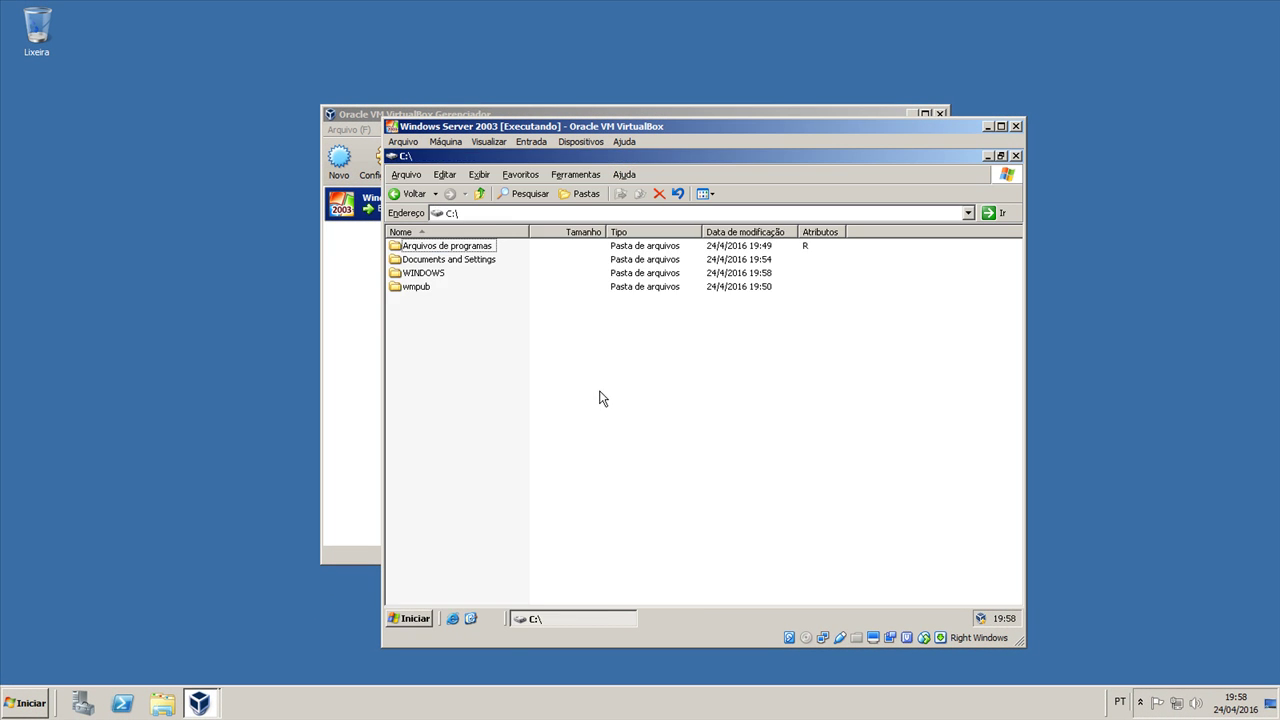
click(1016, 156)
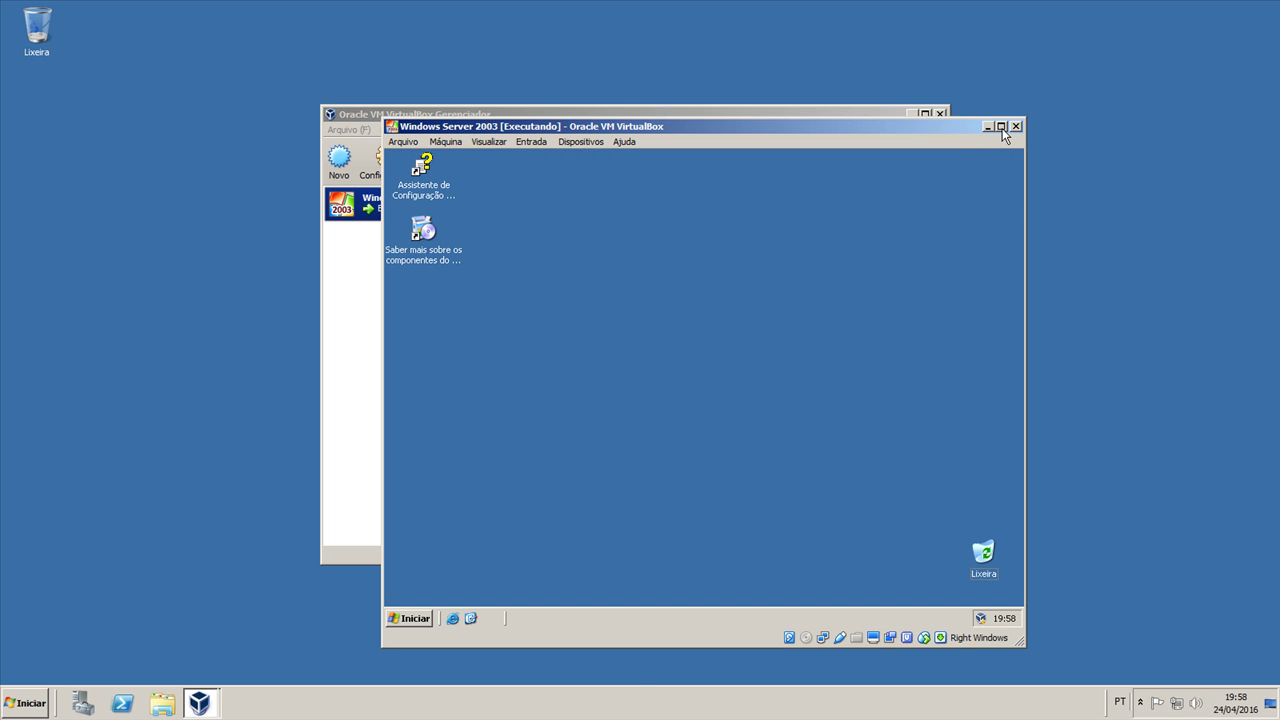
- Maximize the virtual machine window so that the guest desktop fills the host screen area
click(1001, 127)
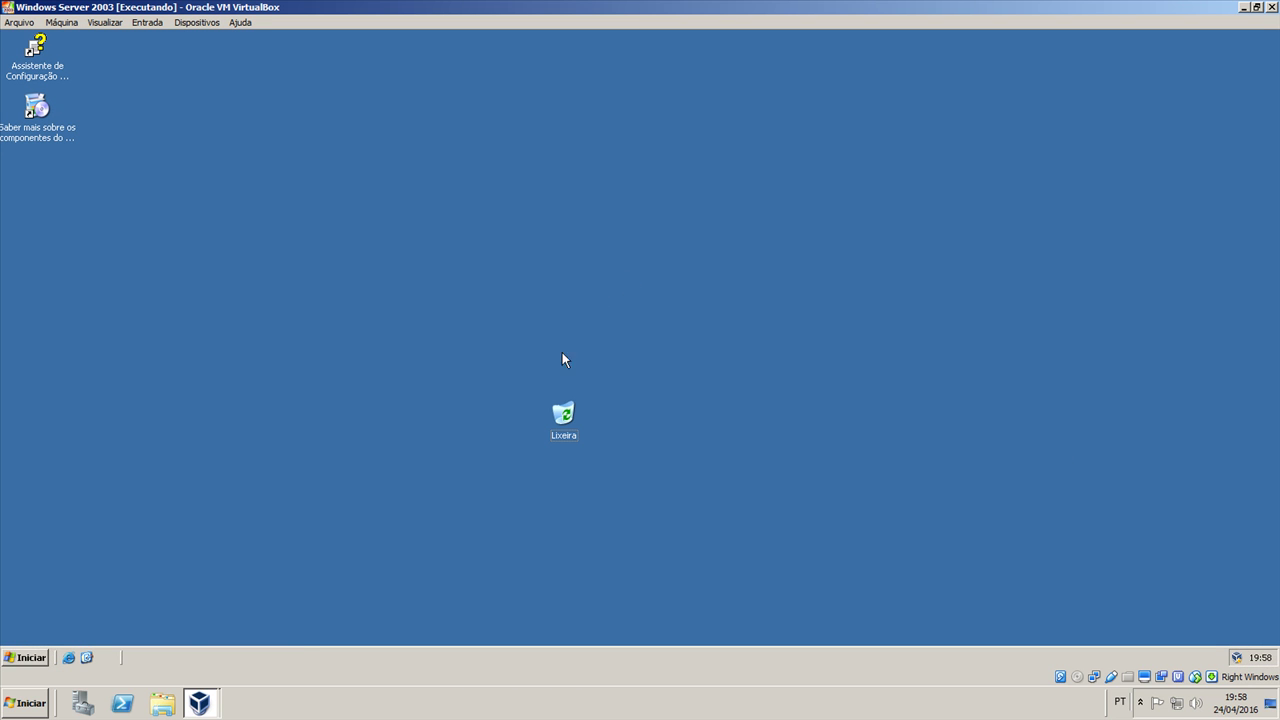
click(25, 657)
click(503, 509)
- Switch the virtual machine to full screen mode, then return it to windowed mode
click(104, 22)
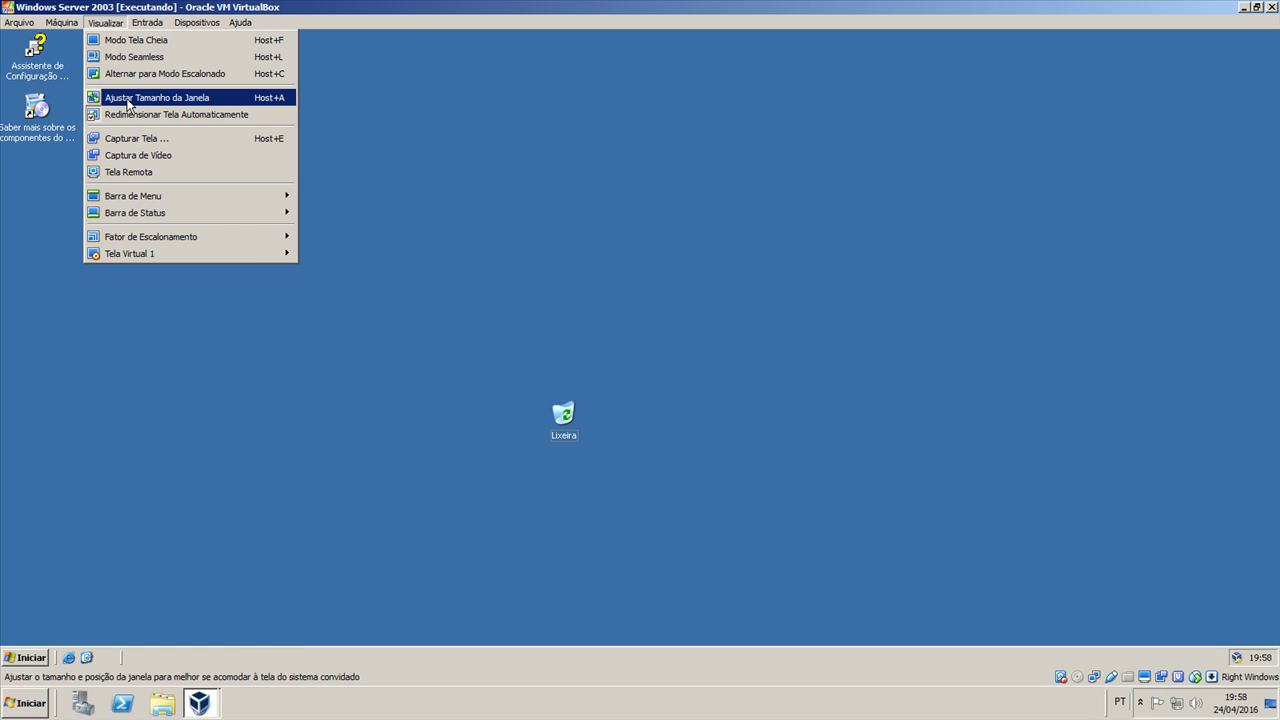
click(159, 40)
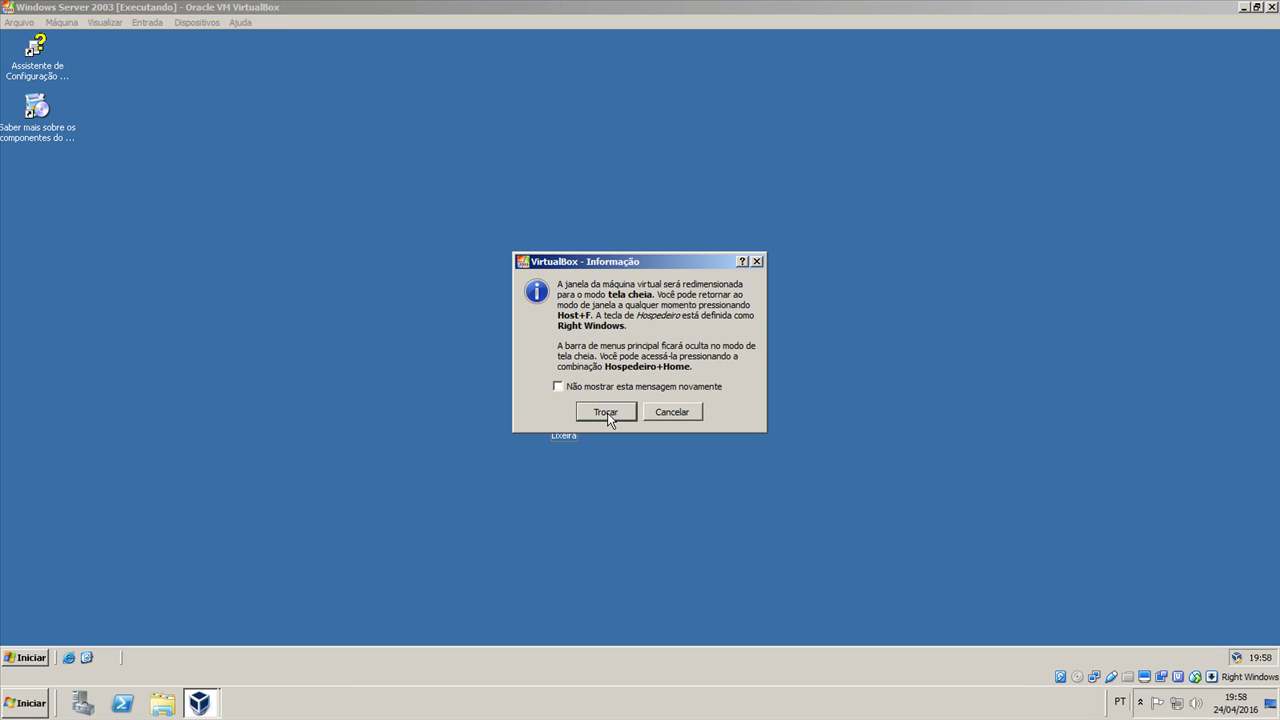
click(610, 414)
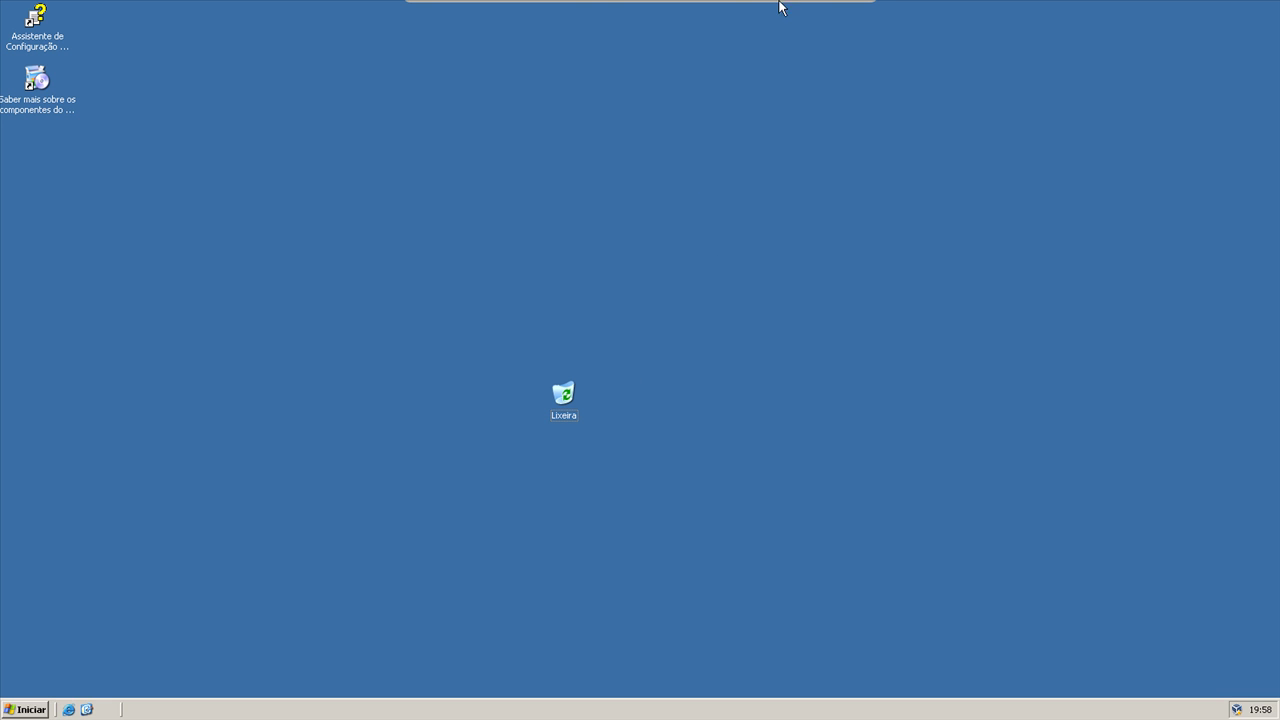
mouse_move(731, 3)
click(849, 9)
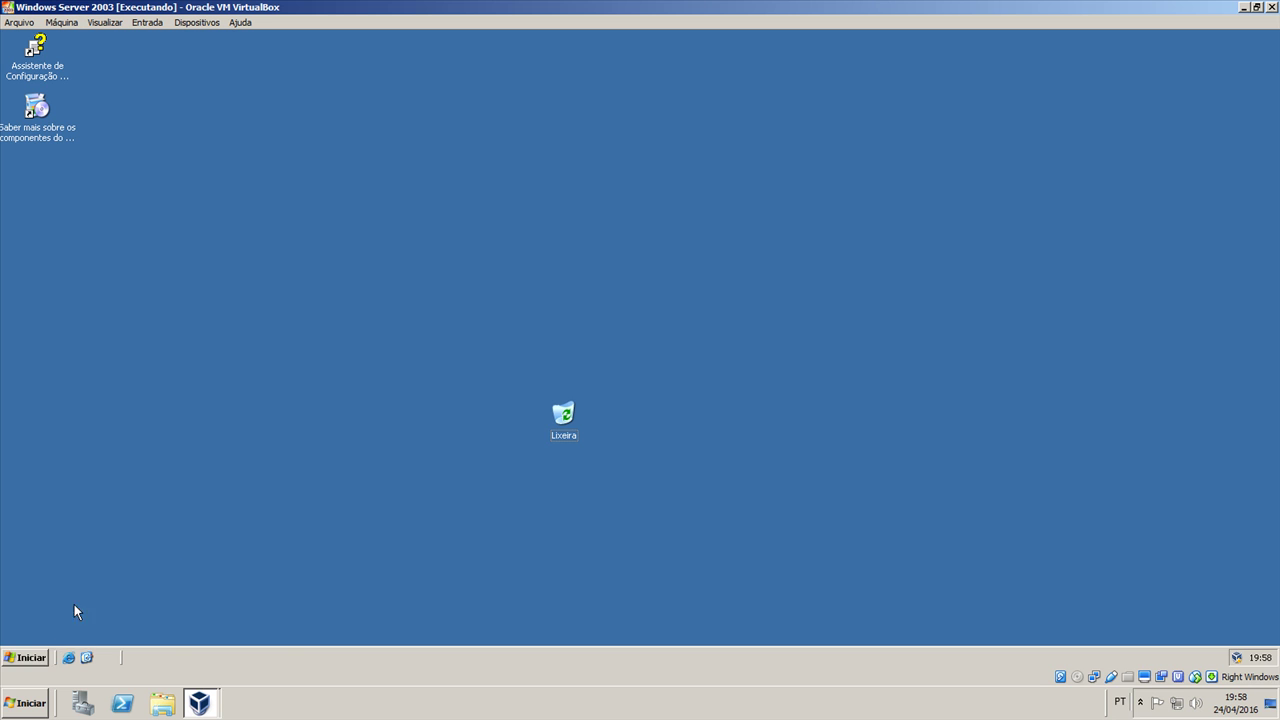
- Shut down the Windows Server 2003 virtual machine and close the VirtualBox manager
click(36, 656)
click(330, 482)
click(62, 22)
click(105, 138)
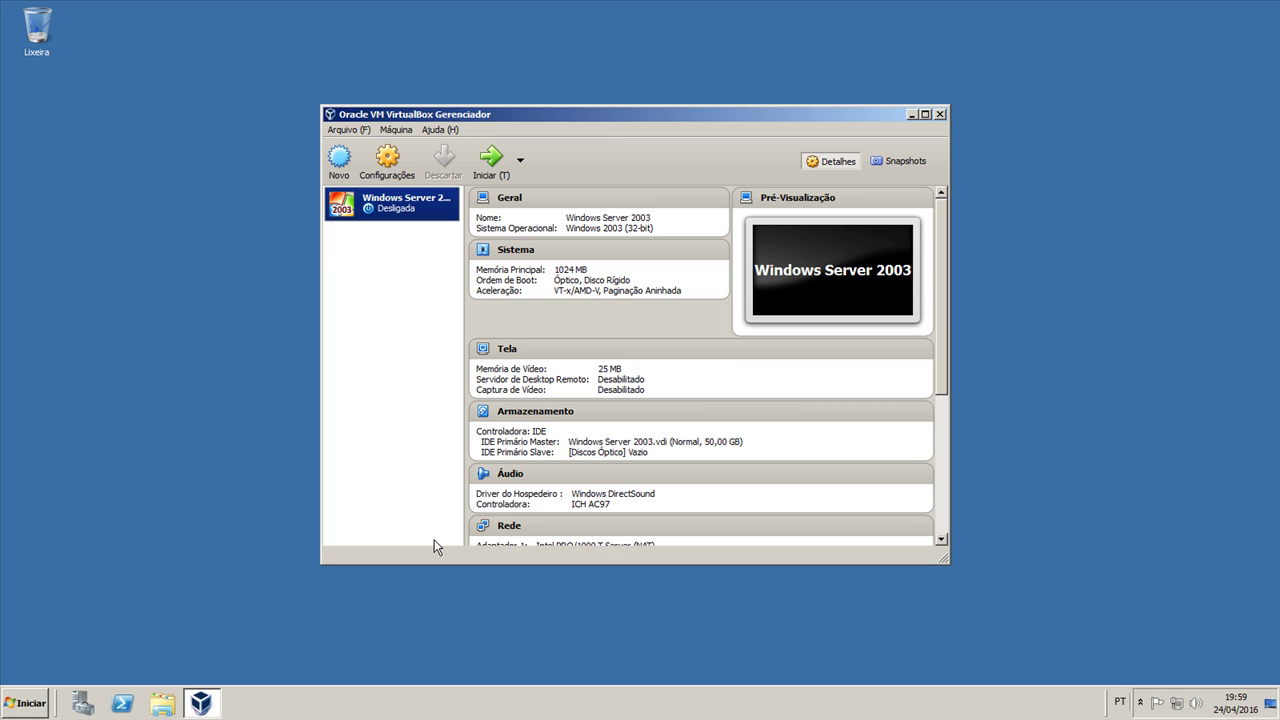
click(940, 114)
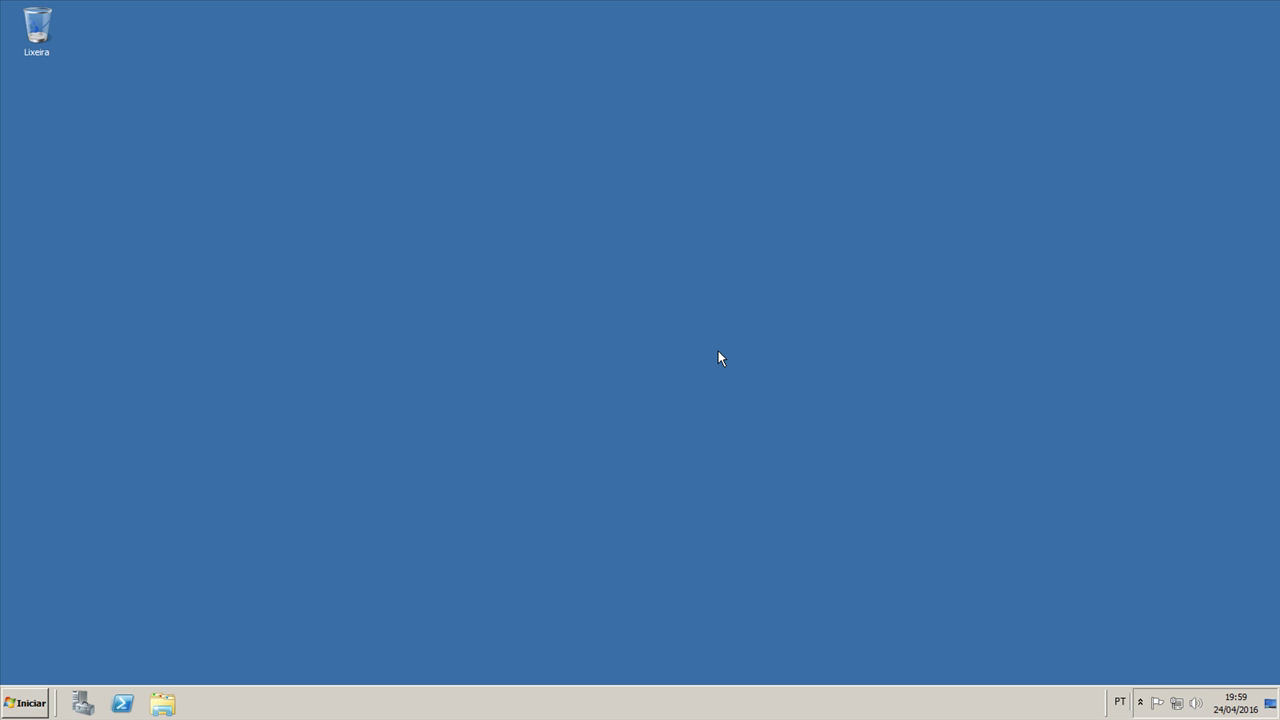